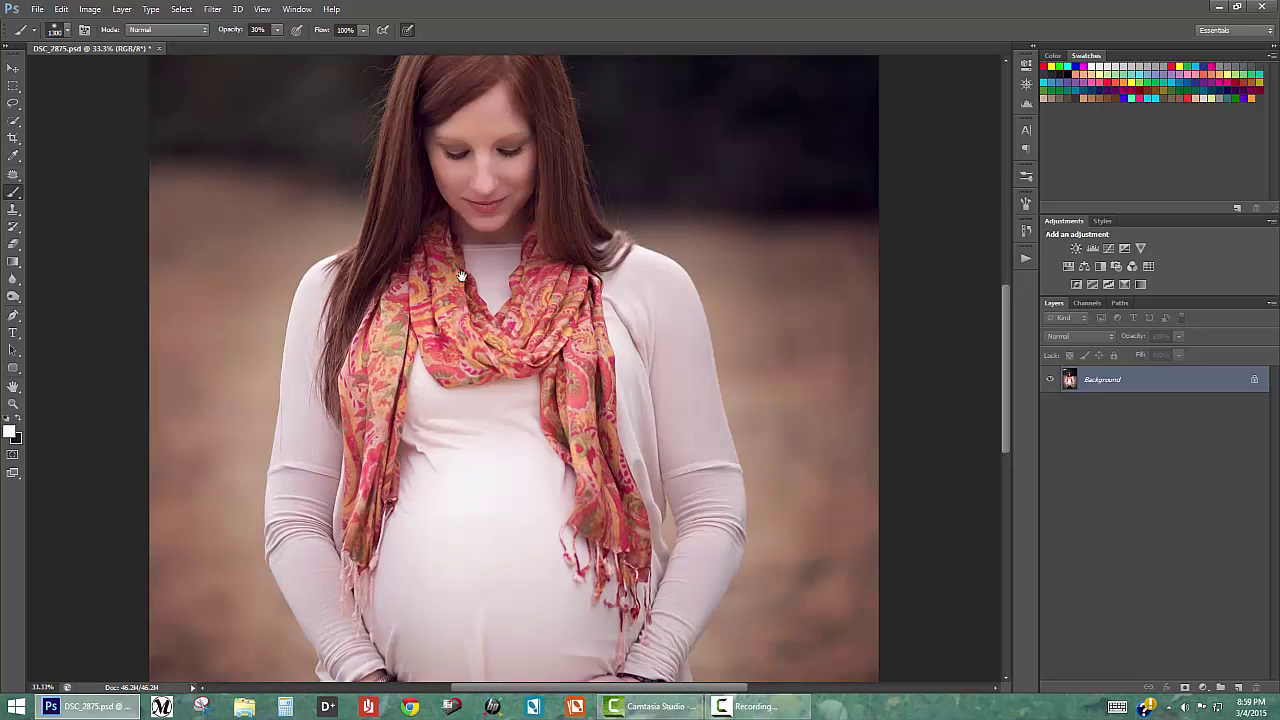
# Activate the Patch tool with Normal patch mode and Source selected for the portrait
pyautogui.moveTo(476, 167)
pyautogui.mouseDown()
pyautogui.moveTo(523, 280)
pyautogui.moveTo(600, 335)
pyautogui.mouseUp()
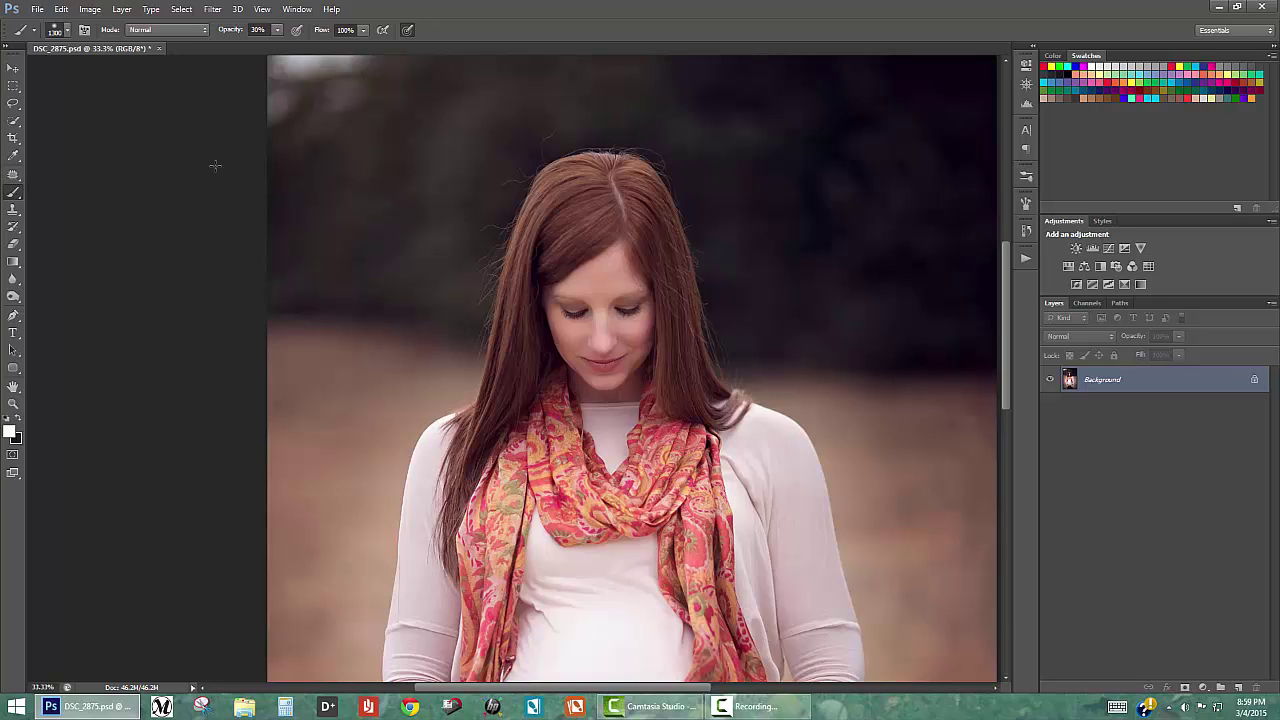
pyautogui.click(14, 177)
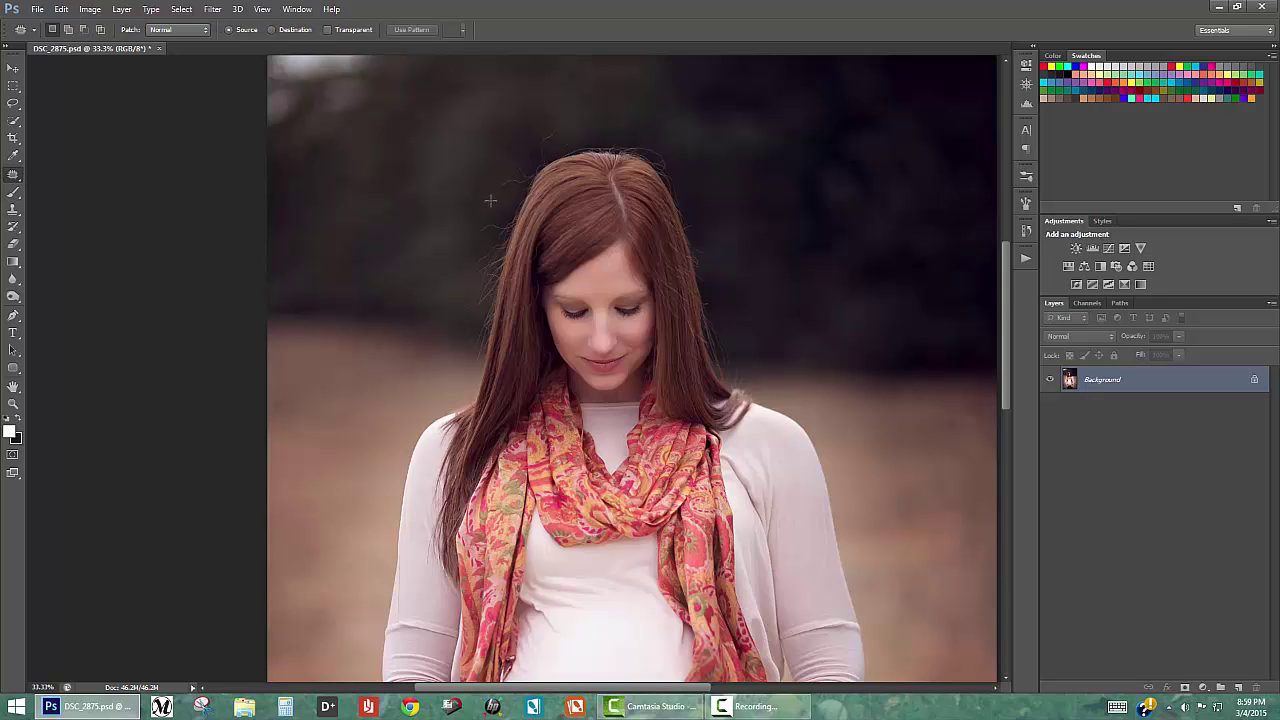
pyautogui.rightClick(14, 177)
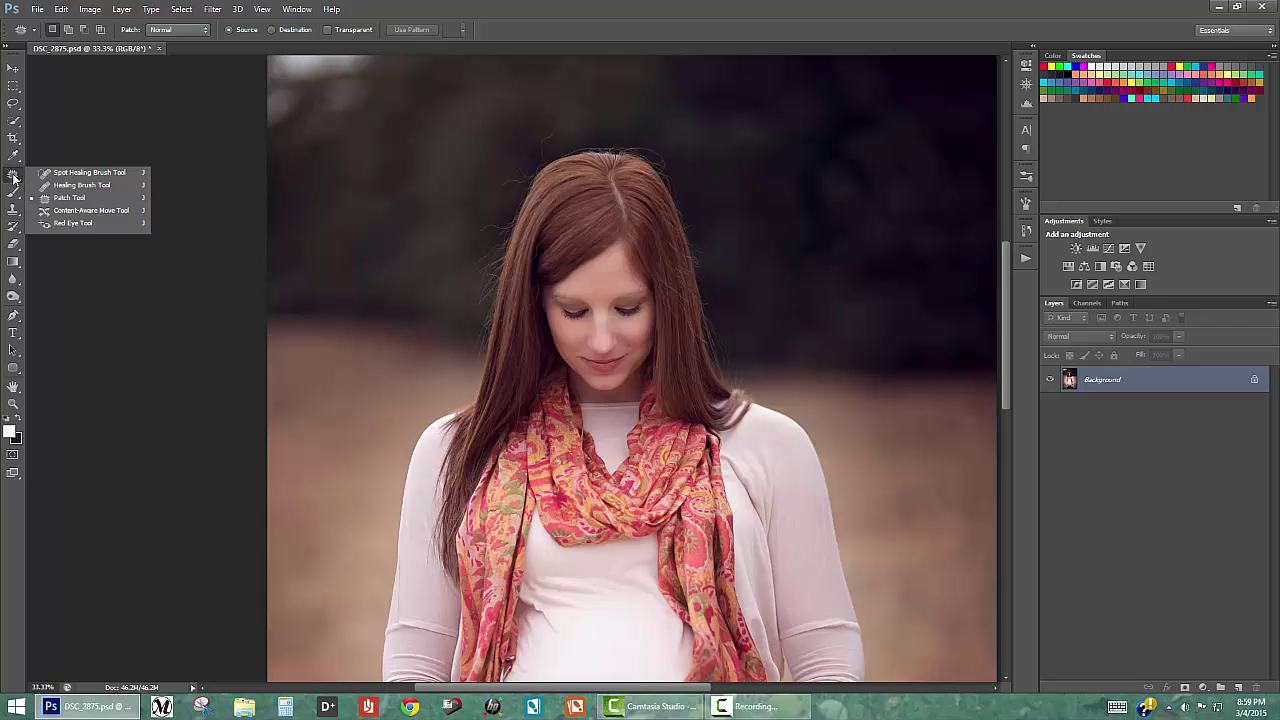
pyautogui.click(80, 199)
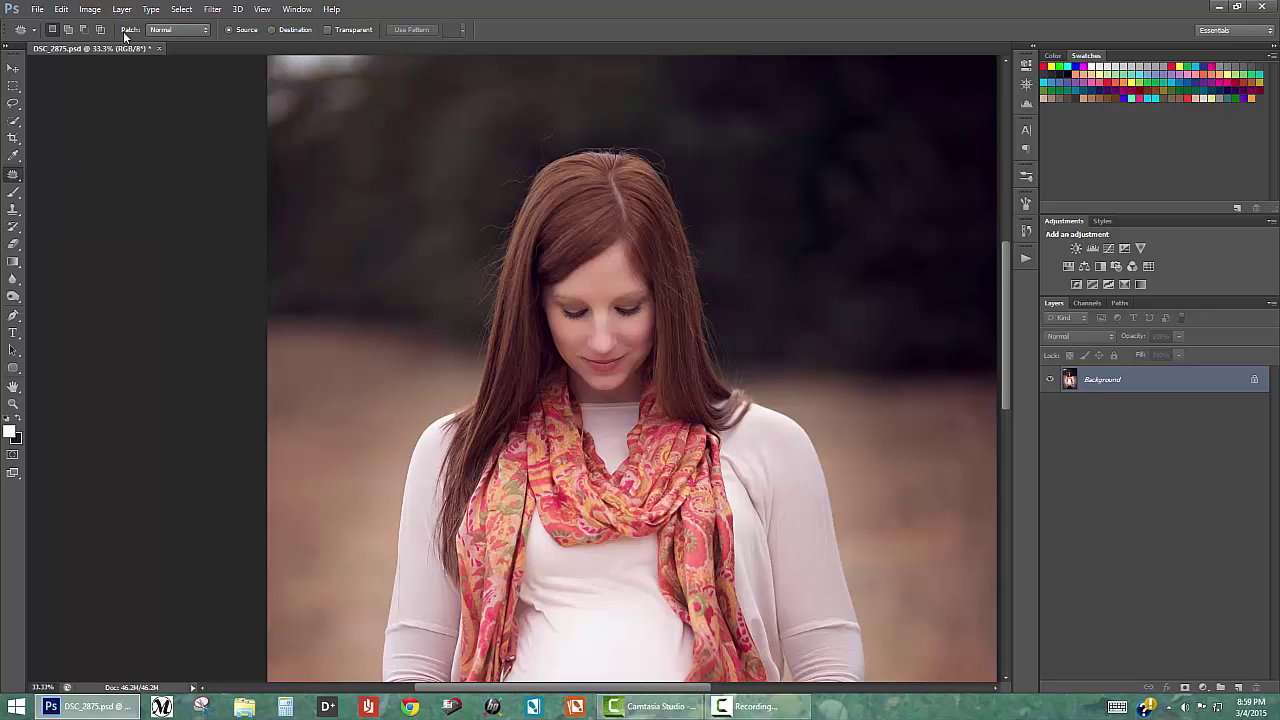
pyautogui.click(207, 34)
pyautogui.click(207, 34)
# Patch out the long flyaway hairs beside the upper left of the head using nearby dark background
pyautogui.moveTo(394, 177); pyautogui.dragTo(443, 214)
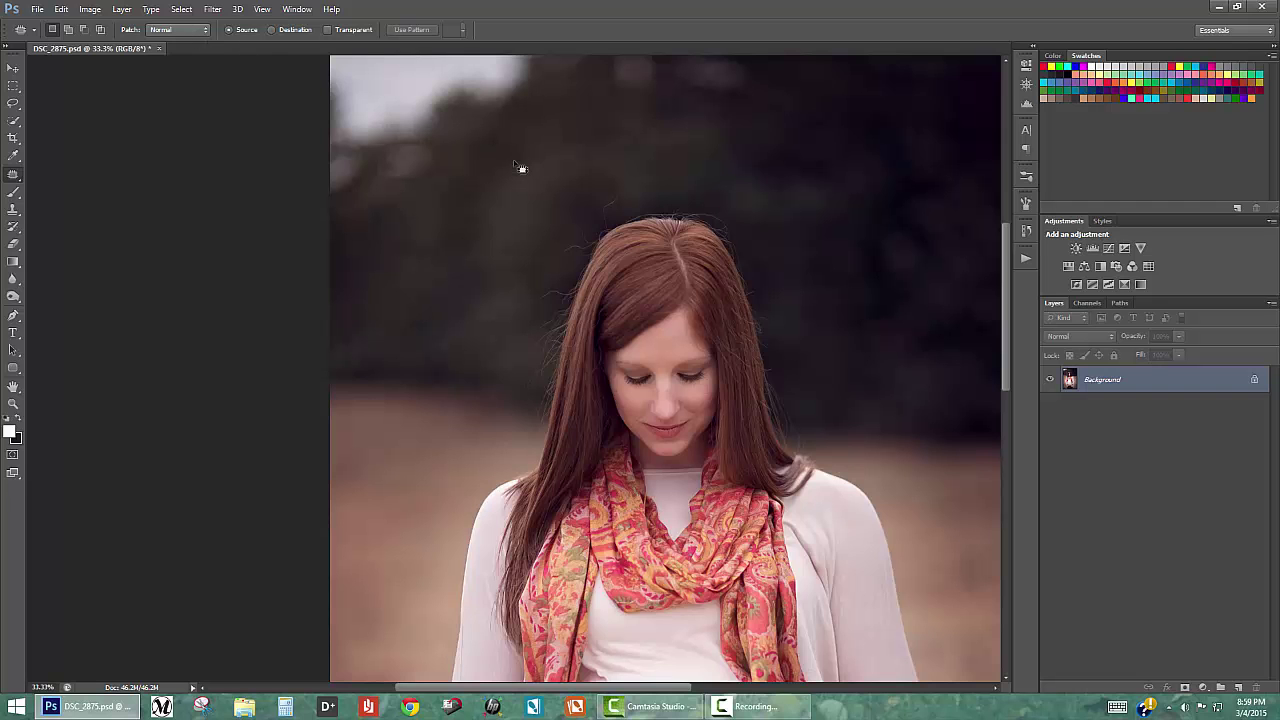
pyautogui.hotkey('ctrl', '+')
pyautogui.hotkey('ctrl', '+')
pyautogui.moveTo(664, 167); pyautogui.dragTo(622, 312)
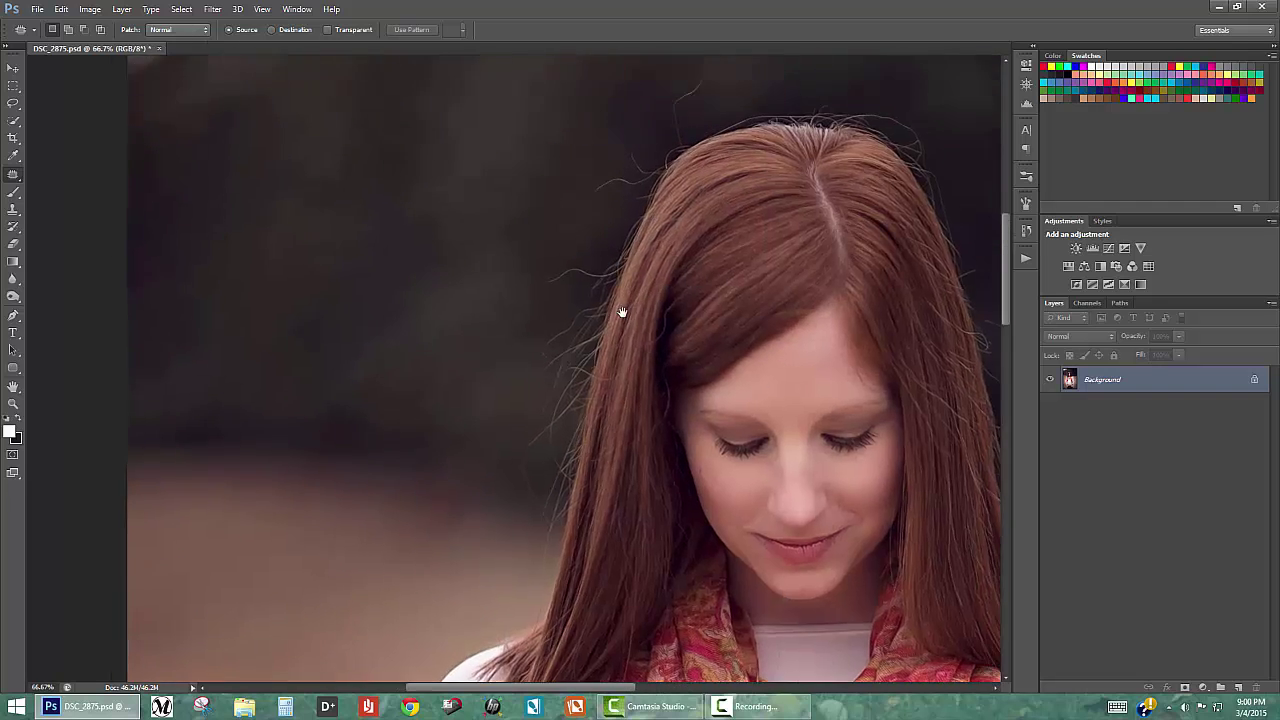
pyautogui.moveTo(646, 240)
pyautogui.mouseDown()
pyautogui.moveTo(674, 190)
pyautogui.moveTo(649, 186)
pyautogui.moveTo(615, 210)
pyautogui.moveTo(618, 242)
pyautogui.moveTo(639, 262)
pyautogui.moveTo(661, 243)
pyautogui.moveTo(577, 243)
pyautogui.mouseUp()
pyautogui.click(566, 274)
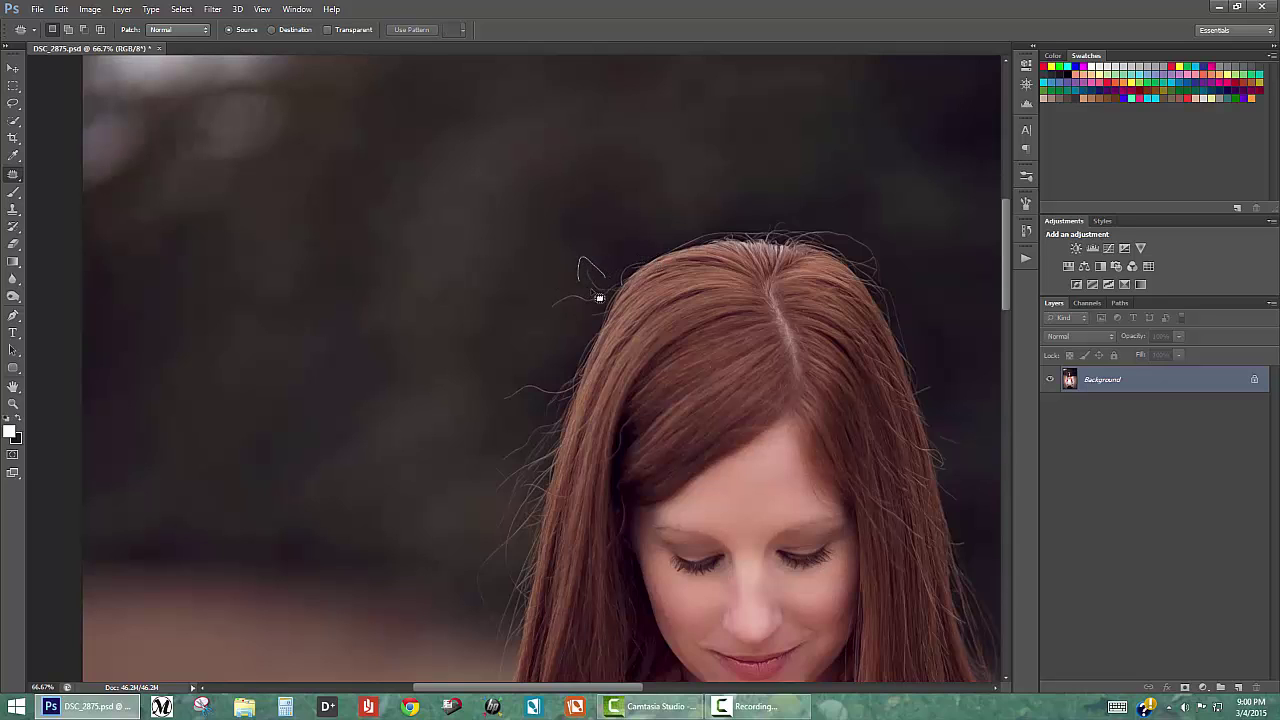
pyautogui.moveTo(594, 291); pyautogui.dragTo(580, 232)
pyautogui.click(601, 261)
pyautogui.moveTo(544, 322)
pyautogui.mouseDown()
pyautogui.moveTo(612, 302)
pyautogui.moveTo(524, 284)
pyautogui.mouseUp()
pyautogui.click(716, 280)
# Patch the short leftover hairs and smudge along the upper left hair edge with clean background
pyautogui.scroll(2, 615, 152)
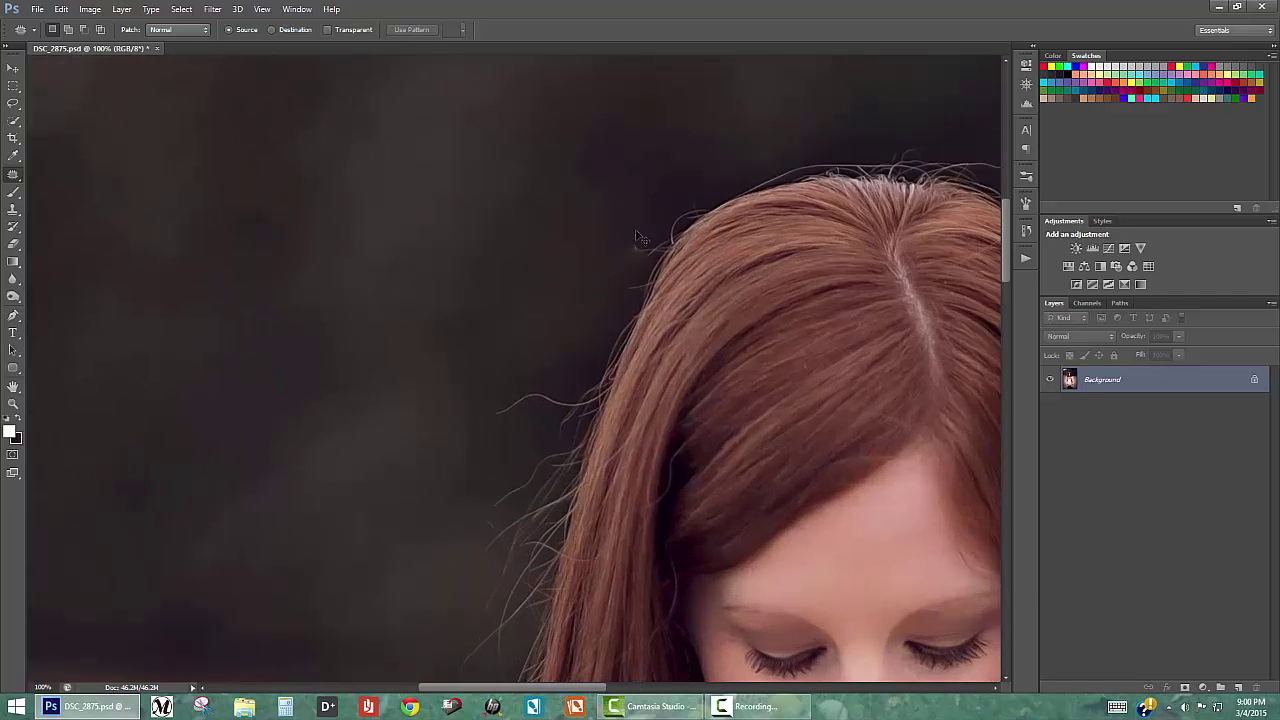
pyautogui.moveTo(636, 213); pyautogui.dragTo(534, 314)
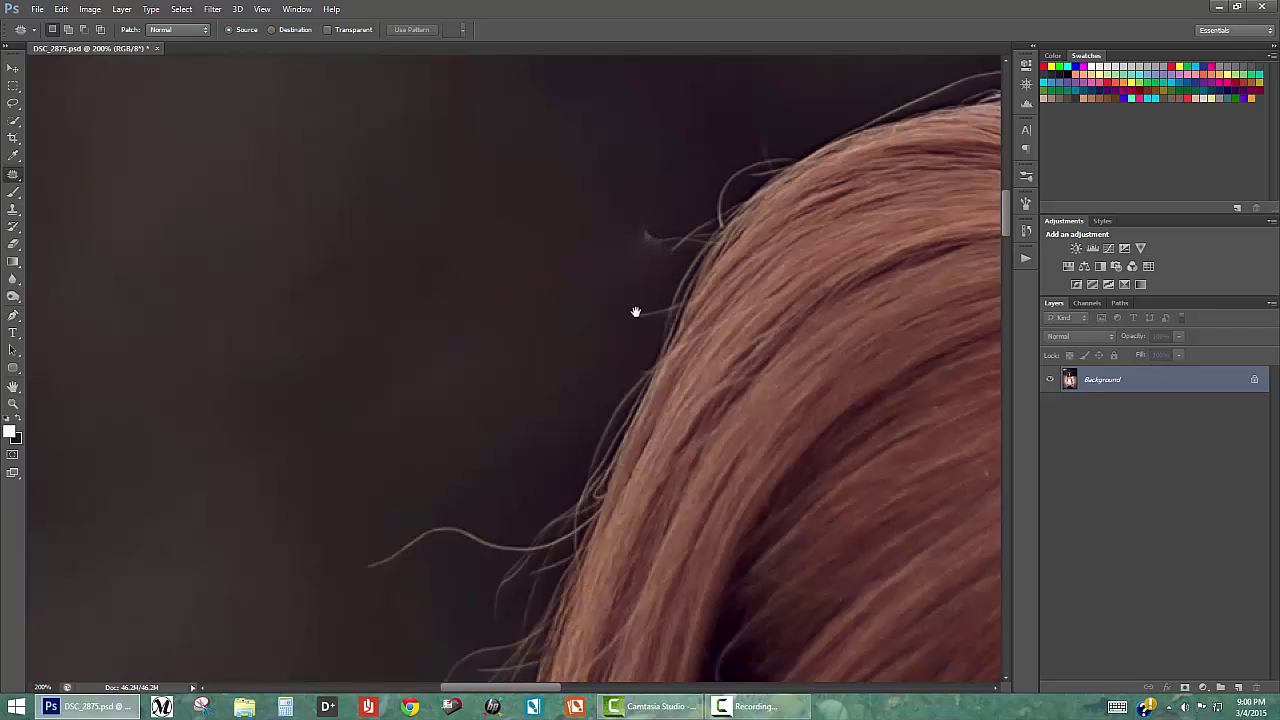
pyautogui.moveTo(636, 313); pyautogui.dragTo(593, 343)
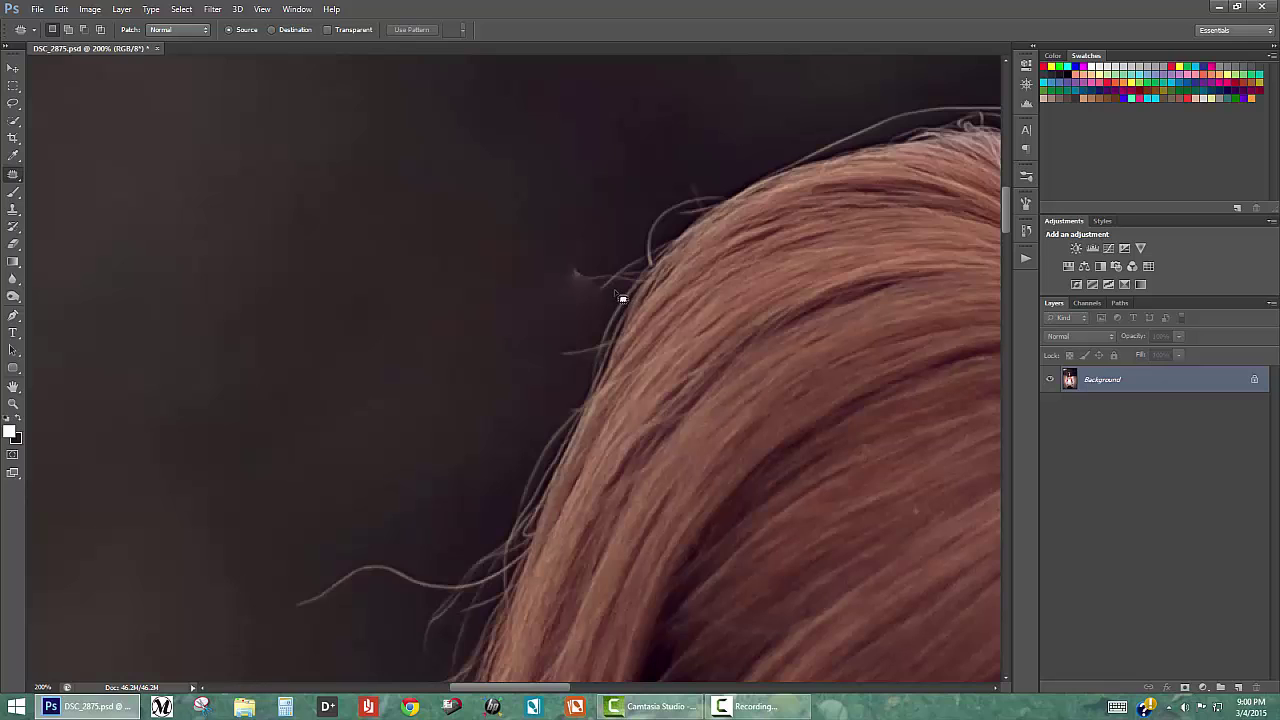
pyautogui.moveTo(556, 267)
pyautogui.mouseDown()
pyautogui.moveTo(600, 329)
pyautogui.moveTo(614, 290)
pyautogui.moveTo(572, 252)
pyautogui.moveTo(484, 295)
pyautogui.mouseUp()
pyautogui.hotkey('ctrl', 'd')
pyautogui.moveTo(582, 297); pyautogui.dragTo(570, 247)
pyautogui.moveTo(527, 316)
pyautogui.mouseDown()
pyautogui.moveTo(585, 298)
pyautogui.moveTo(564, 289)
pyautogui.moveTo(460, 307)
pyautogui.mouseUp()
pyautogui.hotkey('ctrl', 'd')
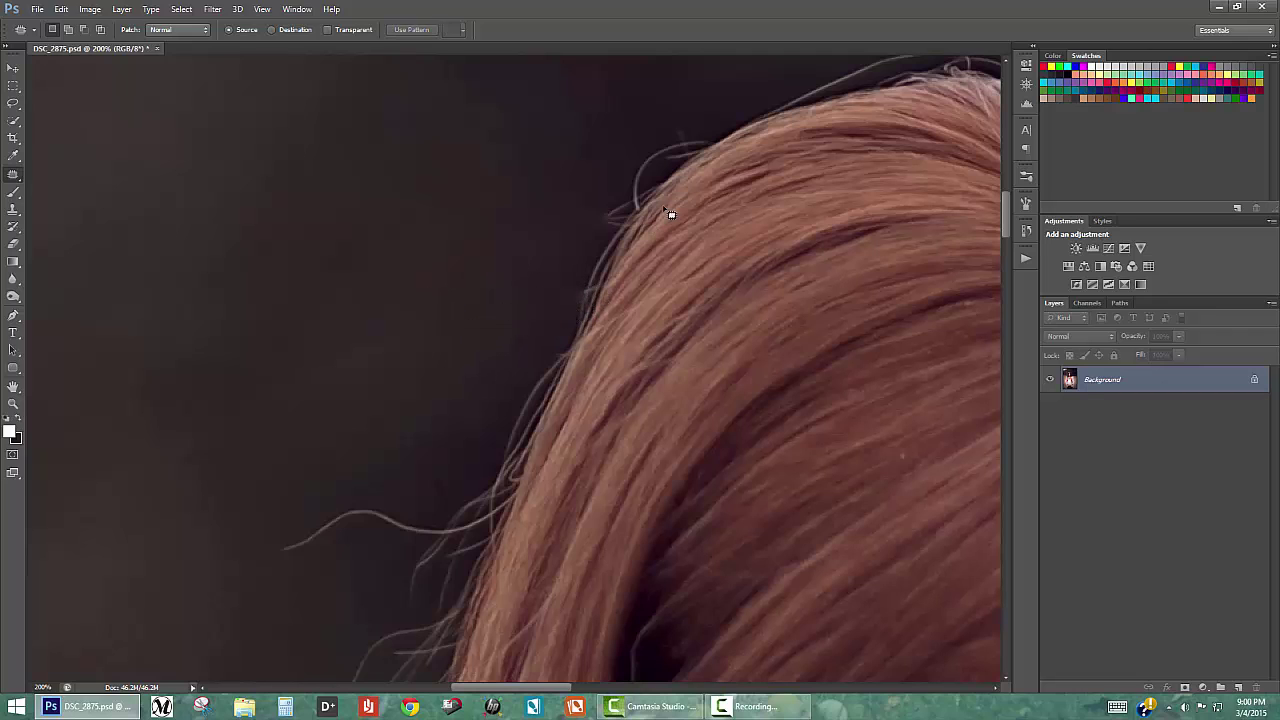
# Patch out the long wavy strand and the cluster of strays below it on the left side of the hair
pyautogui.moveTo(496, 326); pyautogui.dragTo(554, 163)
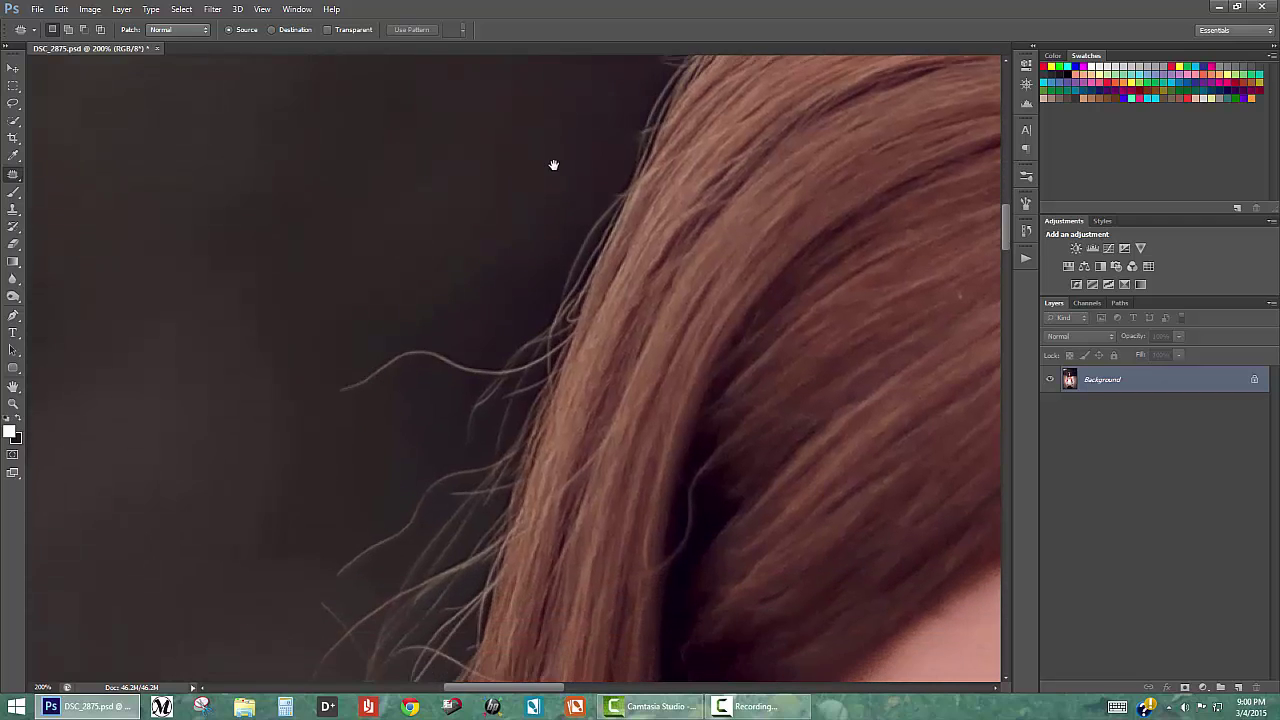
pyautogui.moveTo(411, 338)
pyautogui.mouseDown()
pyautogui.moveTo(351, 408)
pyautogui.moveTo(434, 386)
pyautogui.moveTo(466, 354)
pyautogui.moveTo(470, 280)
pyautogui.mouseUp()
pyautogui.hotkey('ctrl', 'd')
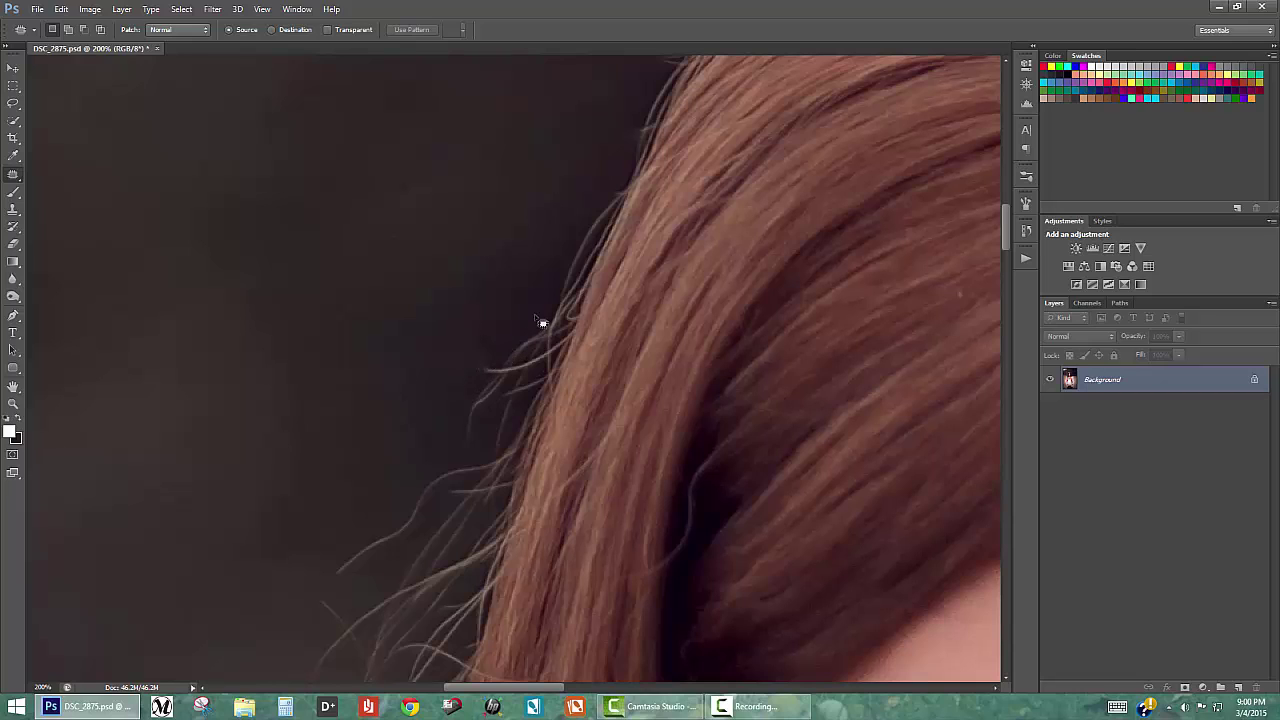
pyautogui.moveTo(500, 356)
pyautogui.mouseDown()
pyautogui.moveTo(454, 390)
pyautogui.moveTo(457, 449)
pyautogui.moveTo(488, 419)
pyautogui.moveTo(489, 452)
pyautogui.moveTo(505, 441)
pyautogui.moveTo(546, 363)
pyautogui.moveTo(534, 323)
pyautogui.moveTo(521, 351)
pyautogui.moveTo(426, 292)
pyautogui.mouseUp()
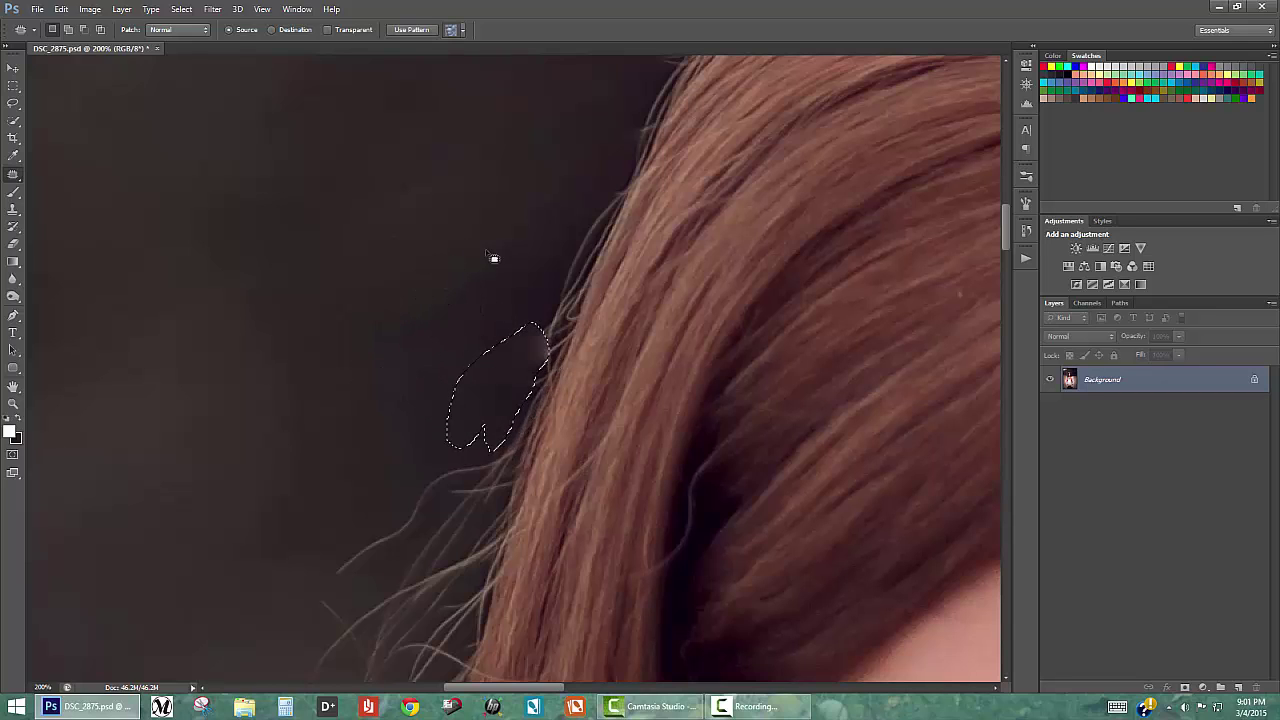
pyautogui.hotkey('ctrl', 'd')
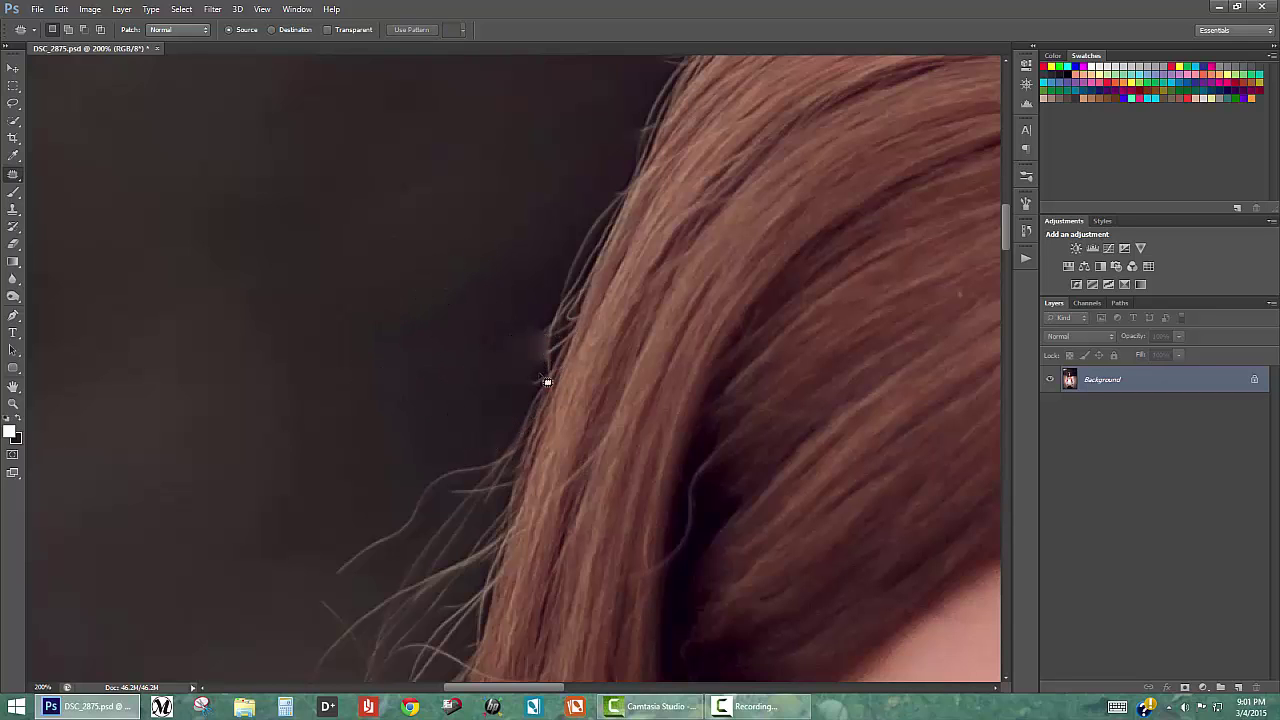
pyautogui.moveTo(486, 249); pyautogui.dragTo(392, 302)
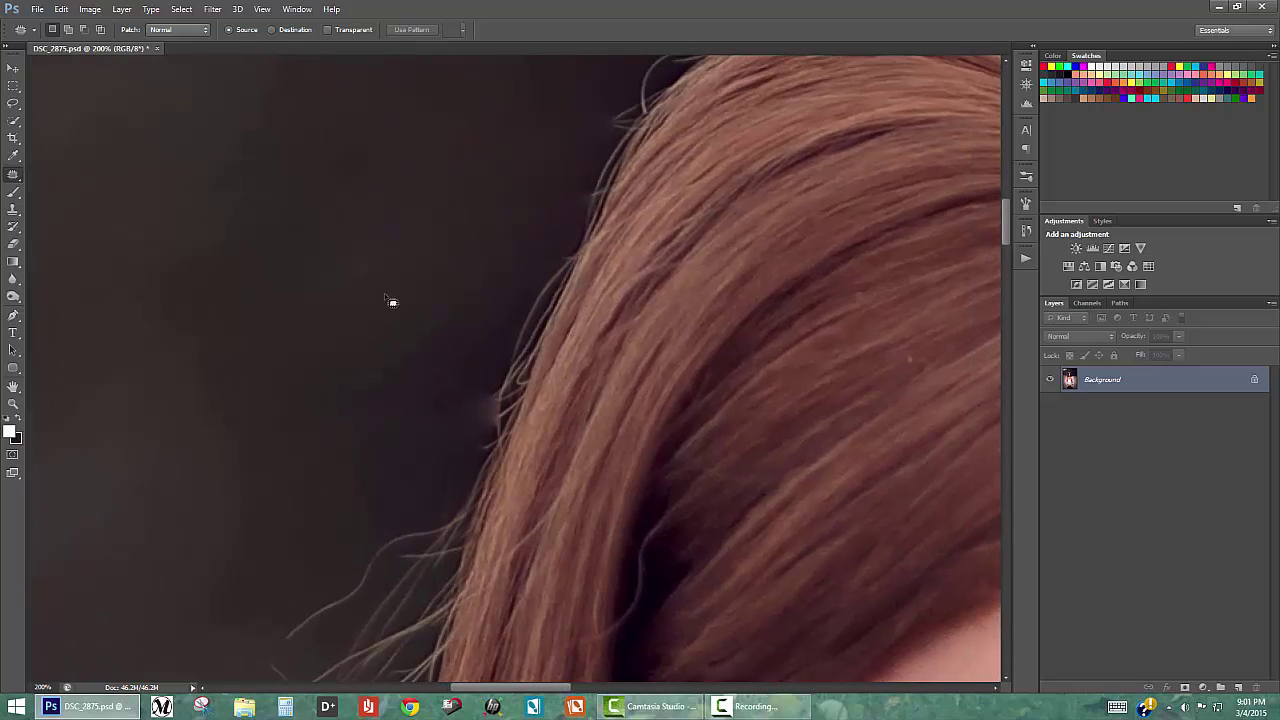
# Switch to the Clone Stamp tool and set its brush hardness to 75%
pyautogui.hotkey('ctrl', '-')
pyautogui.hotkey('ctrl', '-')
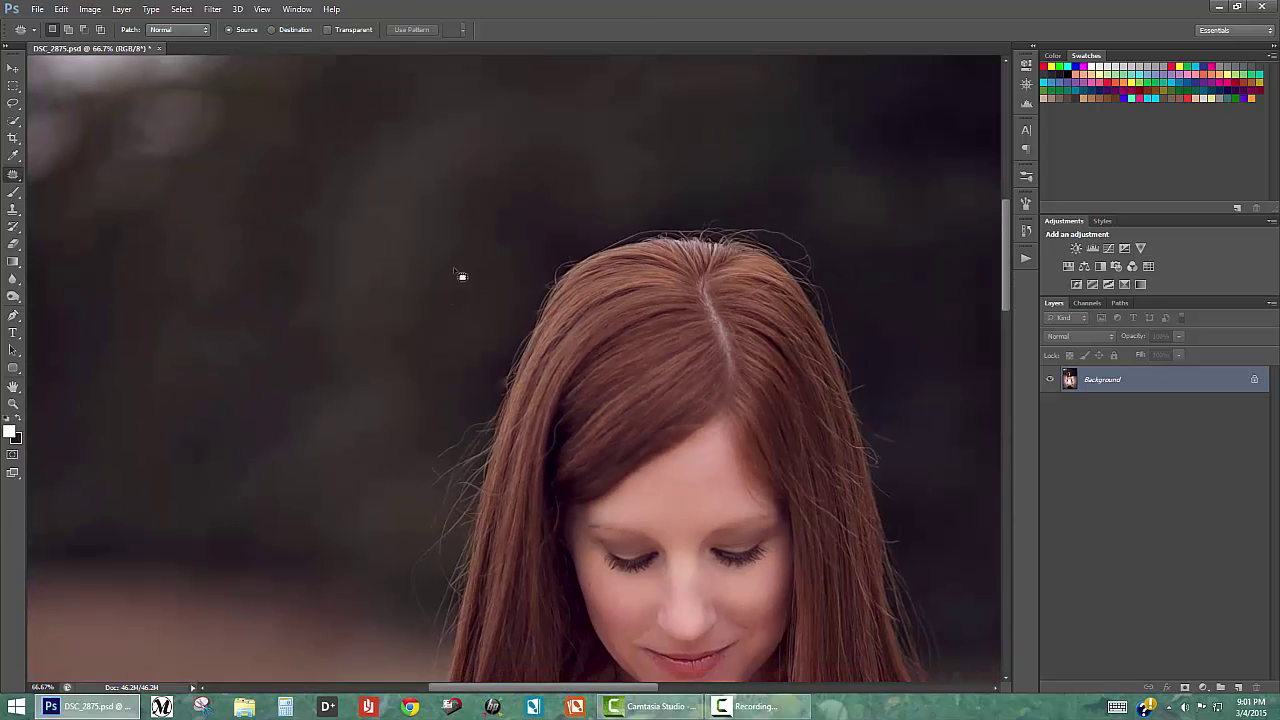
pyautogui.moveTo(620, 403); pyautogui.dragTo(537, 289)
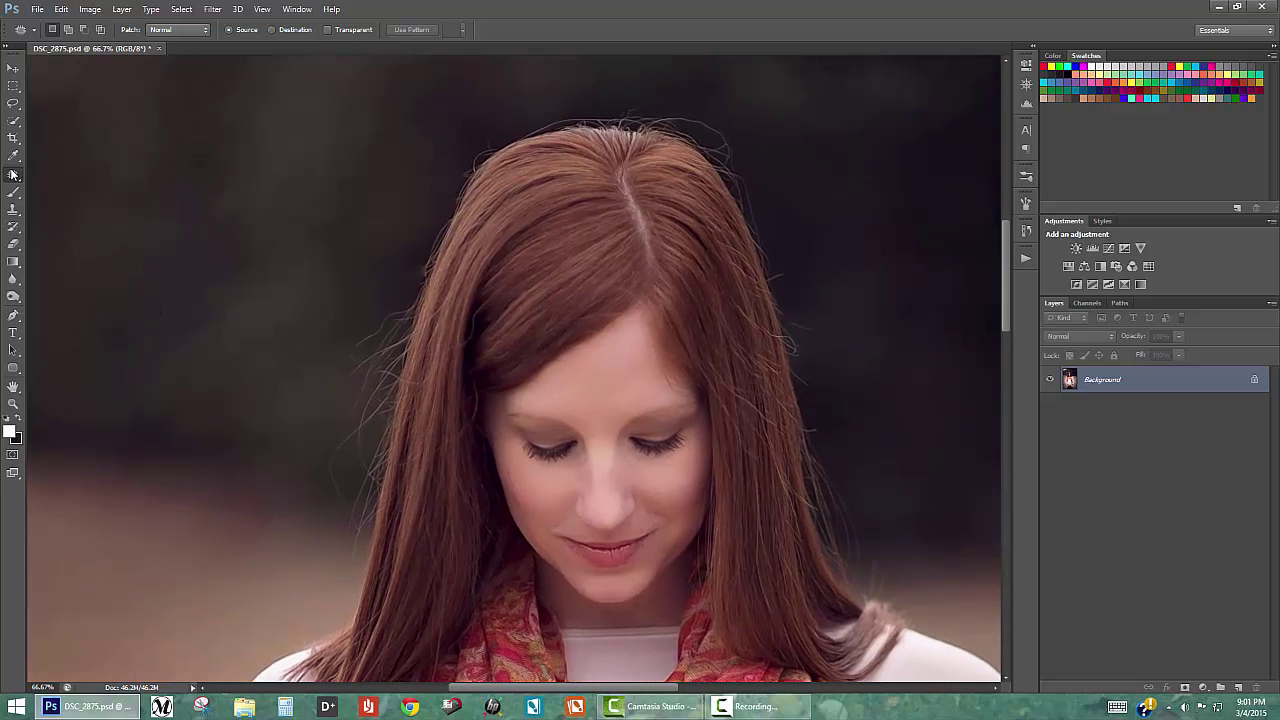
pyautogui.click(13, 210)
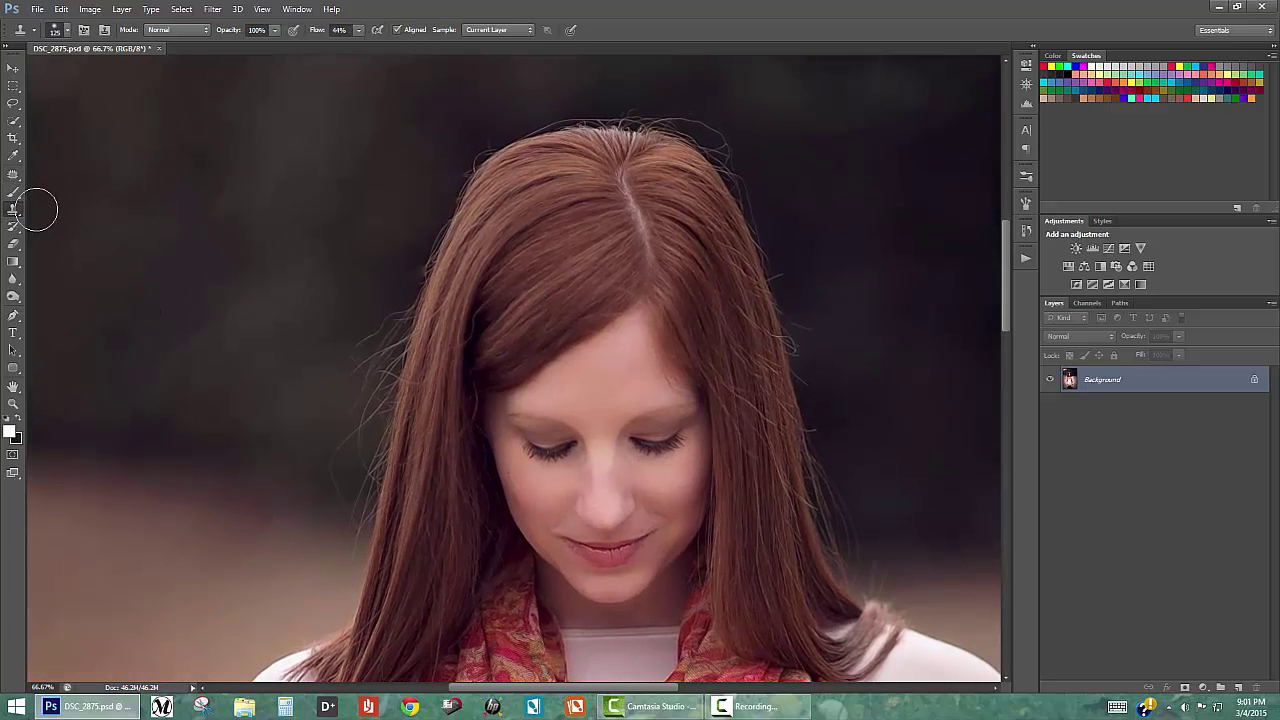
pyautogui.rightClick(383, 200)
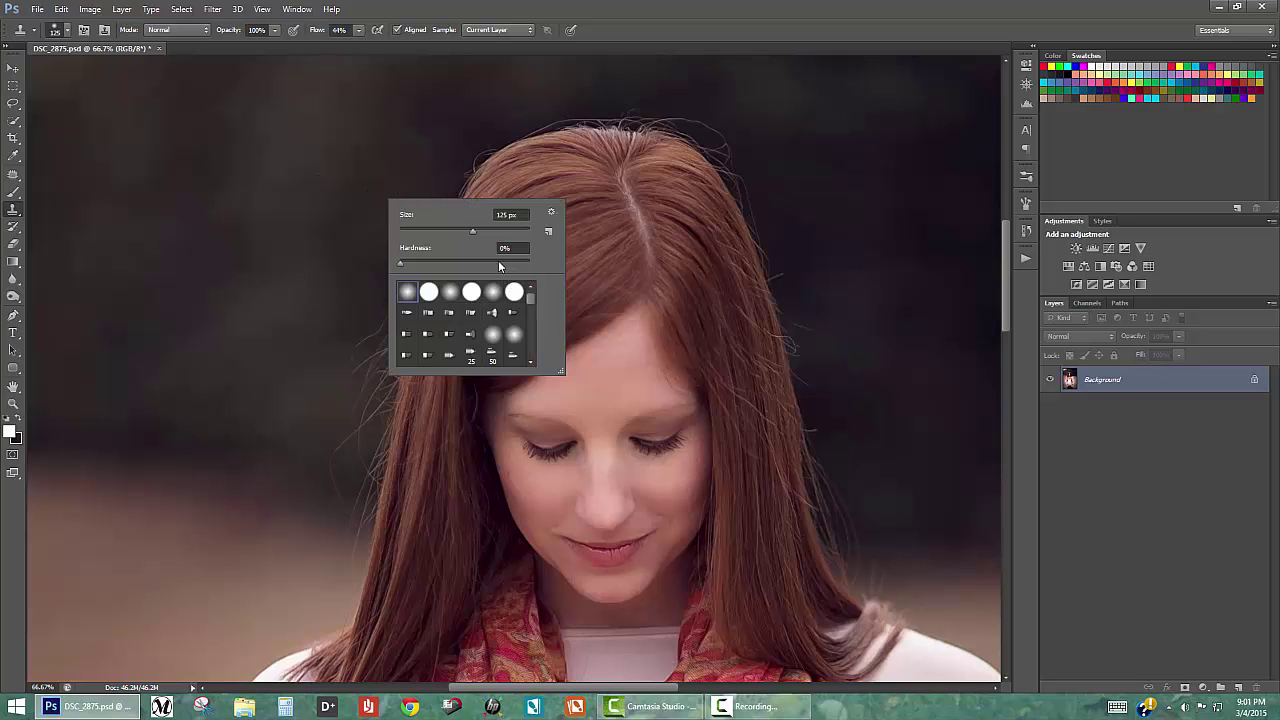
pyautogui.press('Return')
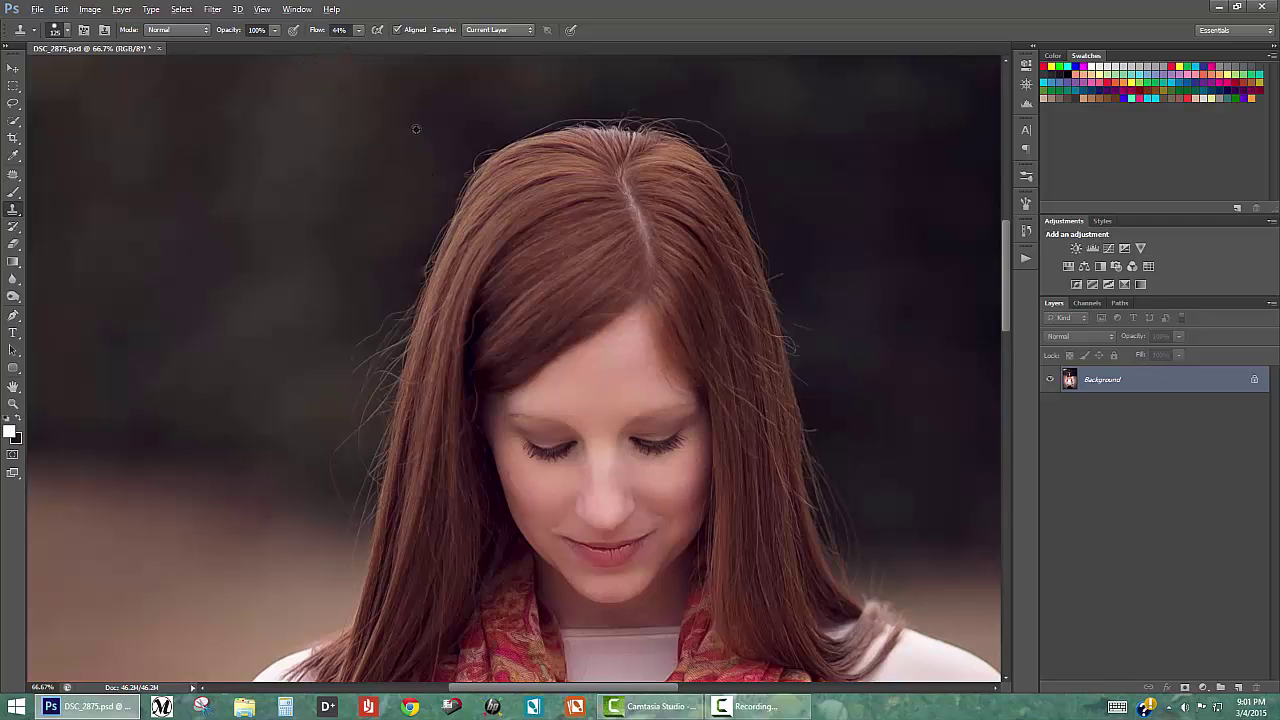
# Sample the dark background beside the hair, reduce the brush to 60 px, and clone over flyaways along the upper left edge and crown
pyautogui.moveTo(476, 120); pyautogui.dragTo(463, 237)
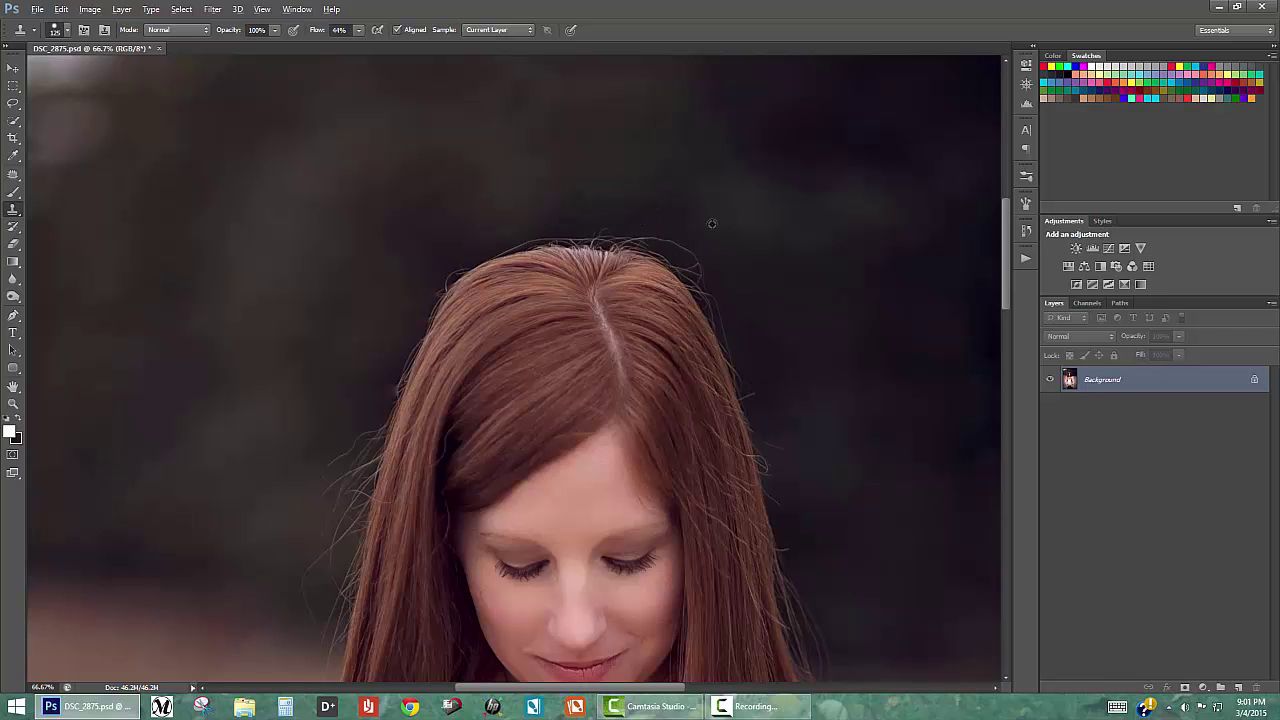
pyautogui.press('alt')
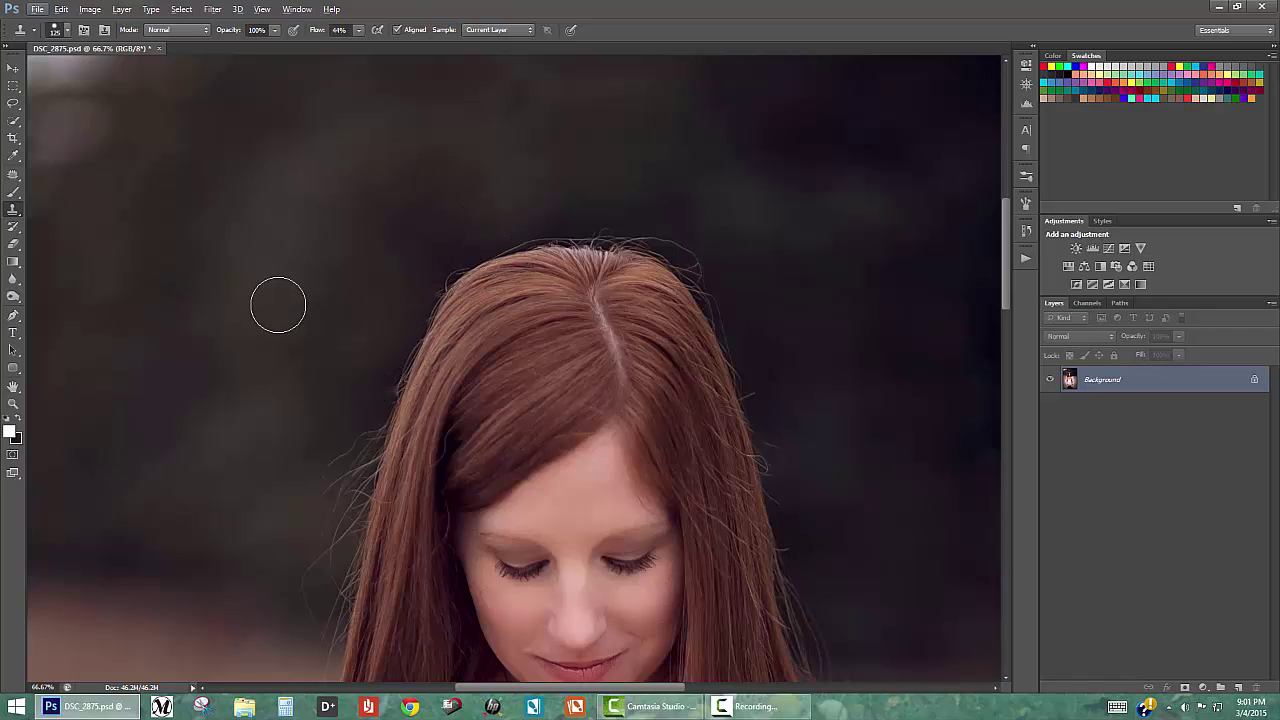
pyautogui.press('alt')
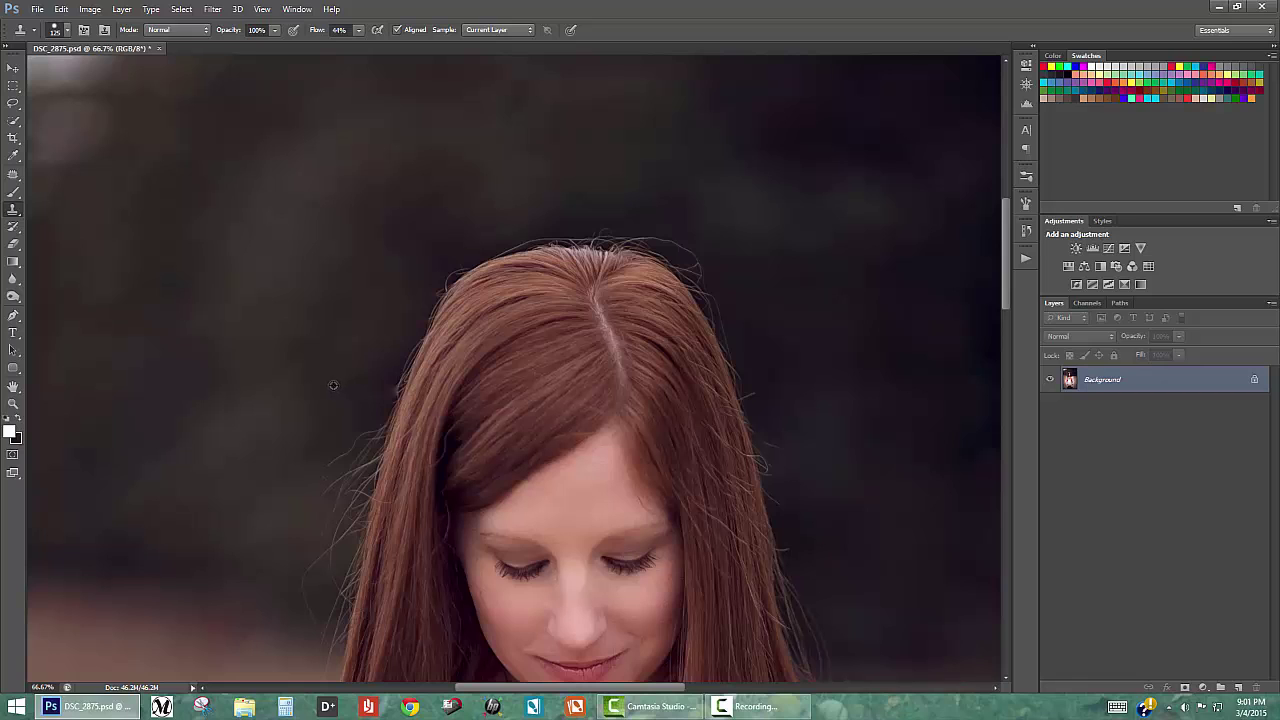
pyautogui.keyDown('alt'); pyautogui.click(333, 385); pyautogui.keyUp('alt')
pyautogui.press('[')
pyautogui.press('[')
pyautogui.press('[')
pyautogui.press('[')
pyautogui.press('[')
pyautogui.press('[')
pyautogui.press('[')
pyautogui.press('[')
pyautogui.moveTo(386, 391)
pyautogui.mouseDown()
pyautogui.moveTo(392, 358)
pyautogui.moveTo(384, 394)
pyautogui.moveTo(397, 353)
pyautogui.moveTo(384, 404)
pyautogui.moveTo(442, 276)
pyautogui.moveTo(460, 257)
pyautogui.moveTo(413, 329)
pyautogui.moveTo(451, 269)
pyautogui.moveTo(506, 239)
pyautogui.moveTo(469, 254)
pyautogui.moveTo(538, 231)
pyautogui.moveTo(441, 249)
pyautogui.moveTo(492, 242)
pyautogui.mouseUp()
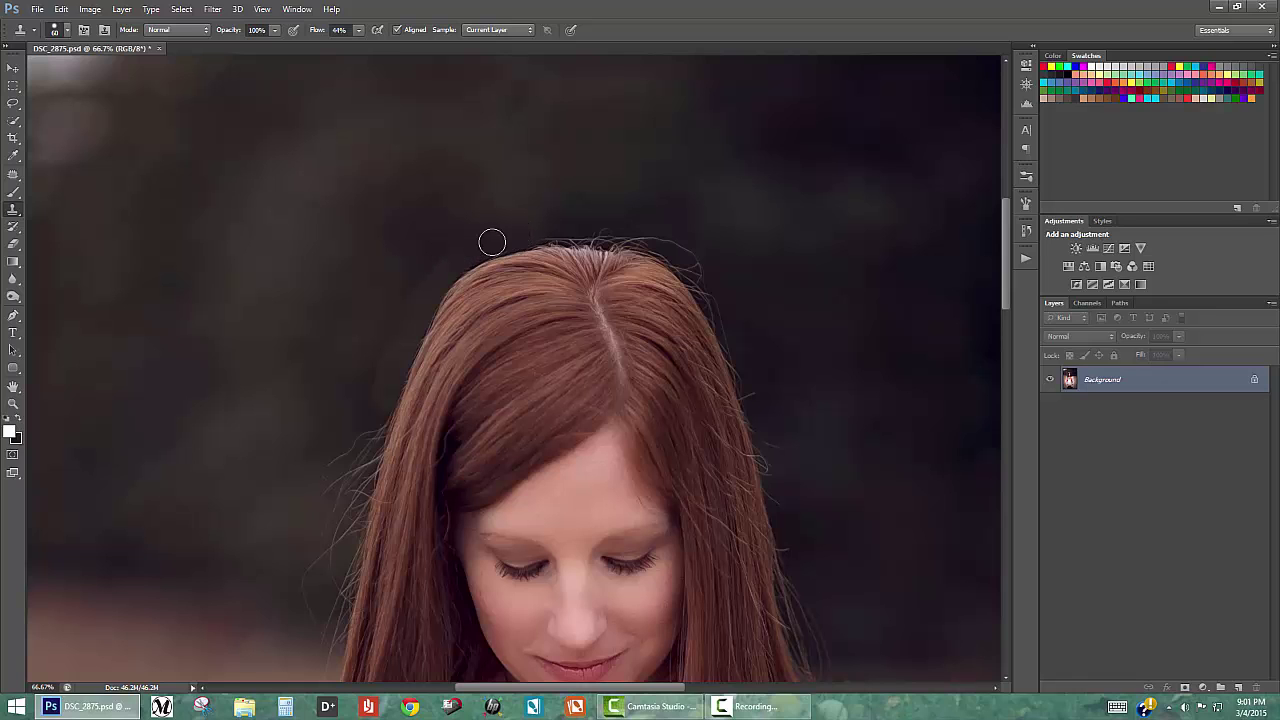
pyautogui.moveTo(600, 191)
pyautogui.mouseDown()
pyautogui.moveTo(526, 211)
pyautogui.moveTo(485, 242)
pyautogui.moveTo(521, 242)
pyautogui.moveTo(479, 246)
pyautogui.moveTo(529, 246)
pyautogui.moveTo(466, 249)
pyautogui.moveTo(579, 250)
pyautogui.moveTo(601, 231)
pyautogui.moveTo(640, 282)
pyautogui.moveTo(571, 243)
pyautogui.moveTo(617, 268)
pyautogui.moveTo(657, 316)
pyautogui.moveTo(637, 269)
pyautogui.mouseUp()
# Try stamping sampled hair onto the background beside the left hair edge, undoing each test stamp
pyautogui.keyDown('alt'); pyautogui.click(554, 291); pyautogui.keyUp('alt')
pyautogui.click(378, 318)
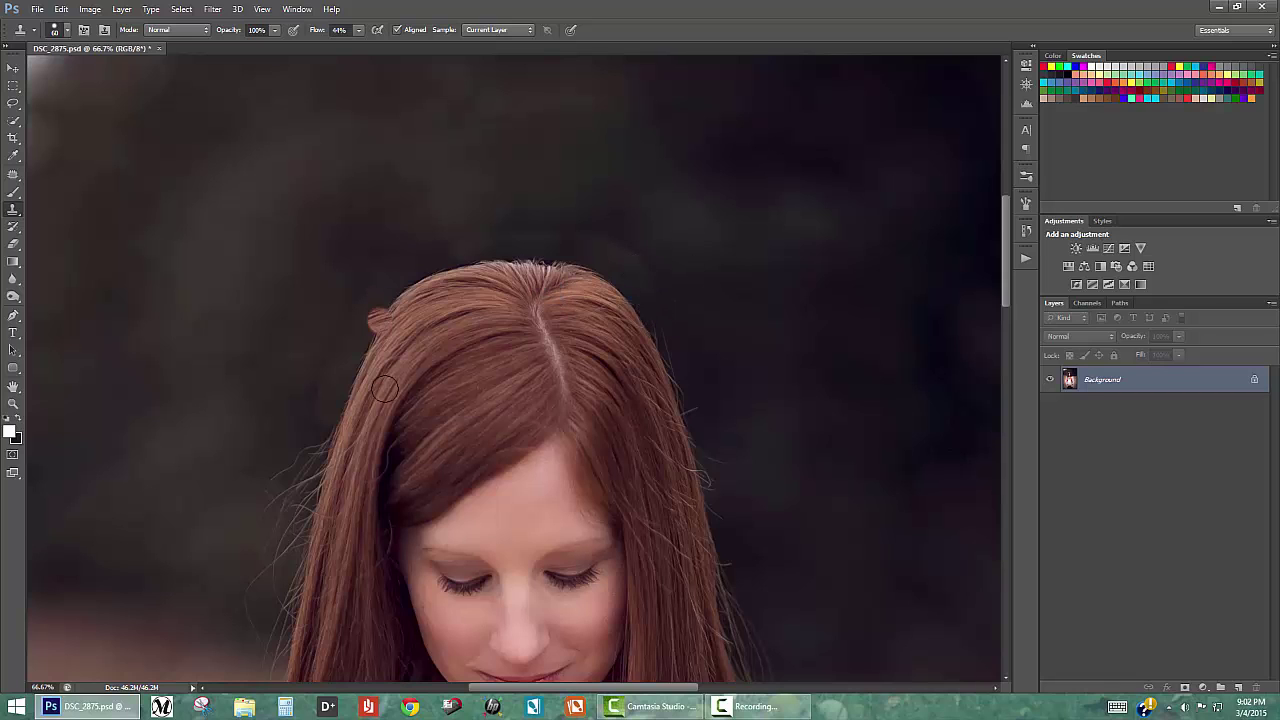
pyautogui.hotkey('ctrl', 'z')
pyautogui.keyDown('alt'); pyautogui.click(552, 289); pyautogui.keyUp('alt')
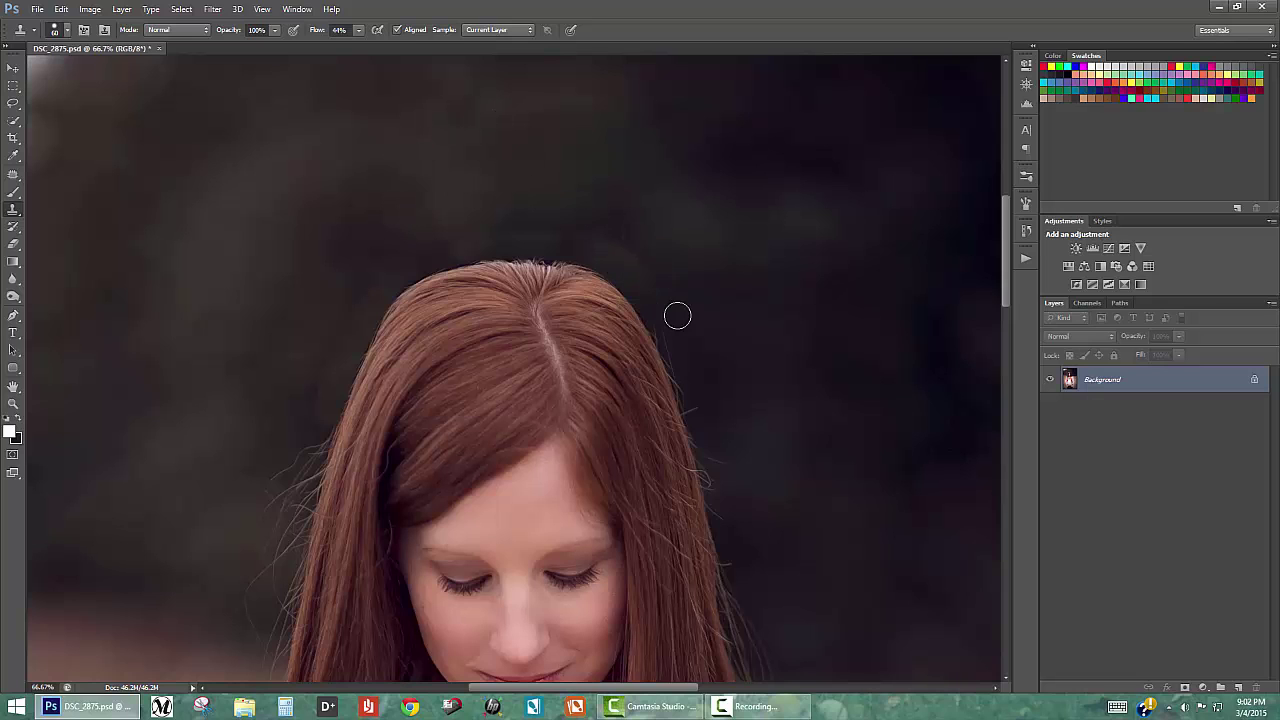
pyautogui.click(343, 359)
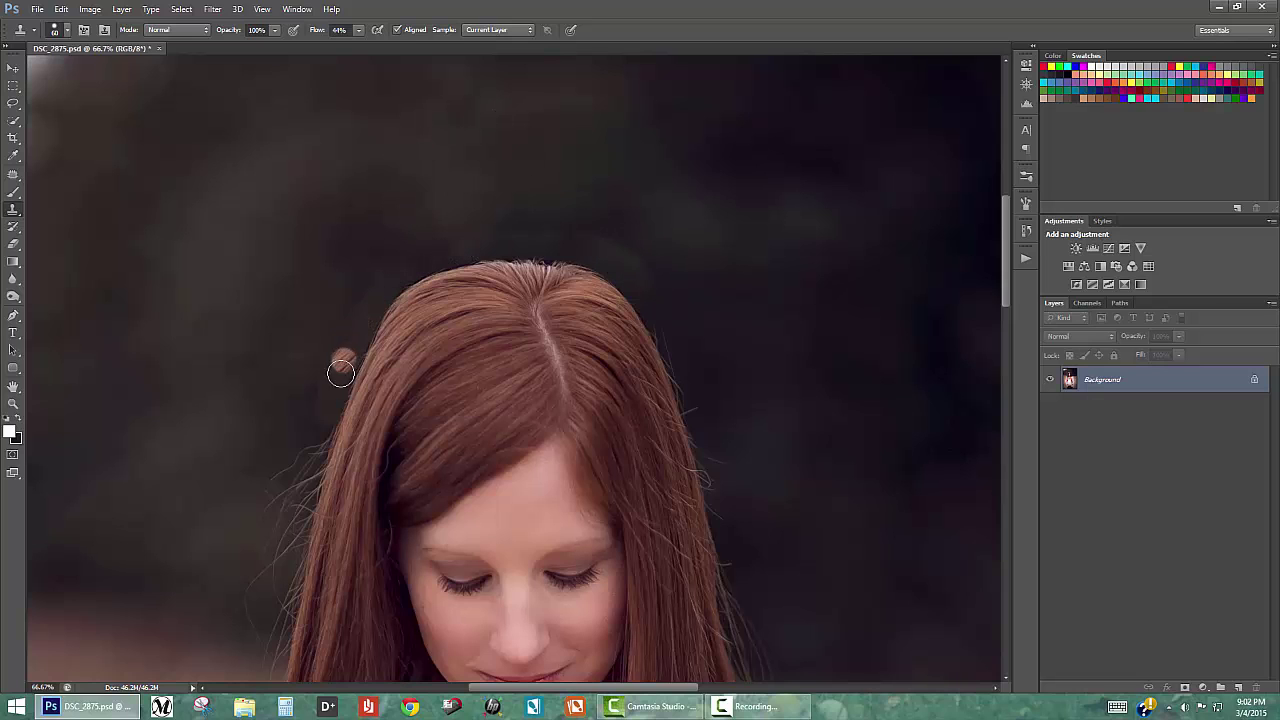
pyautogui.hotkey('ctrl', 'z')
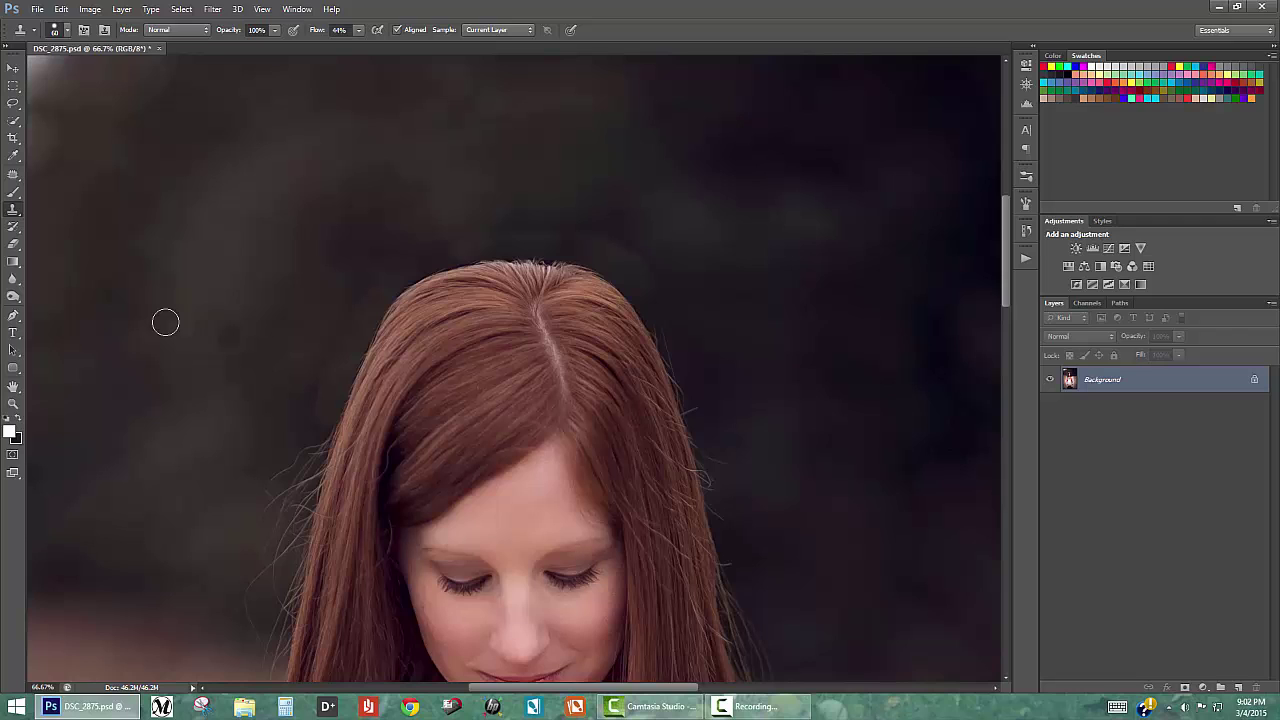
# Choose the soft round brush preset for the Clone Stamp and enlarge it to 125 px
pyautogui.rightClick(304, 264)
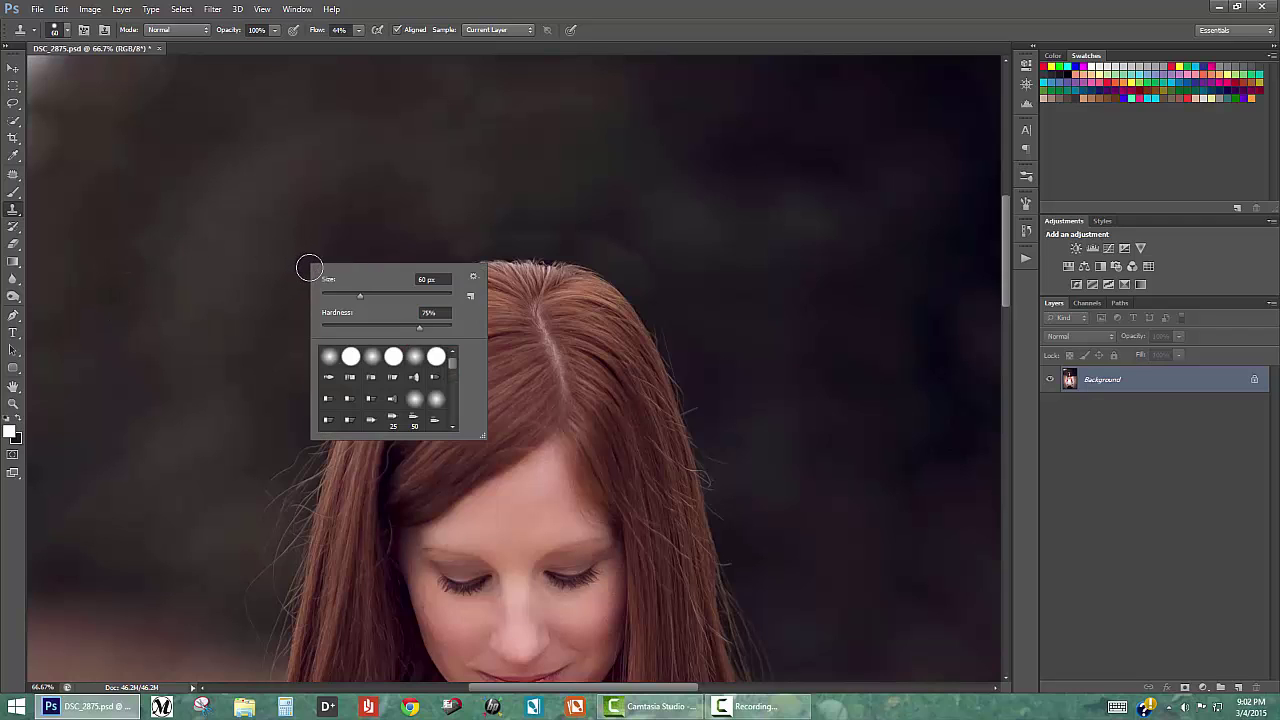
pyautogui.click(330, 357)
pyautogui.press('Return')
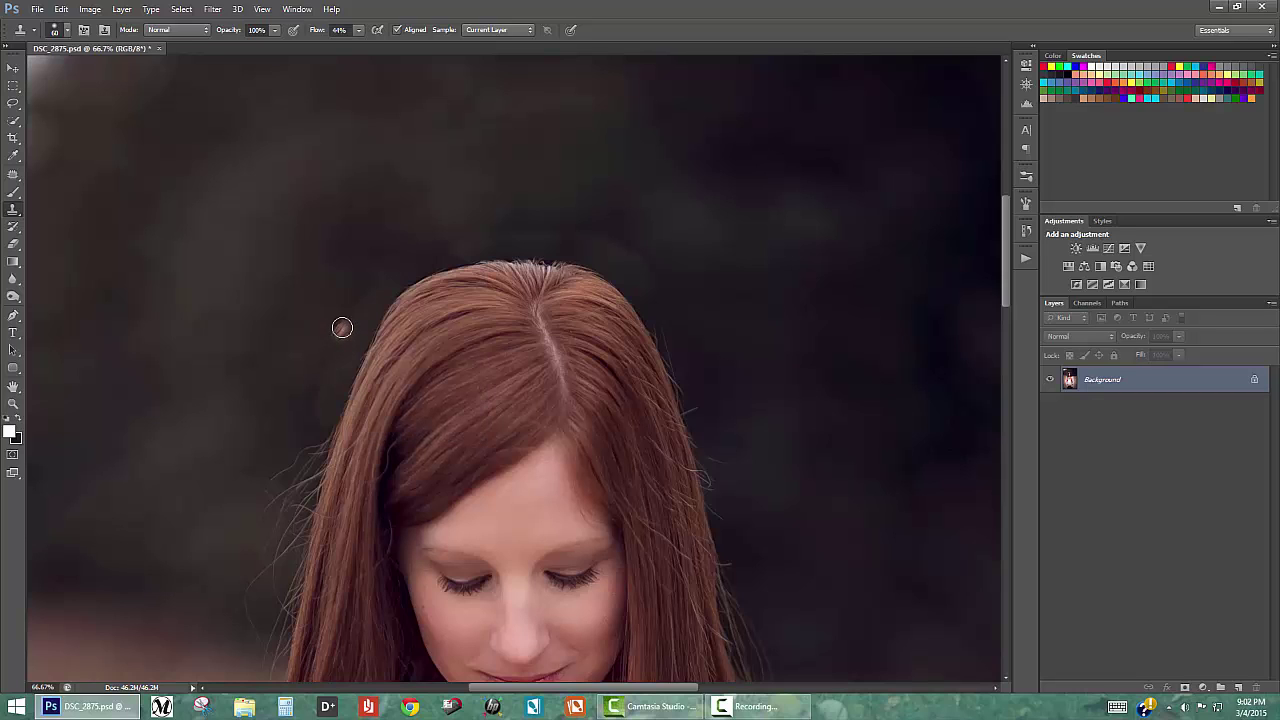
pyautogui.press(']')
pyautogui.press(']')
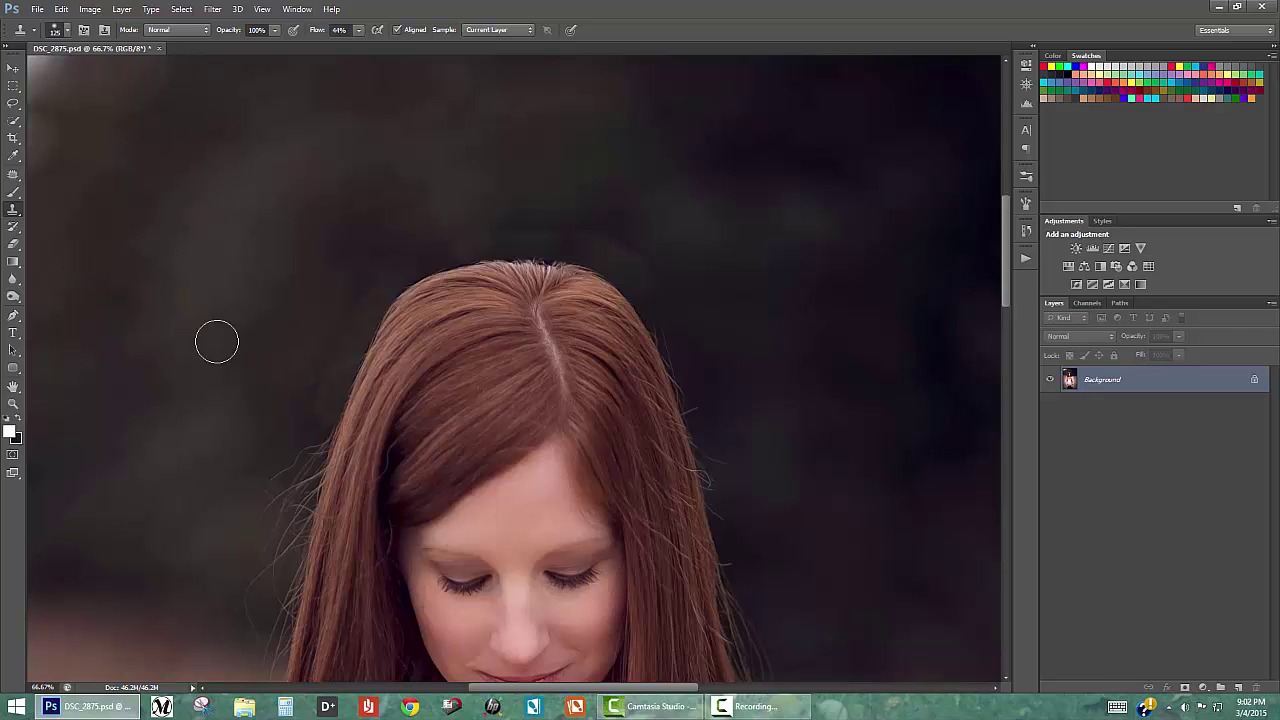
# Clone sampled dark background over the remaining flyaways around the crown and upper right hair edge
pyautogui.keyDown('alt'); pyautogui.click(242, 380); pyautogui.keyUp('alt')
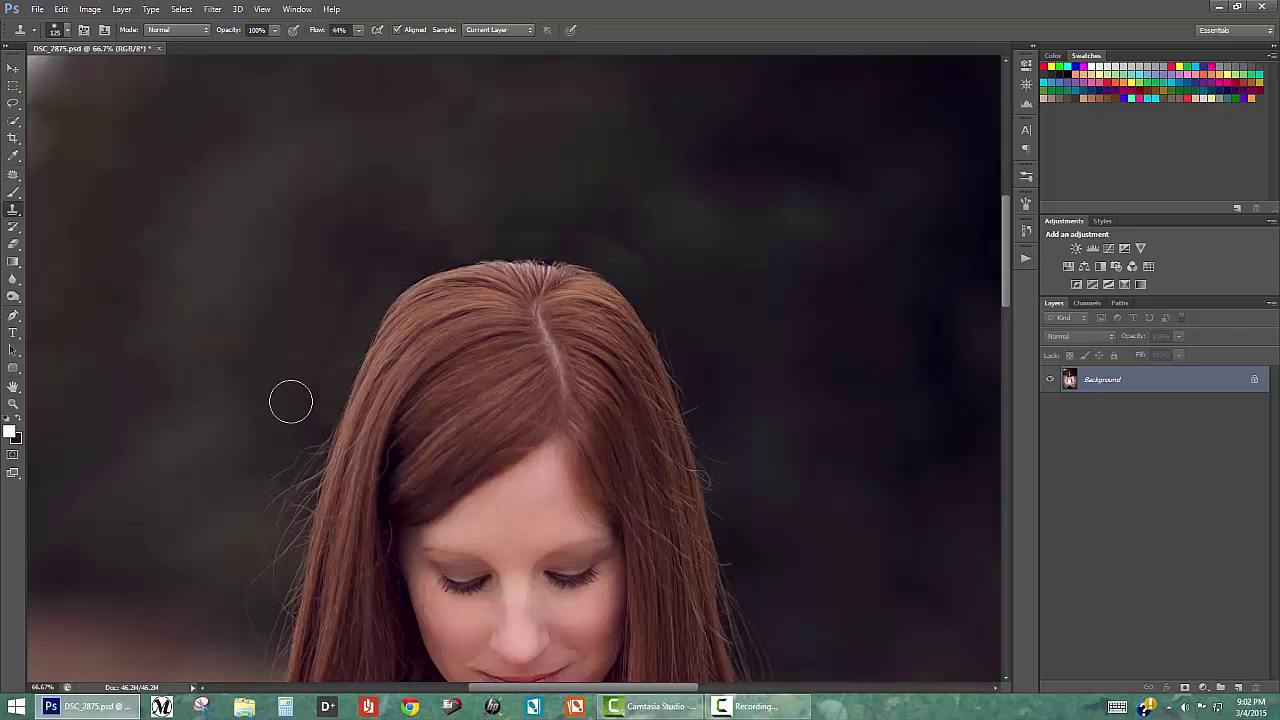
pyautogui.moveTo(309, 417)
pyautogui.mouseDown()
pyautogui.moveTo(325, 323)
pyautogui.moveTo(320, 348)
pyautogui.moveTo(379, 240)
pyautogui.moveTo(563, 211)
pyautogui.moveTo(644, 245)
pyautogui.moveTo(751, 217)
pyautogui.mouseUp()
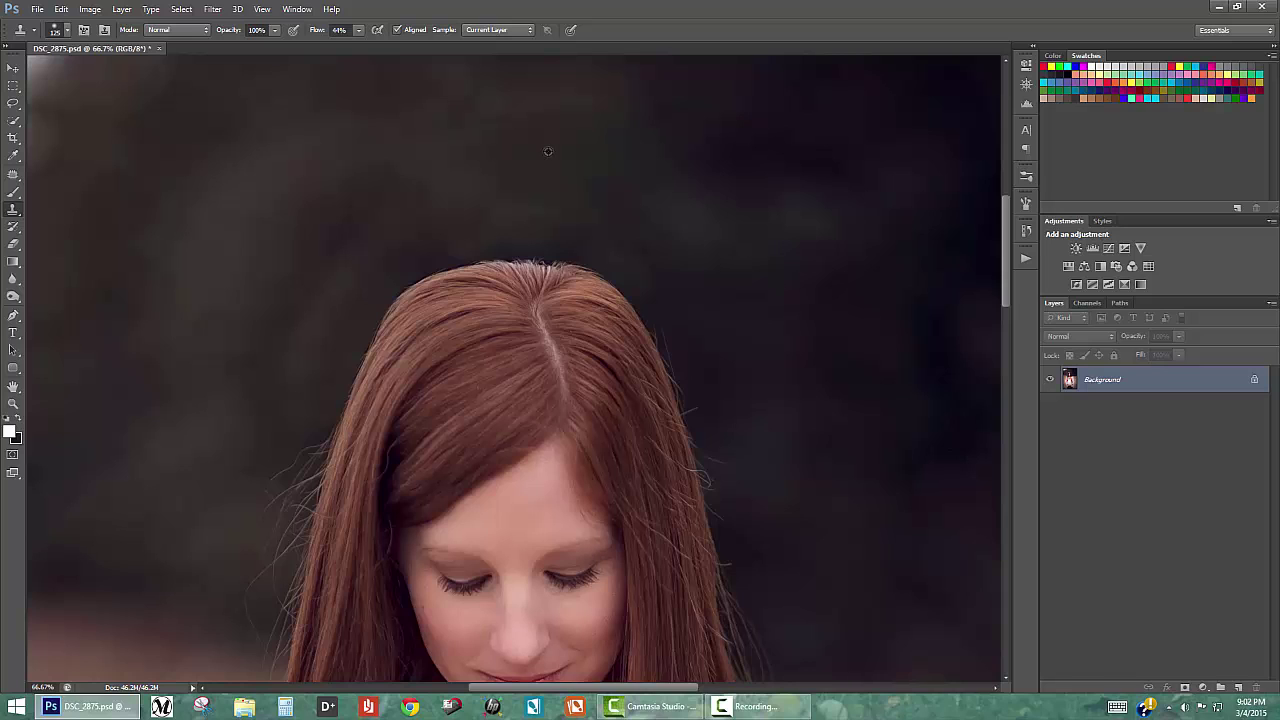
pyautogui.keyDown('alt'); pyautogui.click(486, 164); pyautogui.keyUp('alt')
pyautogui.moveTo(670, 304)
pyautogui.mouseDown()
pyautogui.moveTo(571, 217)
pyautogui.moveTo(451, 232)
pyautogui.moveTo(446, 246)
pyautogui.moveTo(441, 227)
pyautogui.mouseUp()
pyautogui.moveTo(671, 246); pyautogui.dragTo(700, 337)
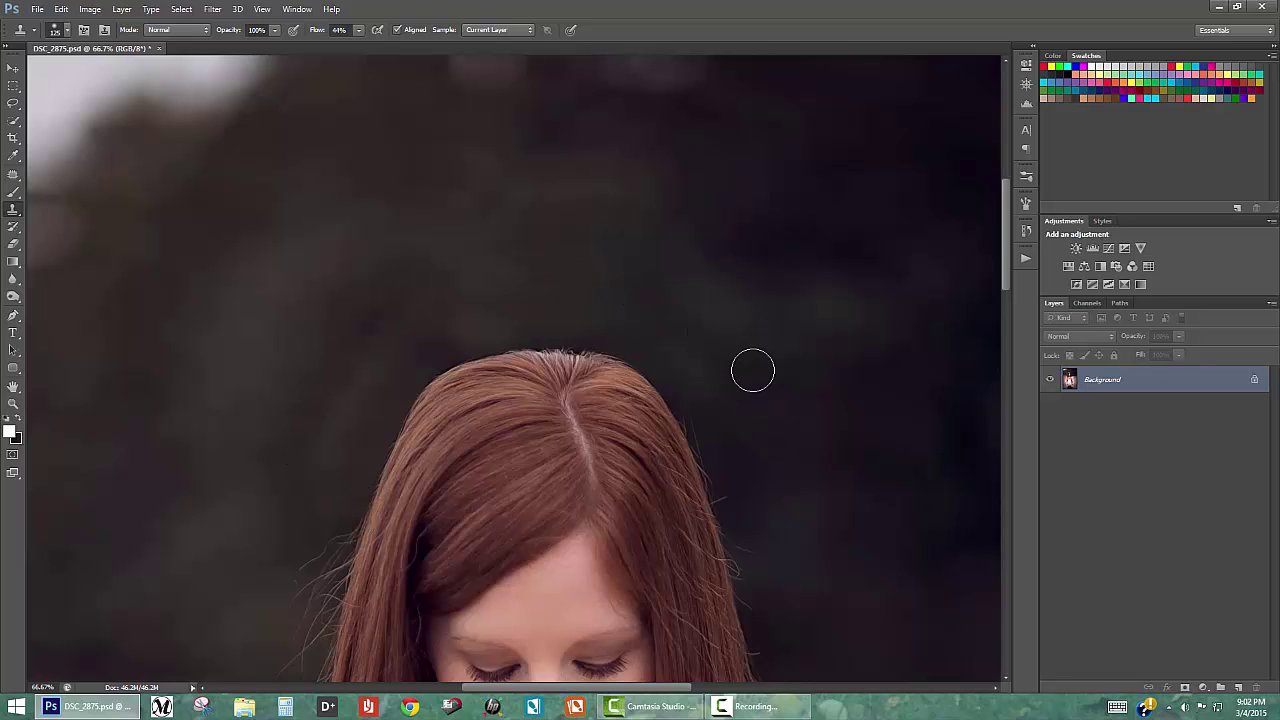
# Examine the cloned background around the crown and both hair edges, first in the full photo and then close up
pyautogui.hotkey('ctrl', '0')
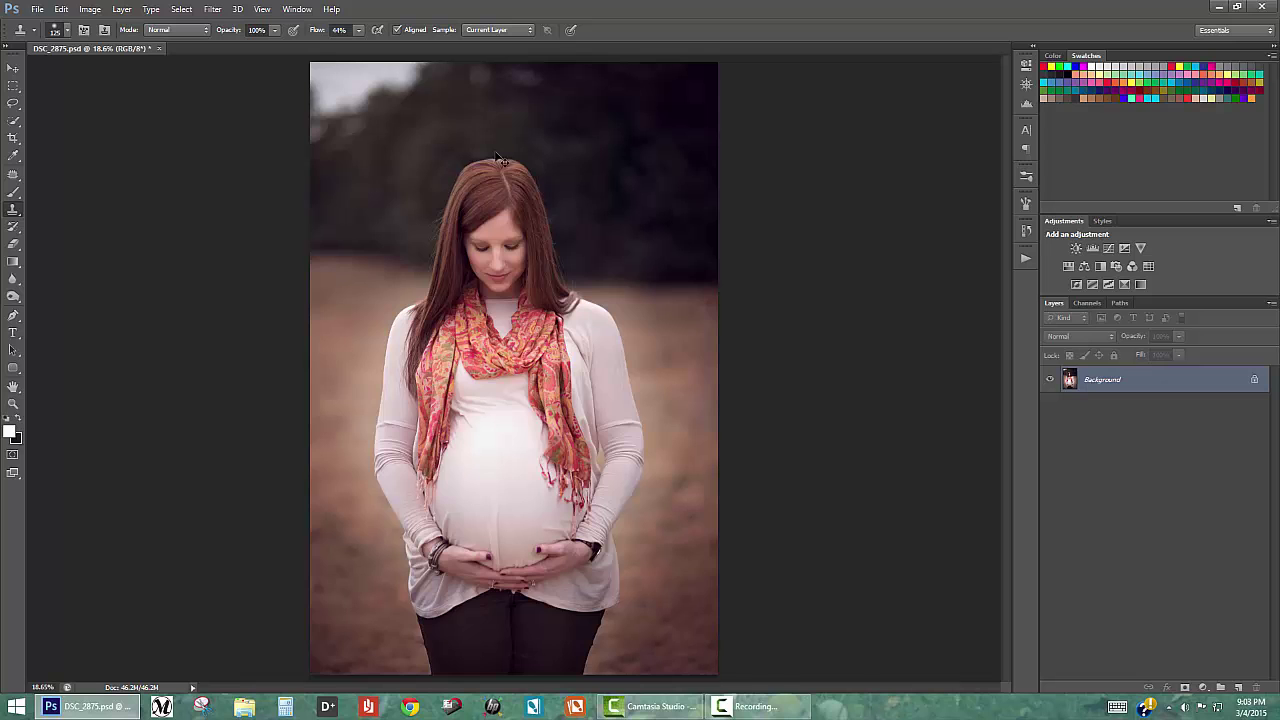
pyautogui.hotkey('ctrl', '+')
pyautogui.hotkey('ctrl', '+')
pyautogui.moveTo(478, 257); pyautogui.dragTo(504, 518)
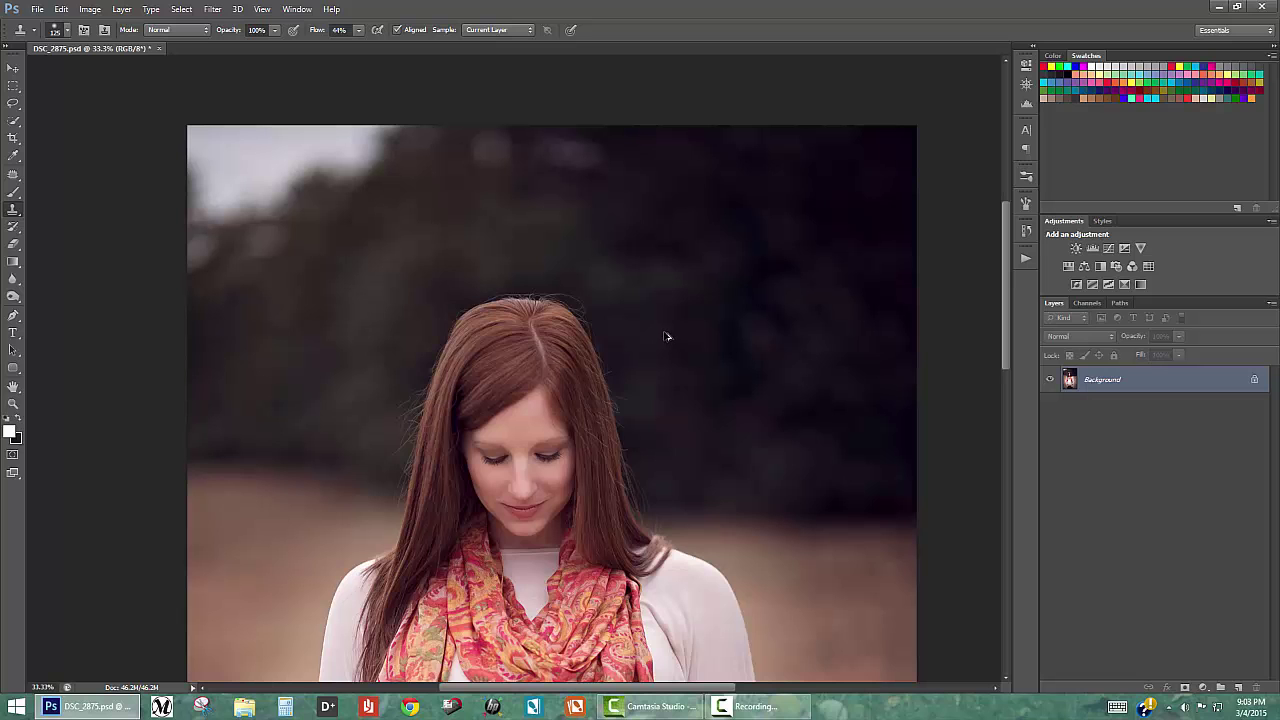
pyautogui.hotkey('ctrl', '+')
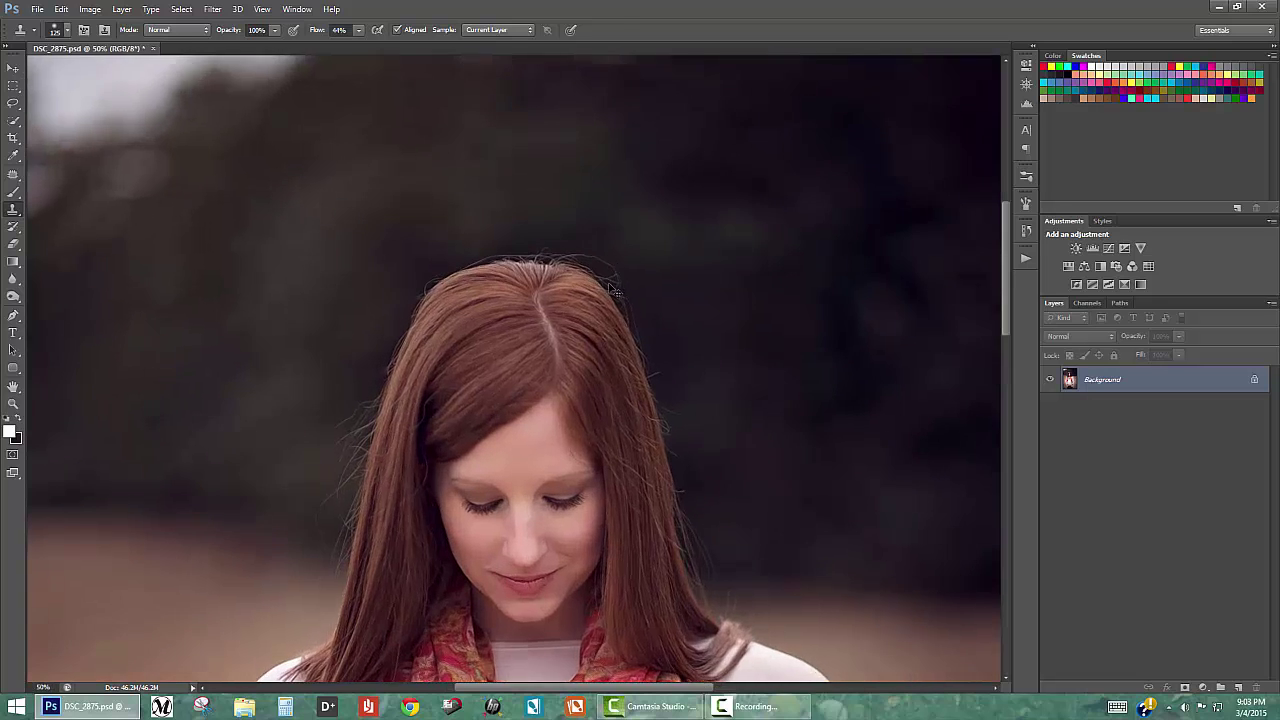
pyautogui.hotkey('ctrl', '+')
pyautogui.moveTo(608, 338); pyautogui.dragTo(709, 314)
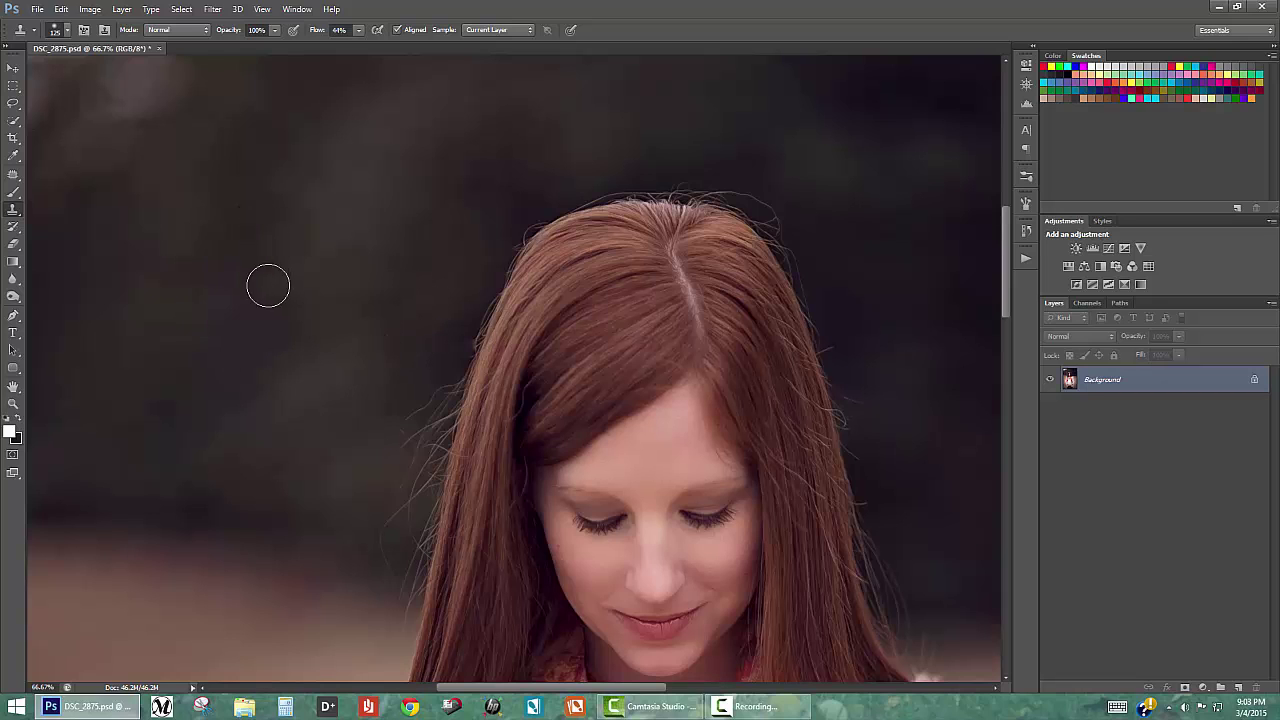
pyautogui.moveTo(357, 286); pyautogui.dragTo(254, 335)
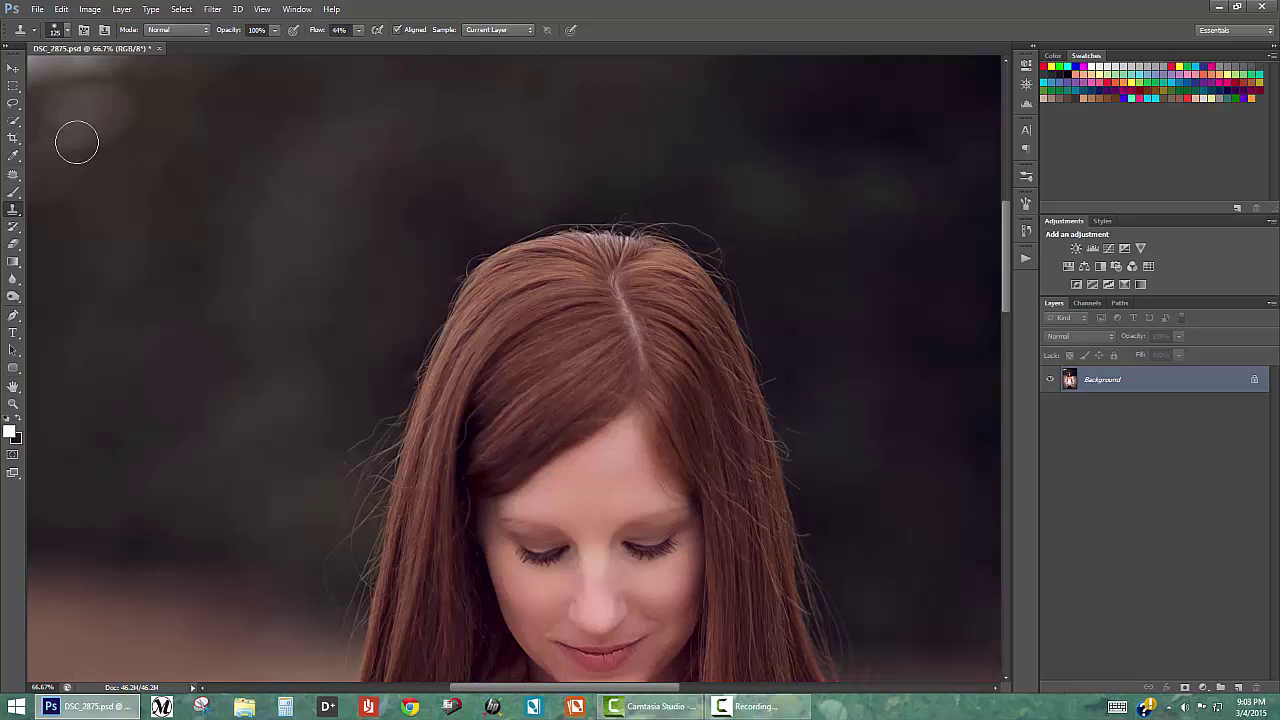
# Select the woman's hair and face, the upper part of the scarf and both shoulders with the Quick Selection tool
pyautogui.click(16, 124)
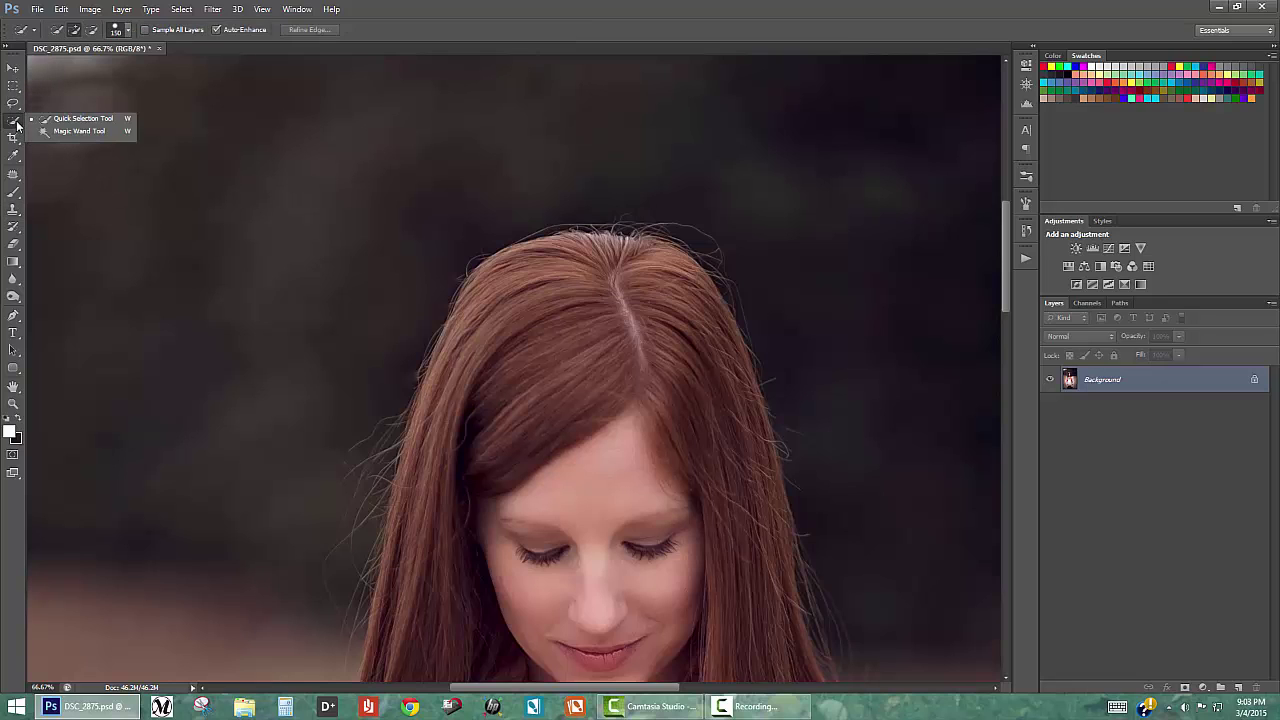
pyautogui.click(64, 121)
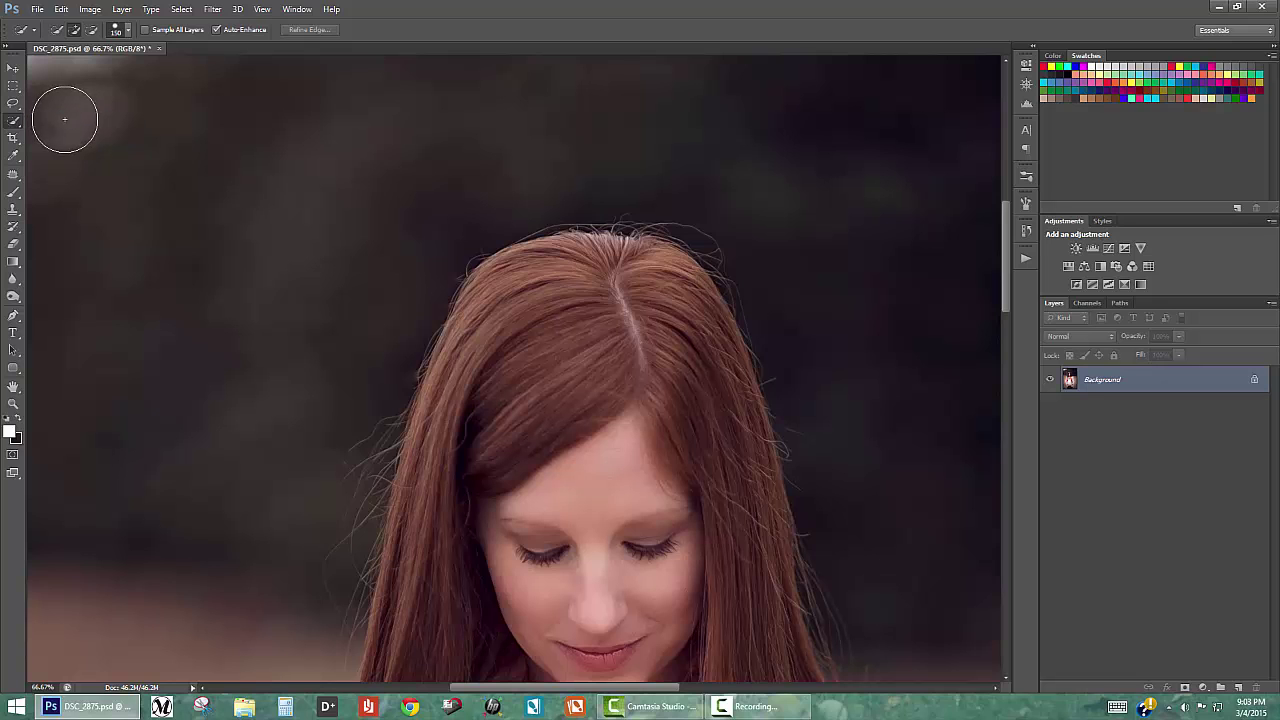
pyautogui.hotkey('ctrl', '-')
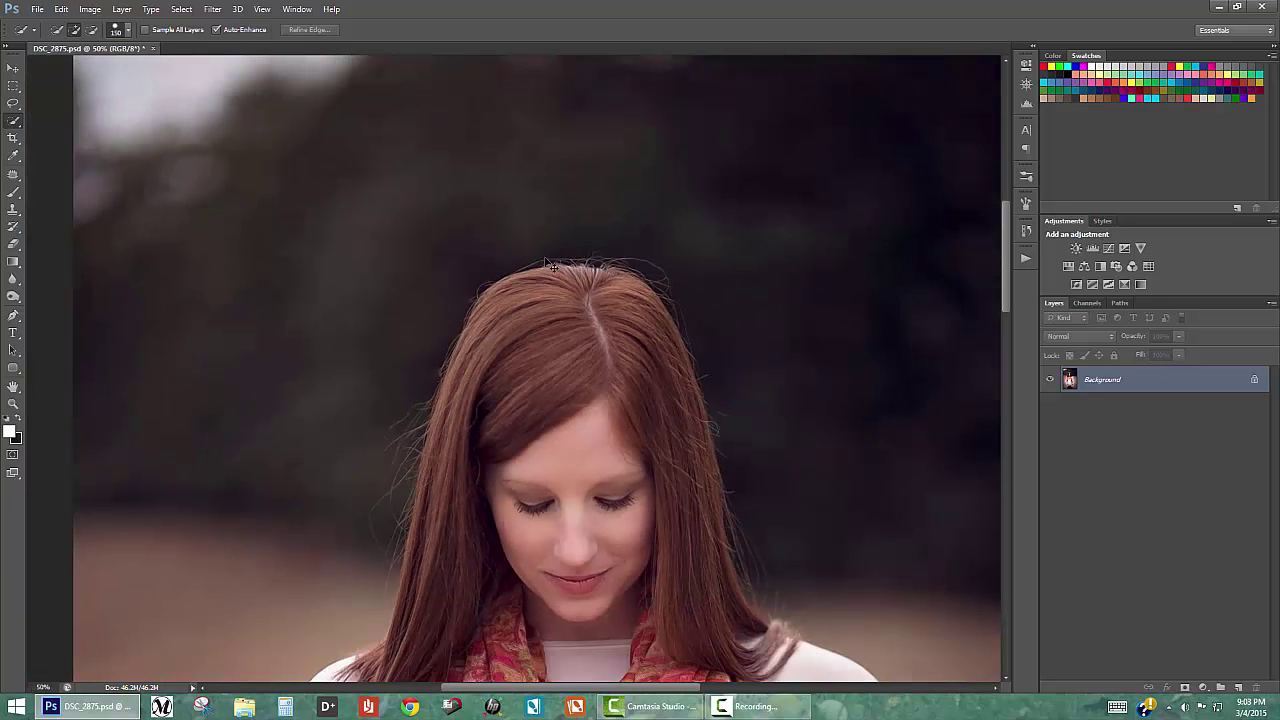
pyautogui.moveTo(610, 312)
pyautogui.mouseDown()
pyautogui.moveTo(578, 301)
pyautogui.moveTo(527, 335)
pyautogui.moveTo(475, 497)
pyautogui.moveTo(469, 422)
pyautogui.moveTo(428, 637)
pyautogui.moveTo(423, 574)
pyautogui.moveTo(425, 626)
pyautogui.moveTo(443, 656)
pyautogui.moveTo(610, 632)
pyautogui.moveTo(677, 654)
pyautogui.mouseUp()
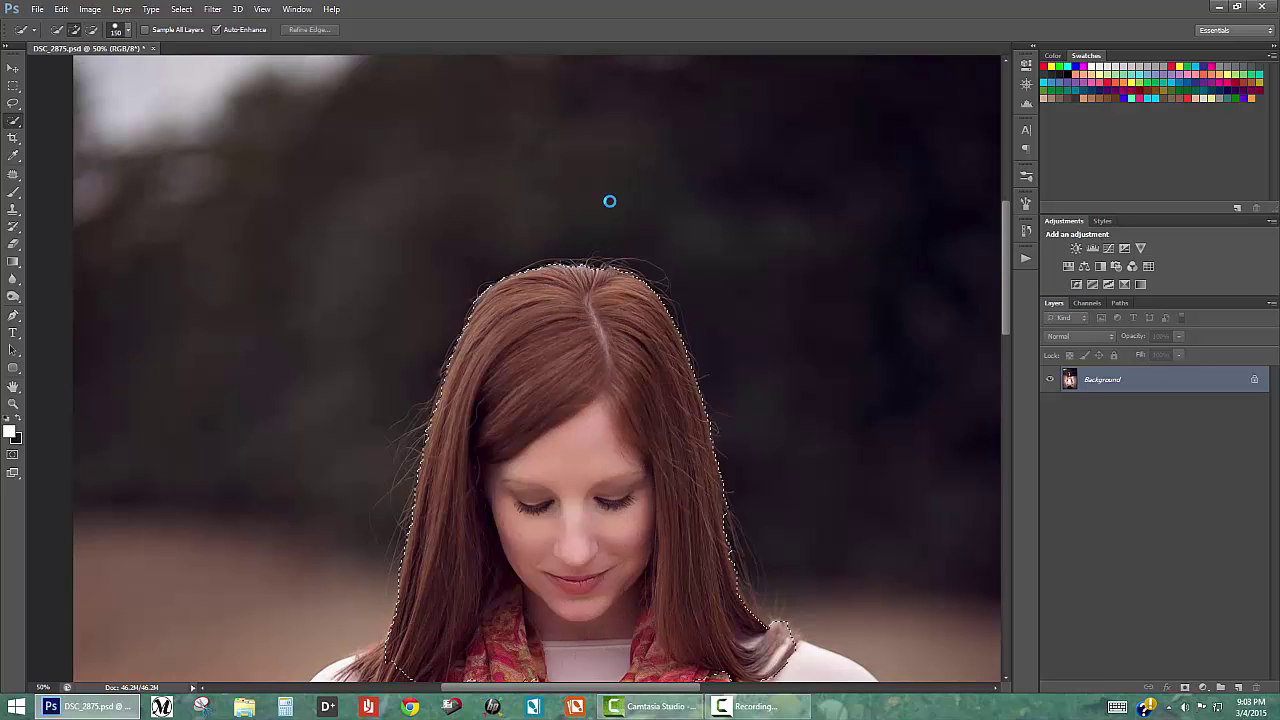
pyautogui.moveTo(618, 428)
pyautogui.mouseDown()
pyautogui.moveTo(606, 320)
pyautogui.moveTo(623, 194)
pyautogui.mouseUp()
pyautogui.moveTo(411, 470)
pyautogui.mouseDown()
pyautogui.moveTo(678, 447)
pyautogui.moveTo(778, 460)
pyautogui.moveTo(754, 440)
pyautogui.moveTo(885, 500)
pyautogui.mouseUp()
pyautogui.moveTo(370, 484); pyautogui.dragTo(340, 492)
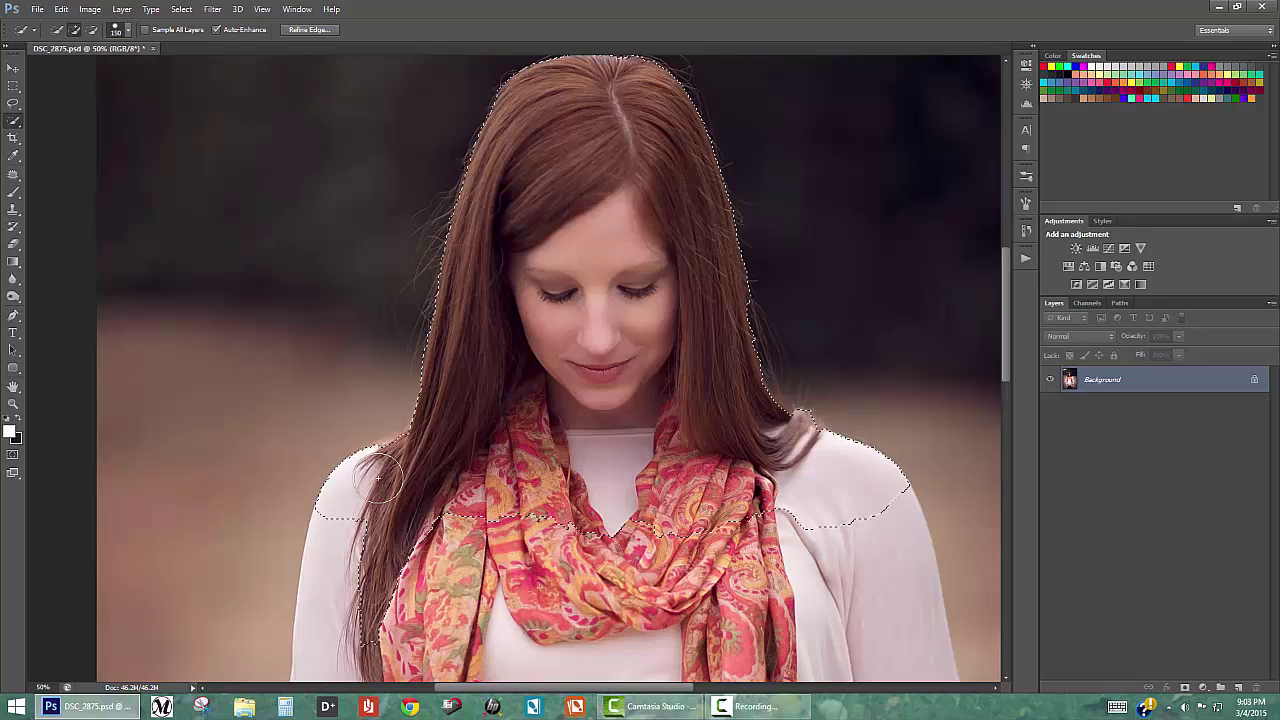
pyautogui.moveTo(640, 368); pyautogui.dragTo(626, 429)
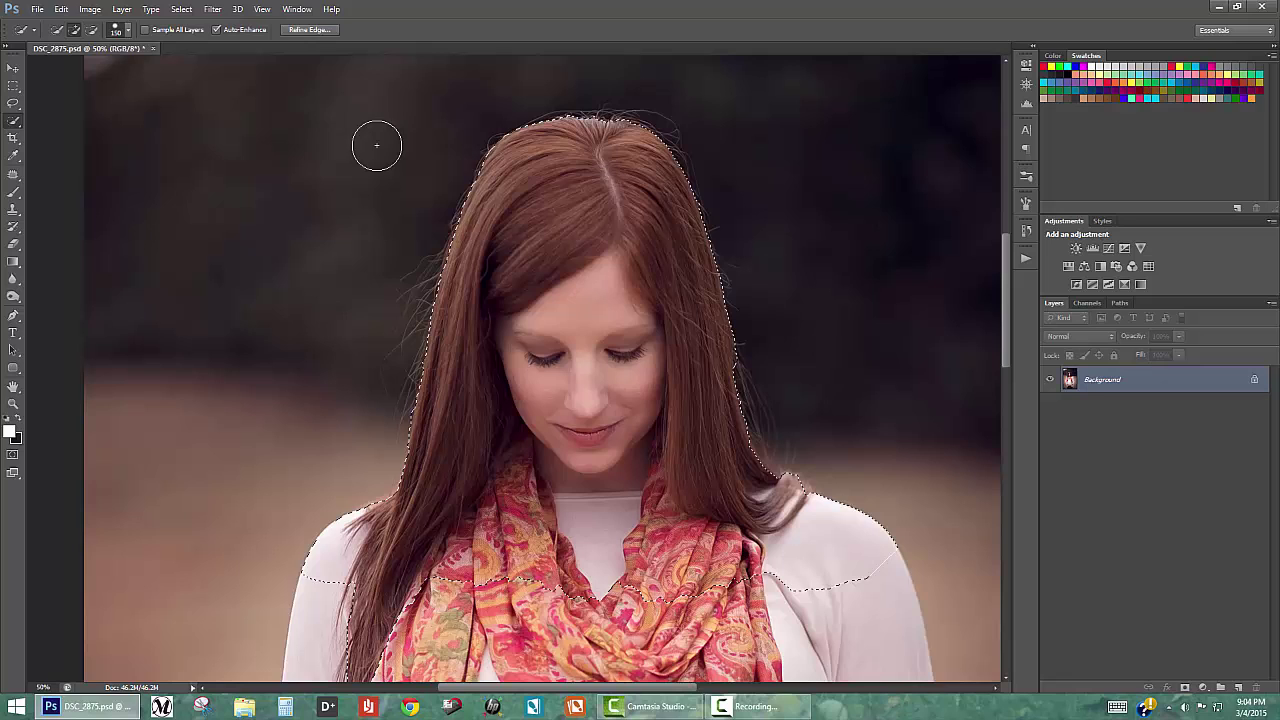
# Refine the selection edge with Smart Radius on, radius 0.9 px, Smooth 14 and Shift Edge -7%
pyautogui.click(309, 30)
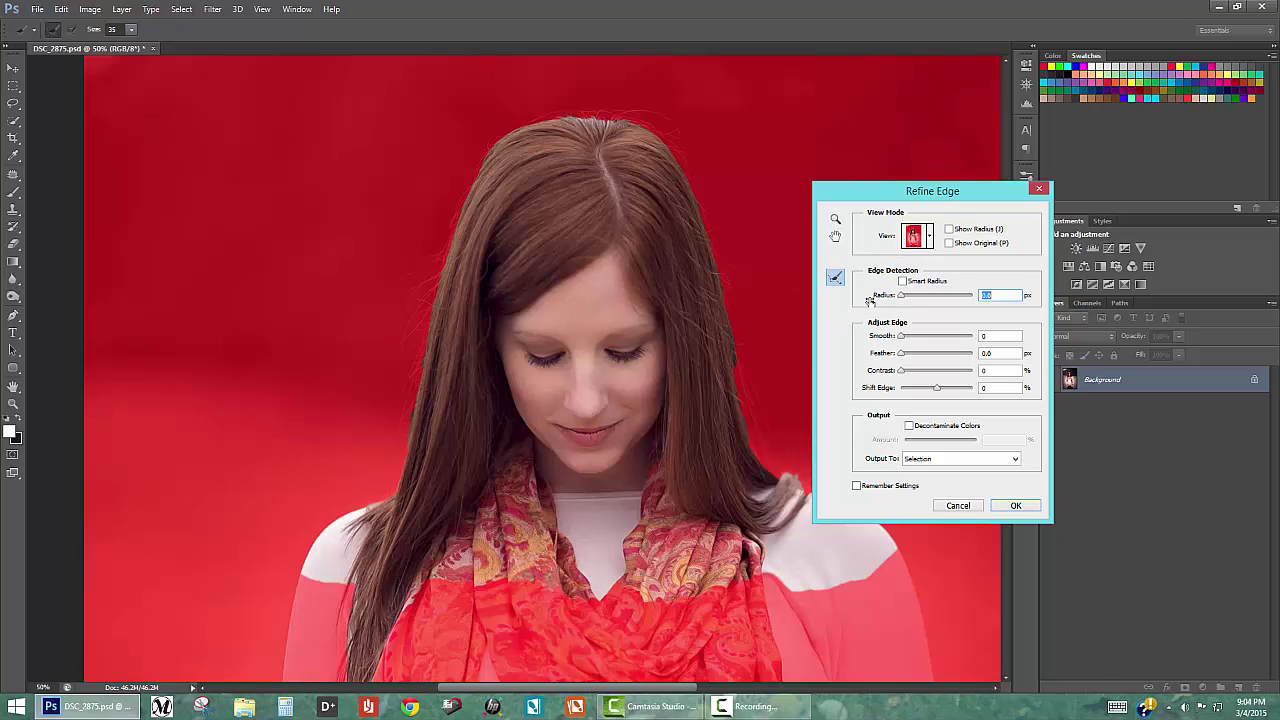
pyautogui.click(903, 282)
pyautogui.moveTo(901, 296); pyautogui.dragTo(906, 296)
pyautogui.moveTo(905, 304); pyautogui.dragTo(902, 324)
# Brush the refine radius along the crown and both hair edges and apply the refined selection
pyautogui.moveTo(546, 143)
pyautogui.mouseDown()
pyautogui.moveTo(570, 188)
pyautogui.moveTo(485, 199)
pyautogui.mouseUp()
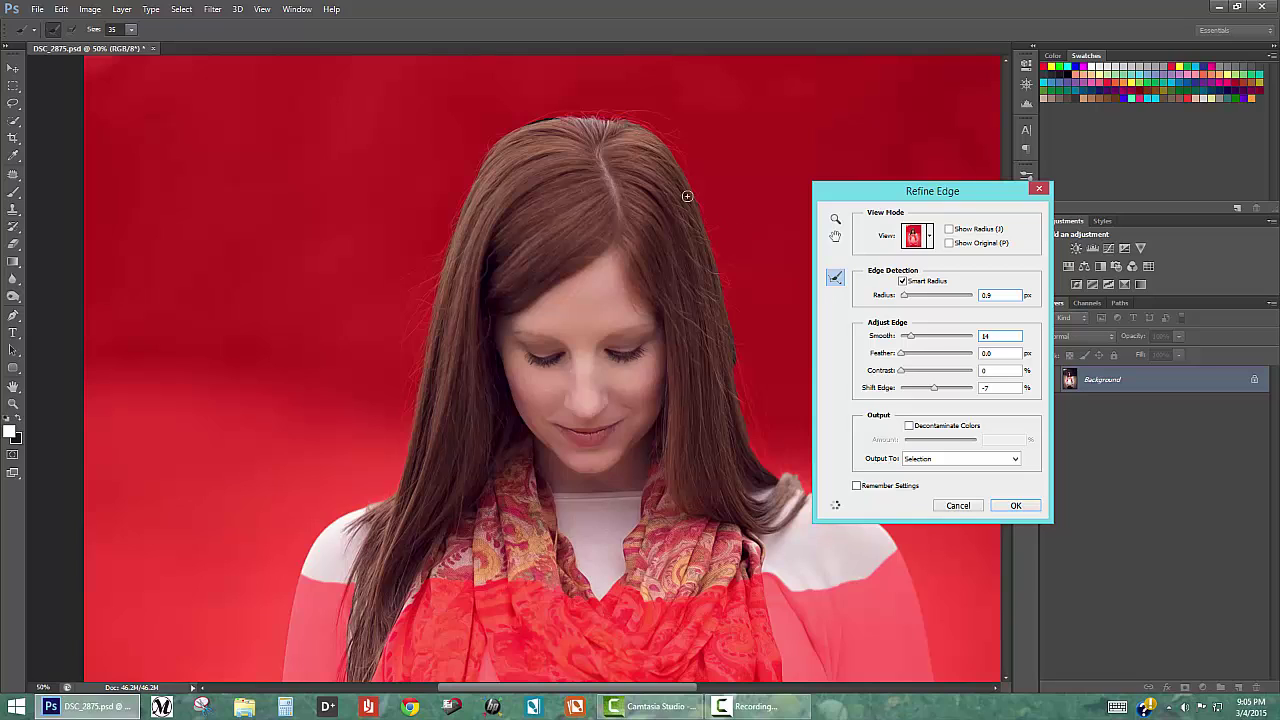
pyautogui.moveTo(687, 196); pyautogui.dragTo(620, 121)
pyautogui.moveTo(698, 221); pyautogui.dragTo(751, 109)
pyautogui.moveTo(749, 314)
pyautogui.mouseDown()
pyautogui.moveTo(666, 297)
pyautogui.moveTo(608, 329)
pyautogui.moveTo(652, 357)
pyautogui.moveTo(676, 440)
pyautogui.moveTo(736, 473)
pyautogui.mouseUp()
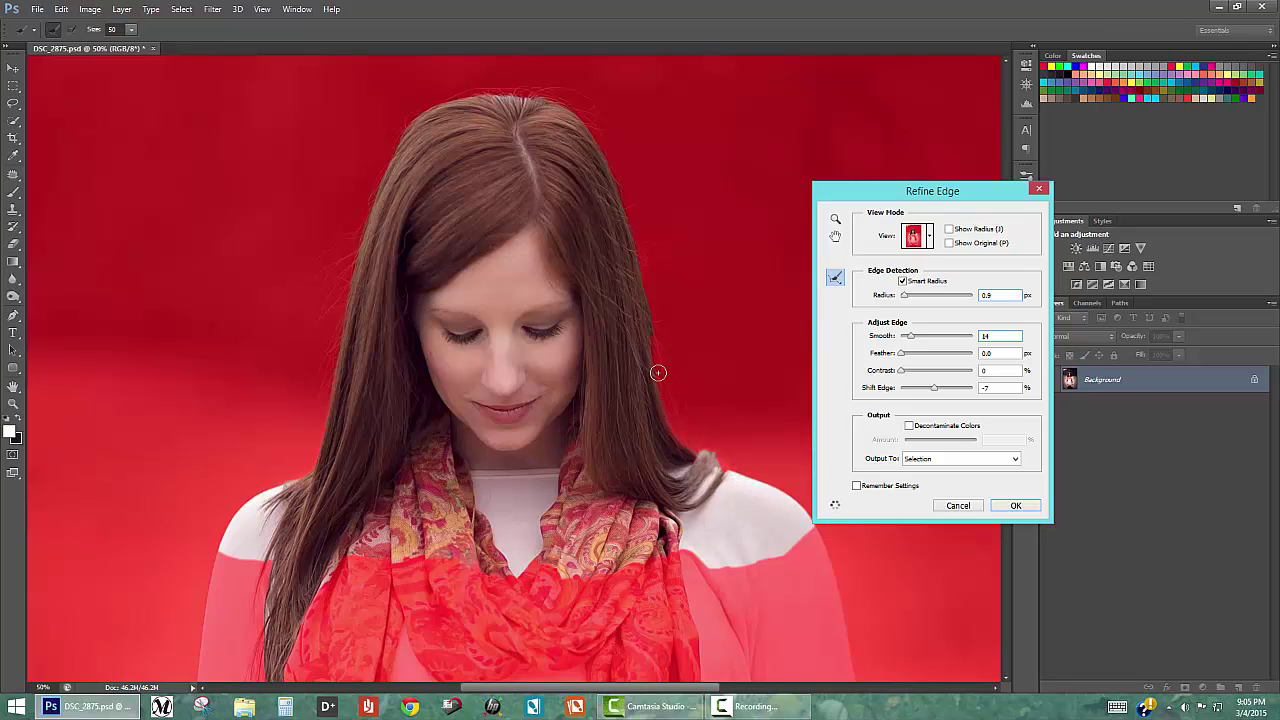
pyautogui.moveTo(652, 346); pyautogui.dragTo(628, 250)
pyautogui.moveTo(654, 382)
pyautogui.mouseDown()
pyautogui.moveTo(677, 443)
pyautogui.moveTo(634, 262)
pyautogui.mouseUp()
pyautogui.moveTo(299, 480); pyautogui.dragTo(286, 484)
pyautogui.click(1014, 506)
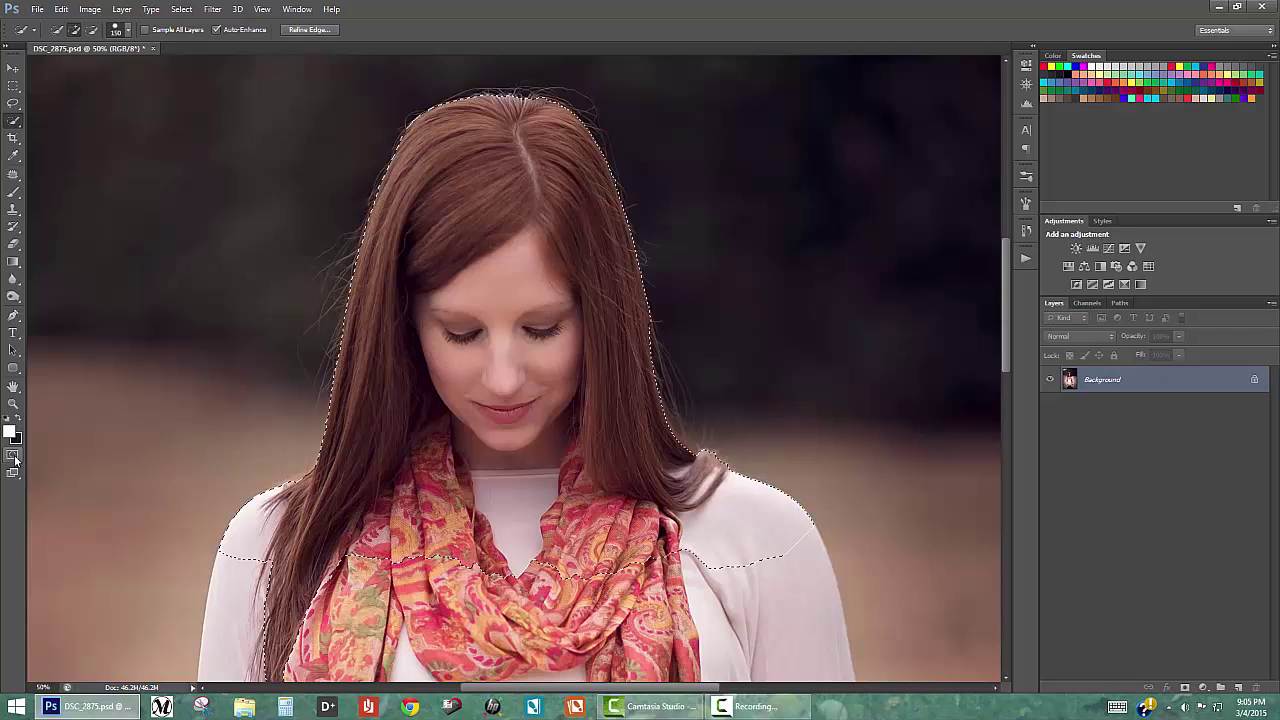
# Show the selection as a Quick Mask and set up a soft round 89 px Brush for editing it
pyautogui.click(12, 454)
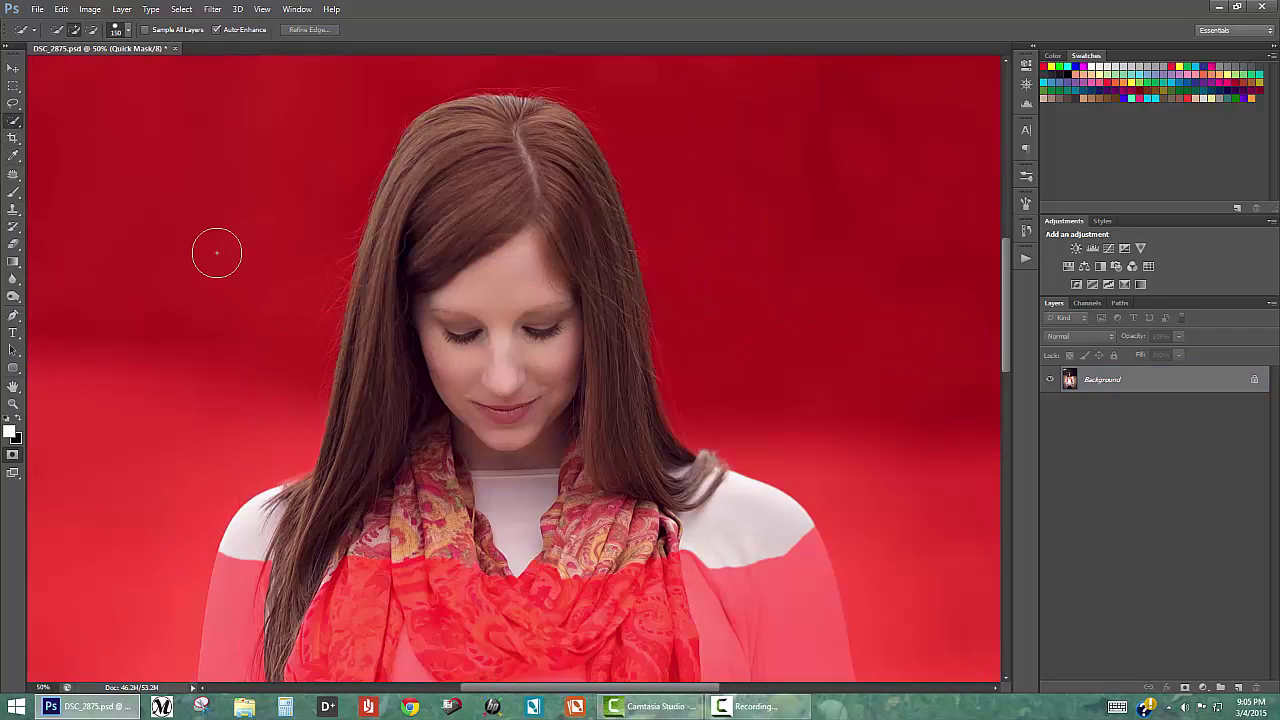
pyautogui.click(12, 194)
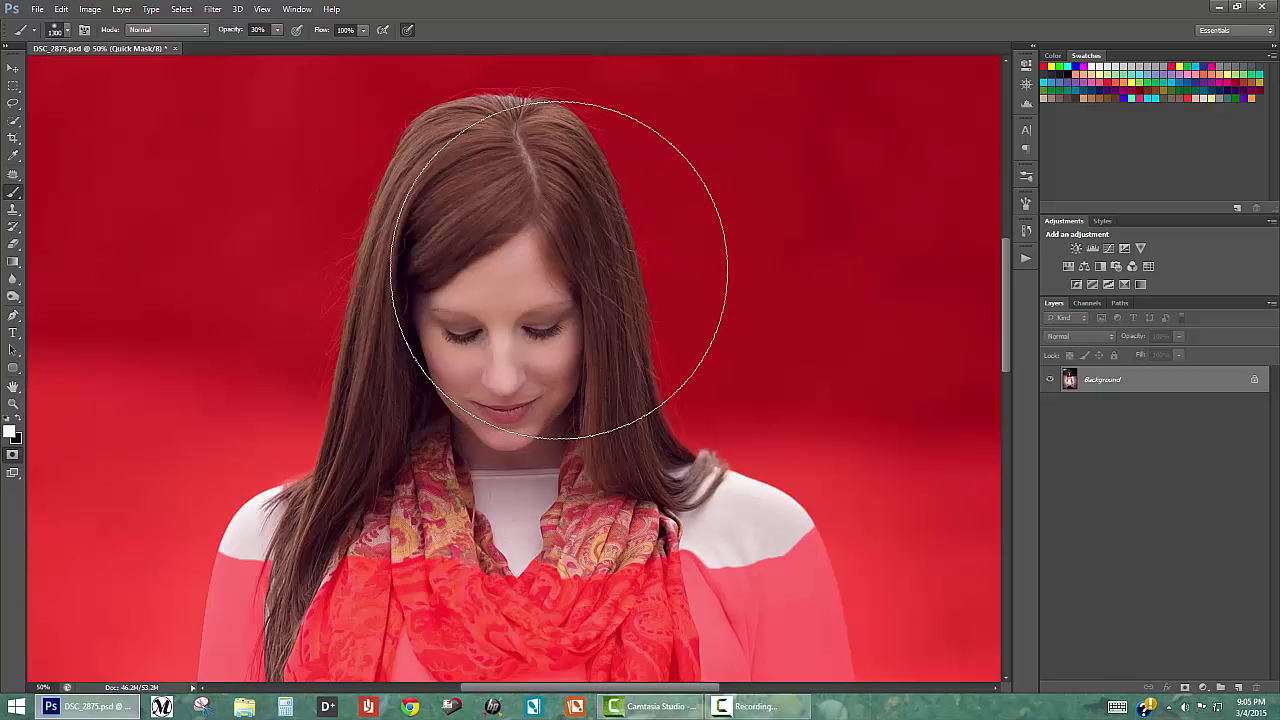
pyautogui.rightClick(556, 273)
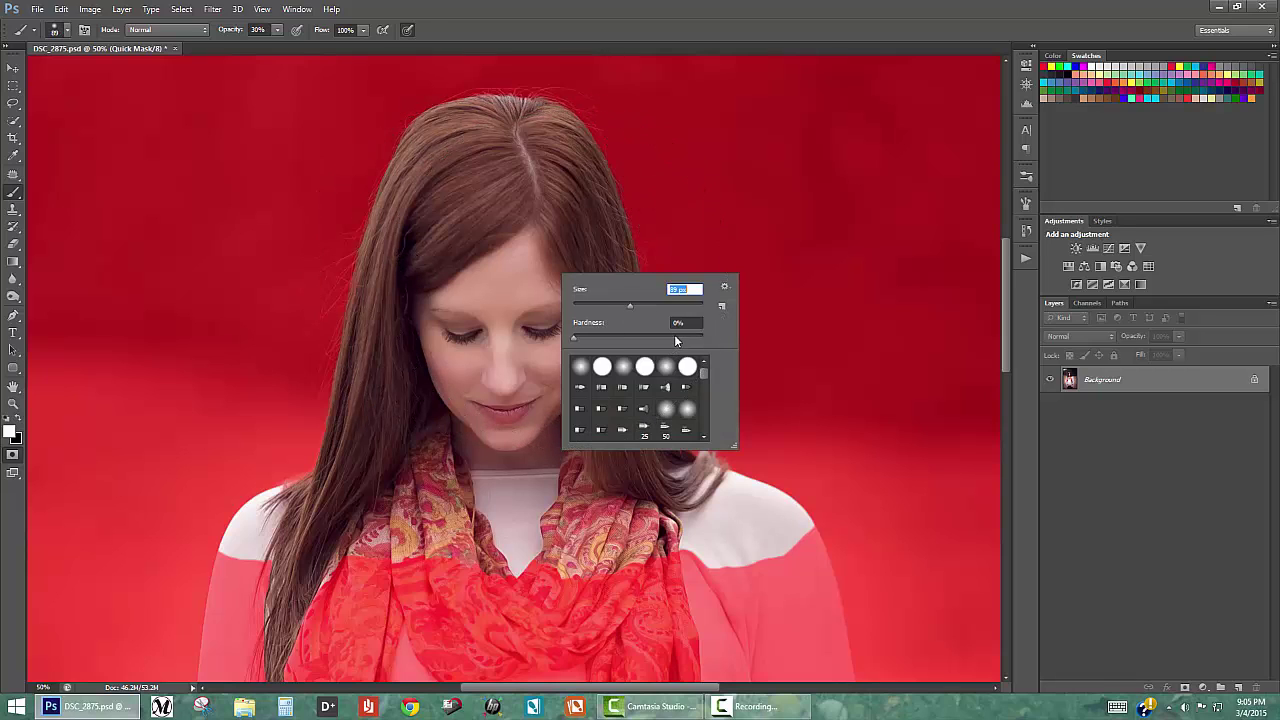
pyautogui.click(673, 338)
pyautogui.press('Return')
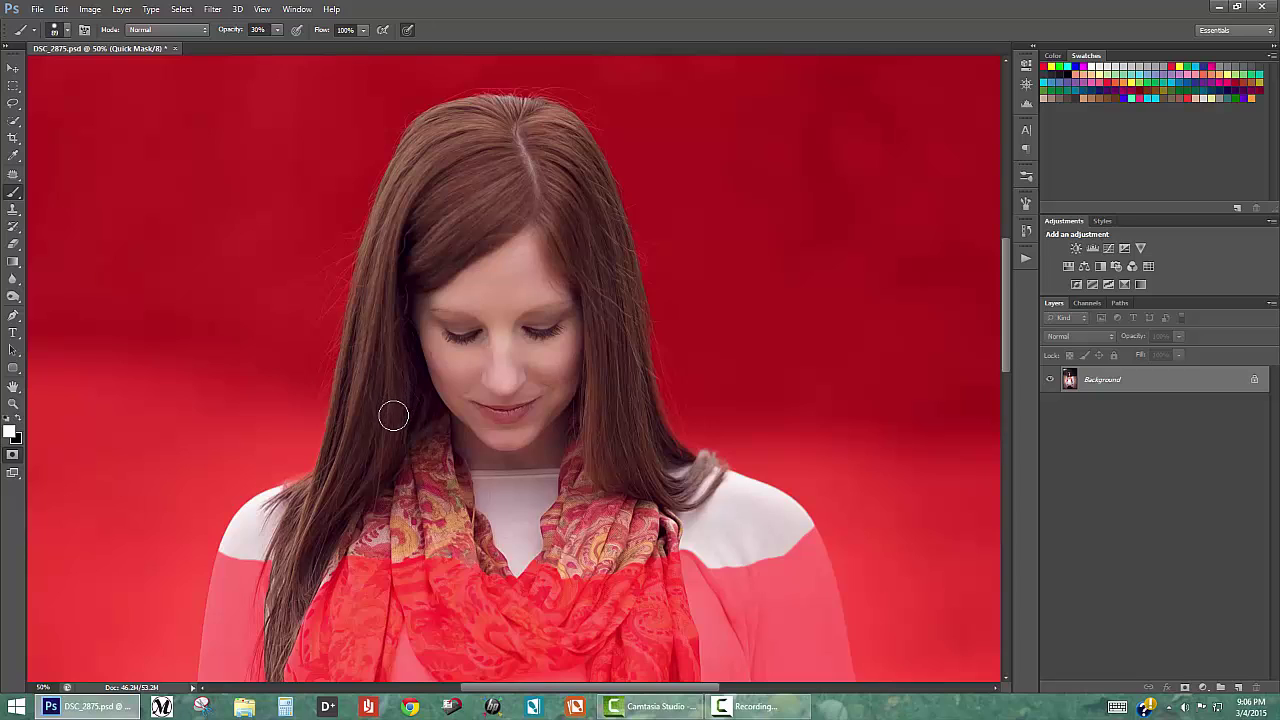
# Raise the brush opacity to 100% and paint white on the mask along the hair edge above the shoulder beside the dark strands
pyautogui.hotkey('ctrl', '+')
pyautogui.hotkey('ctrl', '+')
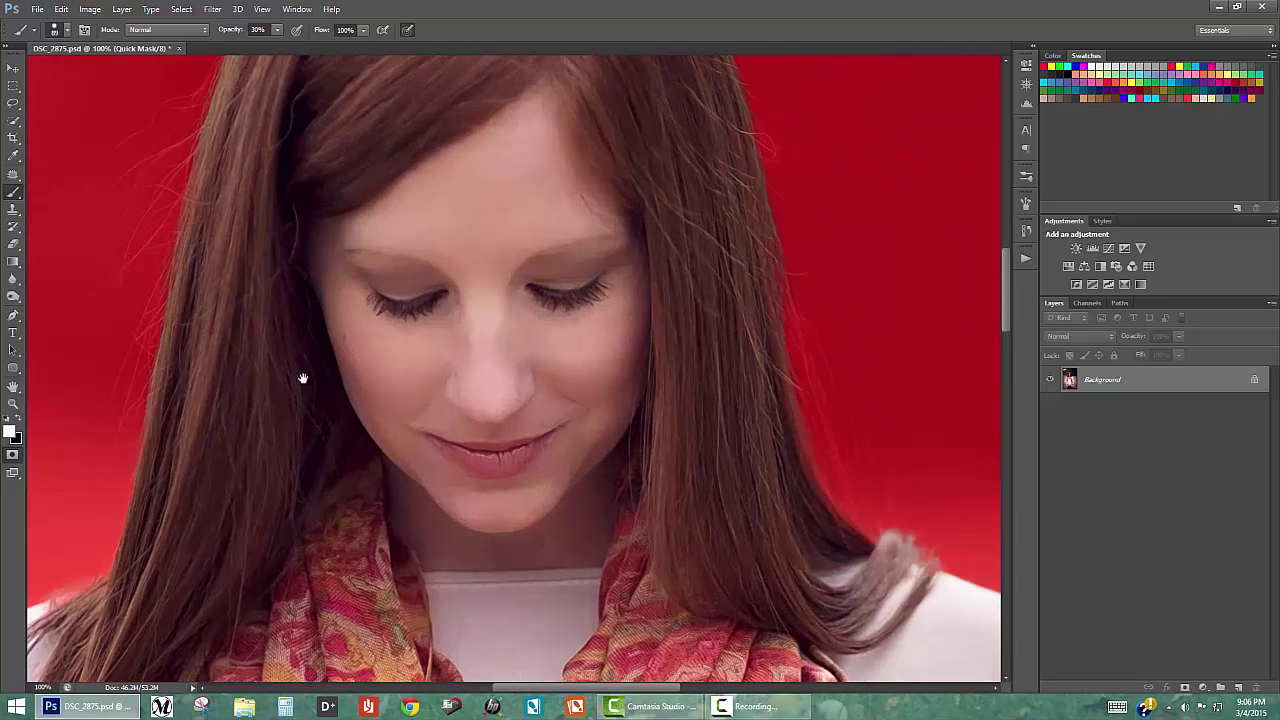
pyautogui.moveTo(303, 378); pyautogui.dragTo(490, 172)
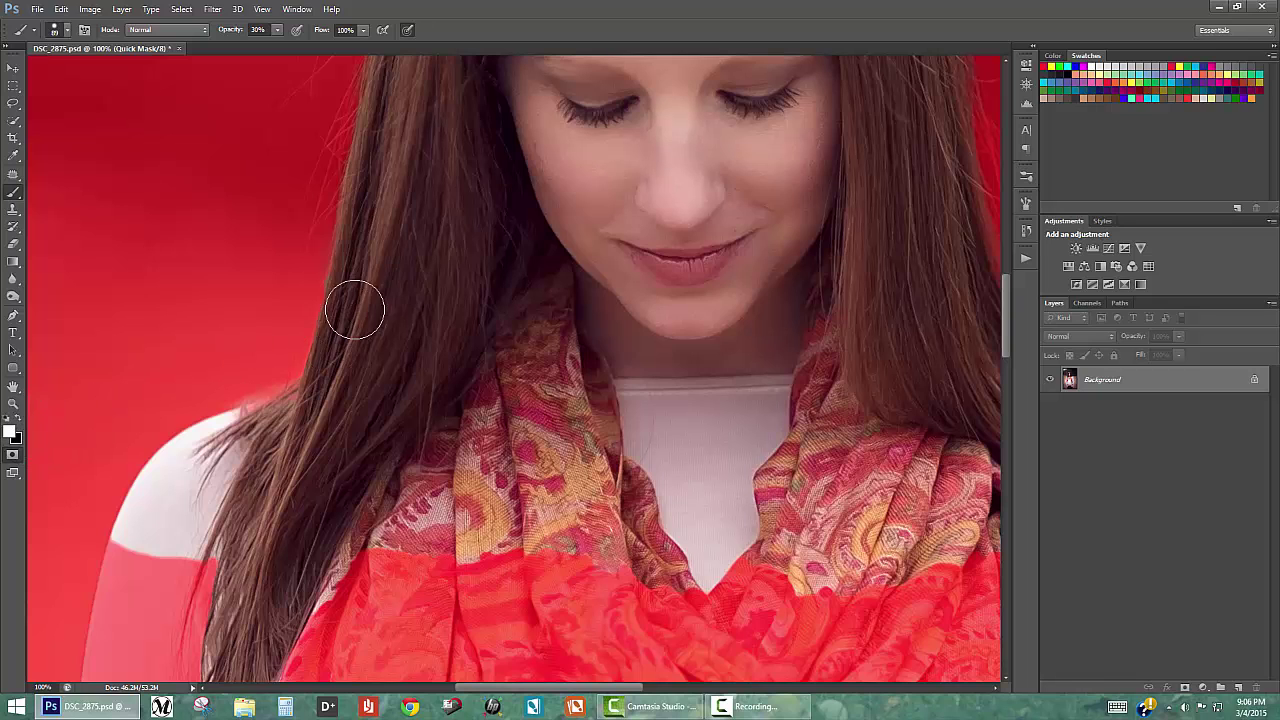
pyautogui.moveTo(385, 299); pyautogui.dragTo(369, 371)
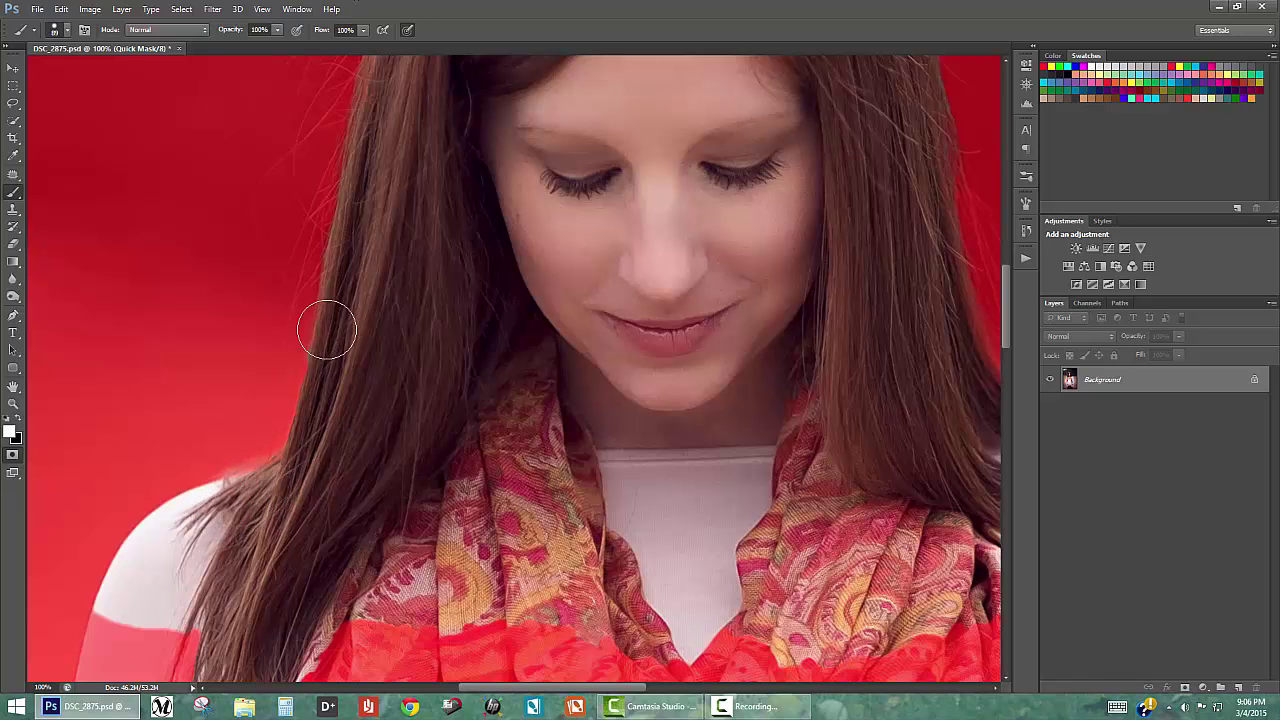
pyautogui.moveTo(330, 380); pyautogui.dragTo(368, 470)
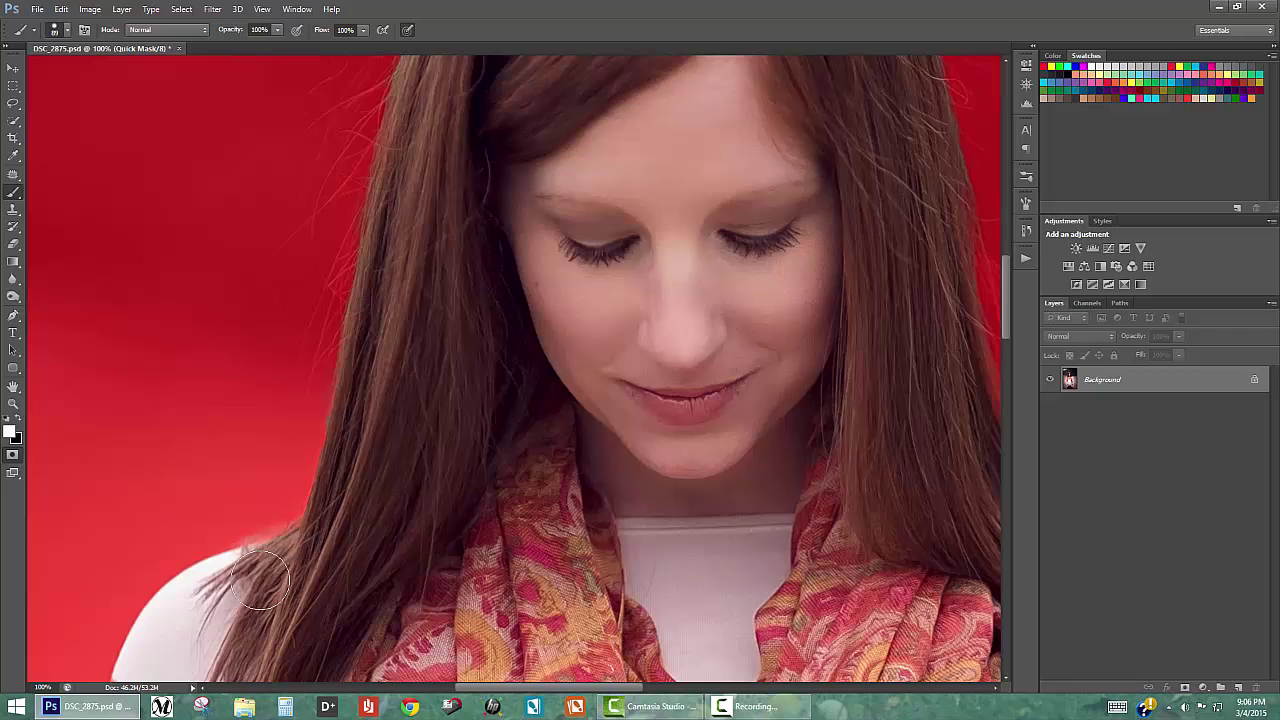
pyautogui.rightClick(440, 468)
pyautogui.press('Return')
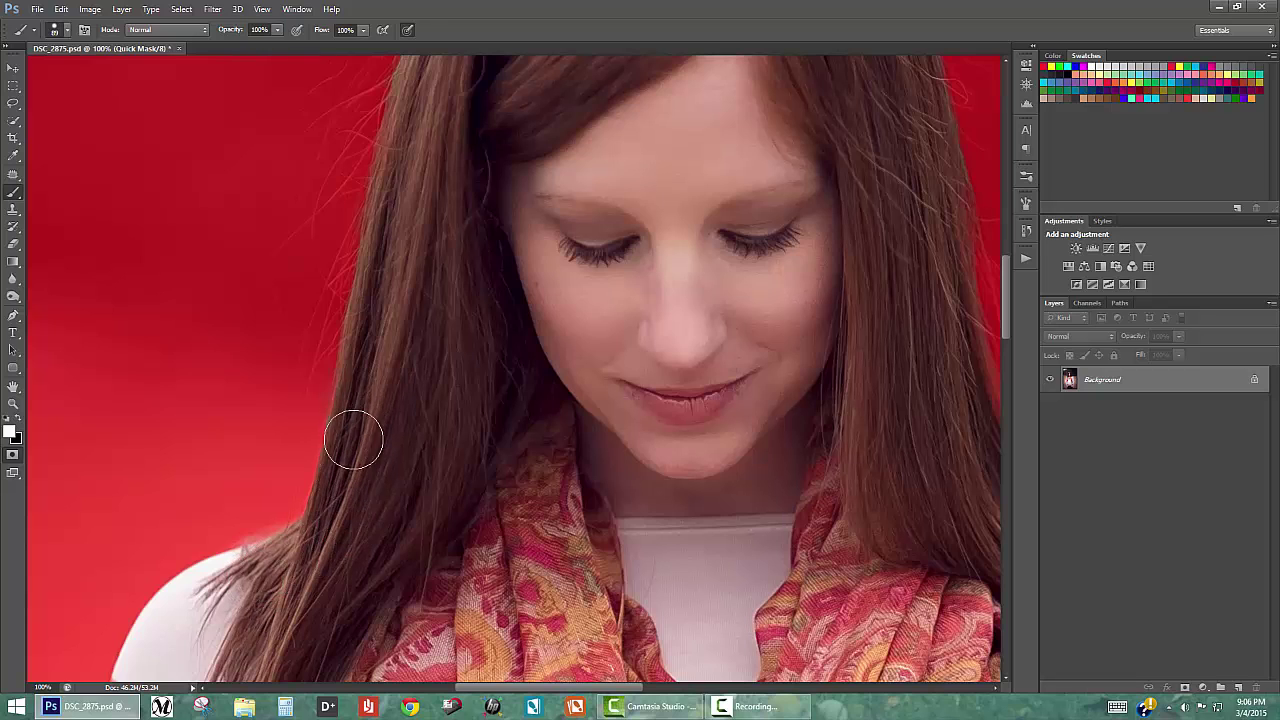
pyautogui.press('space')
pyautogui.moveTo(428, 368); pyautogui.dragTo(426, 414)
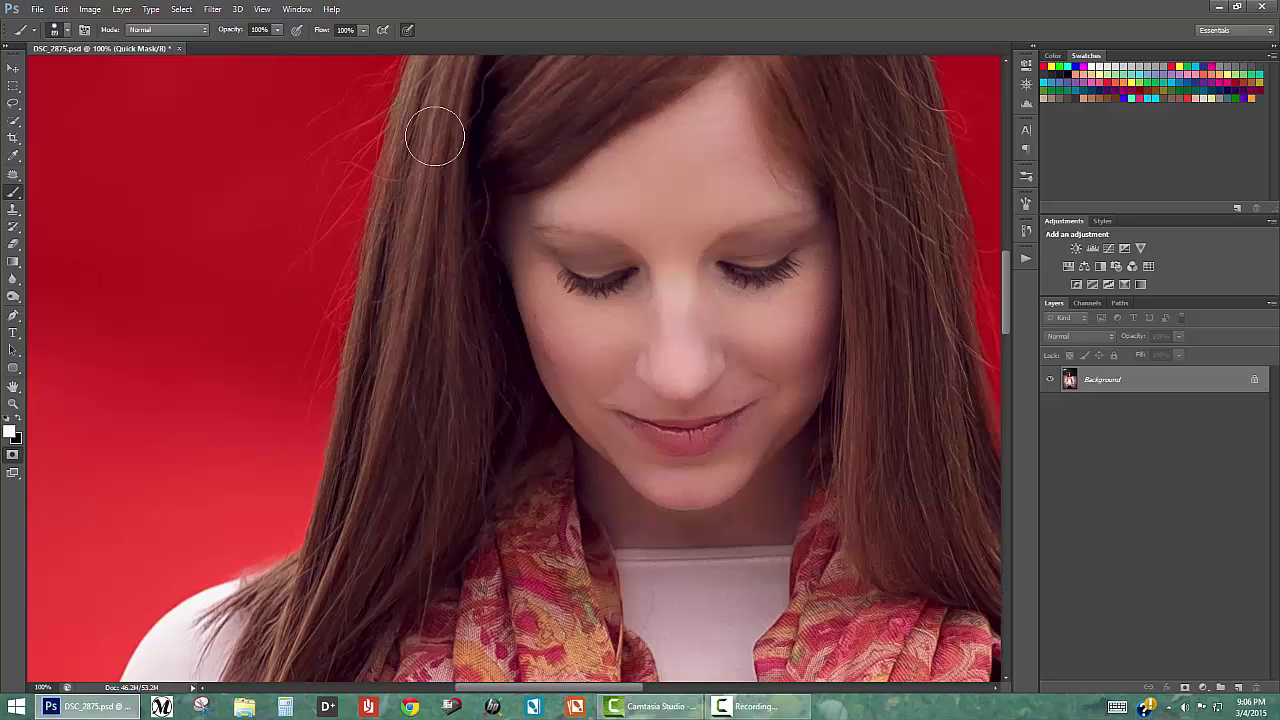
# Turn off pen pressure control of brush size and paint the same hair edge white from the shoulder up to the crown
pyautogui.click(409, 32)
pyautogui.click(410, 30)
pyautogui.moveTo(390, 340); pyautogui.dragTo(411, 257)
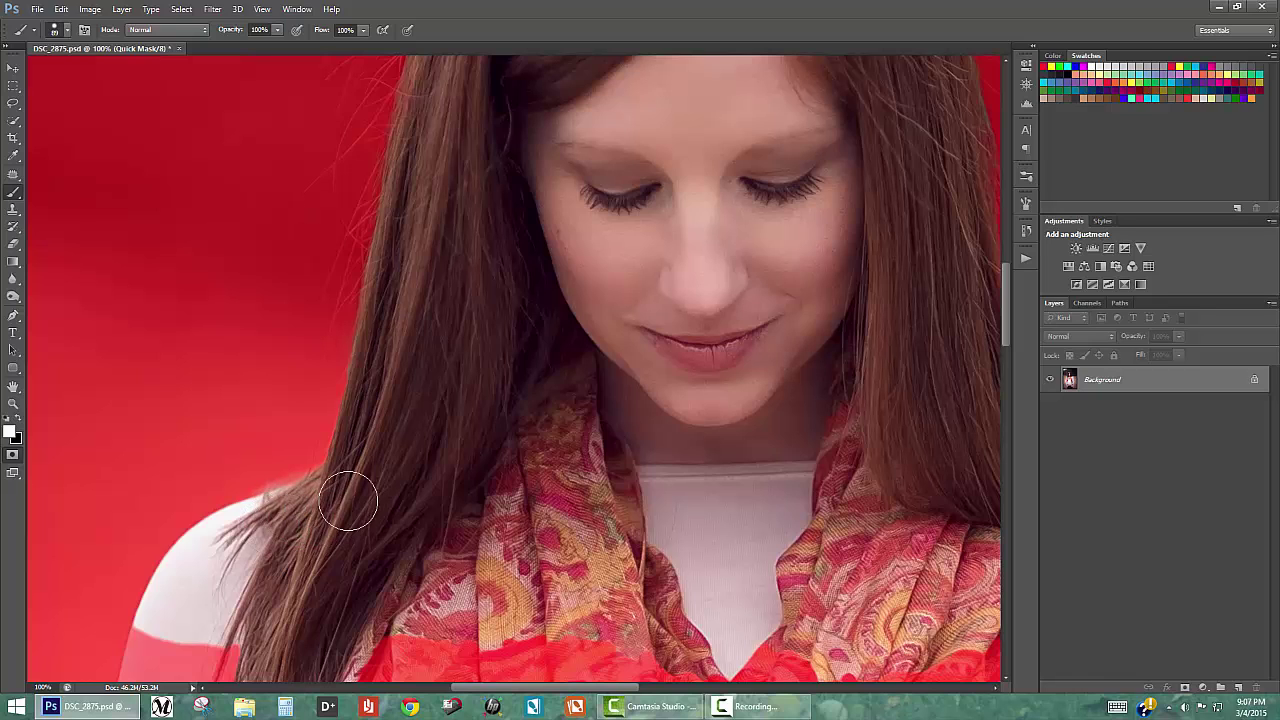
pyautogui.moveTo(449, 214); pyautogui.dragTo(438, 356)
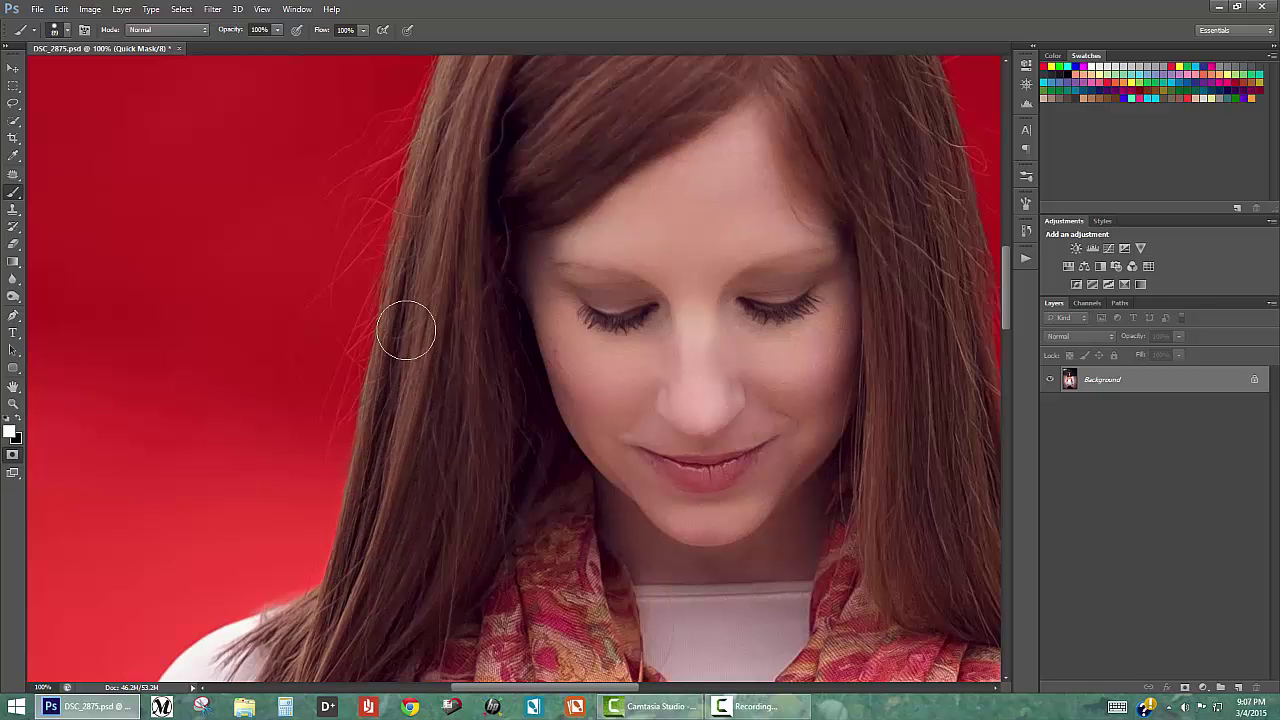
pyautogui.moveTo(485, 316); pyautogui.dragTo(455, 425)
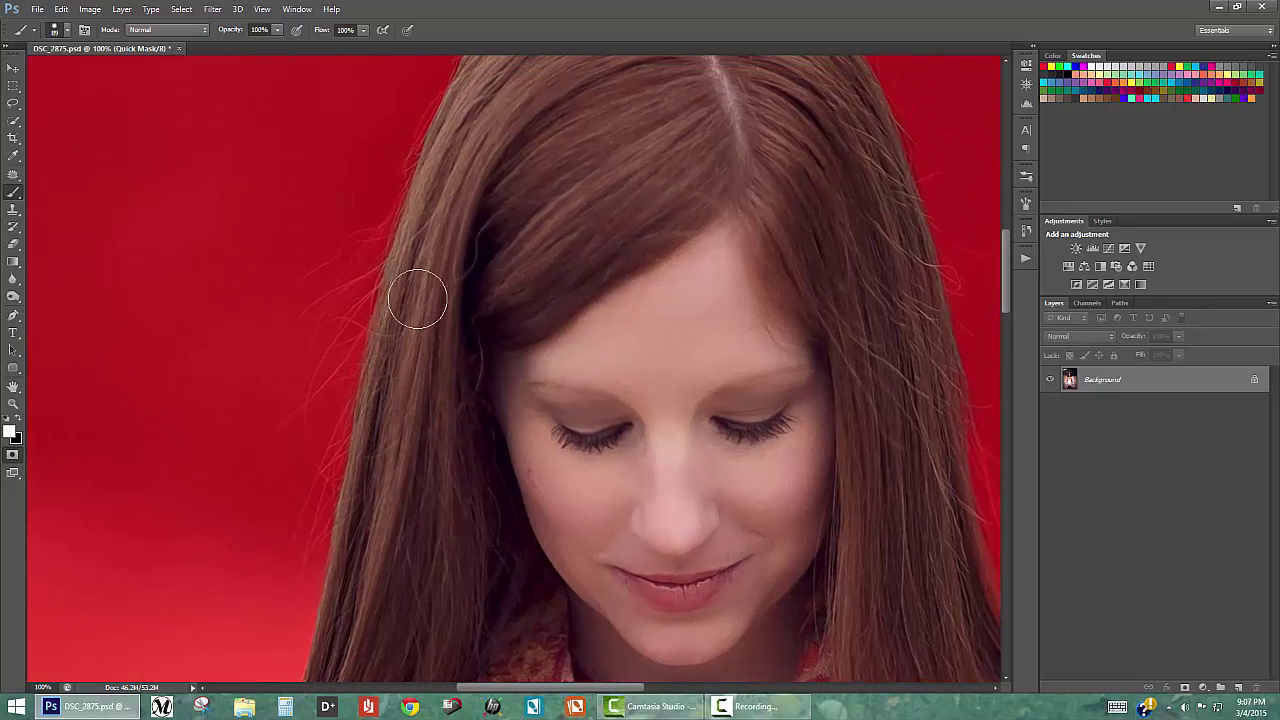
pyautogui.moveTo(434, 260); pyautogui.dragTo(393, 447)
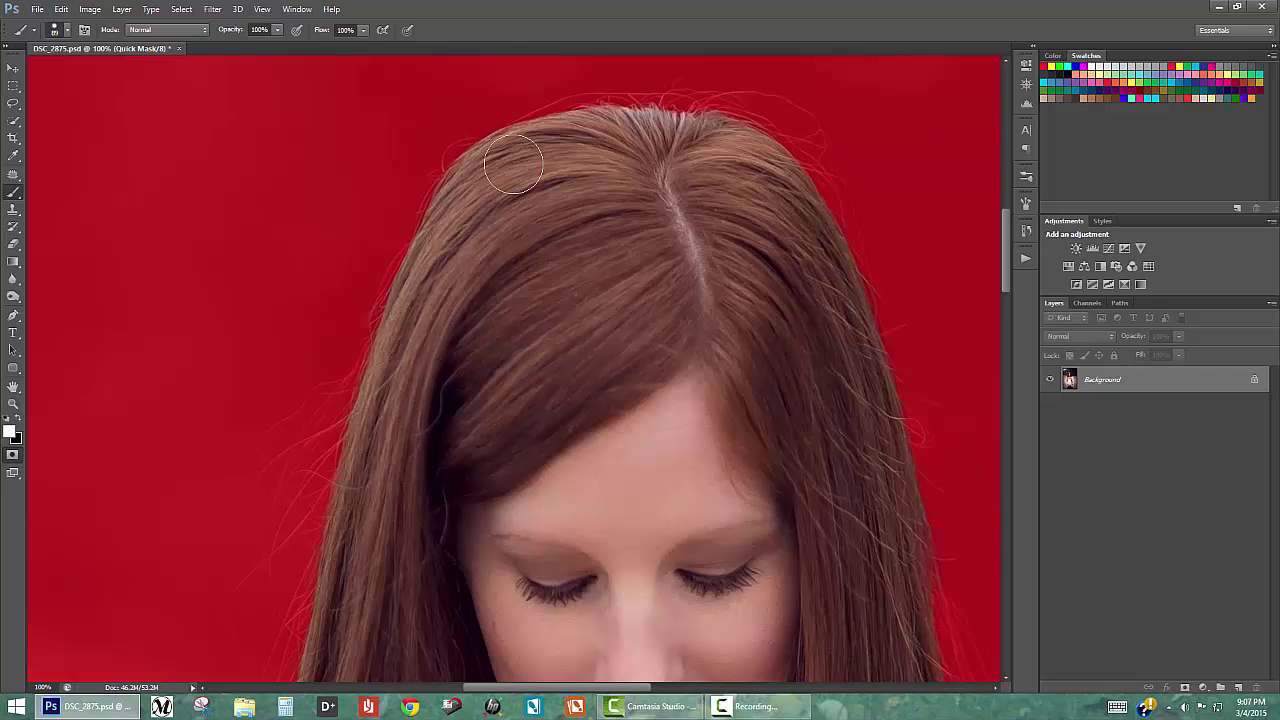
# Paint white on the mask down the opposite hair edge, from the crown to the curled ends on the shoulder
pyautogui.moveTo(526, 282)
pyautogui.mouseDown()
pyautogui.moveTo(297, 197)
pyautogui.moveTo(241, 197)
pyautogui.mouseUp()
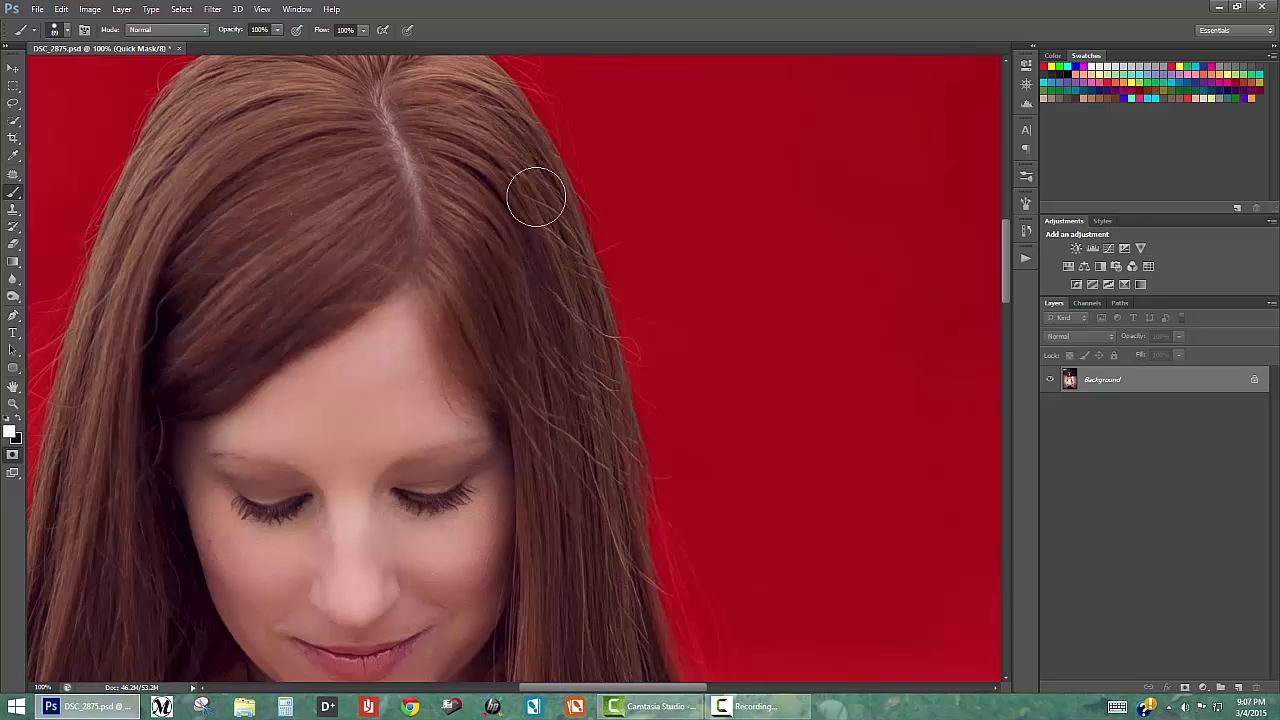
pyautogui.moveTo(563, 337)
pyautogui.mouseDown()
pyautogui.moveTo(457, 226)
pyautogui.moveTo(449, 181)
pyautogui.mouseUp()
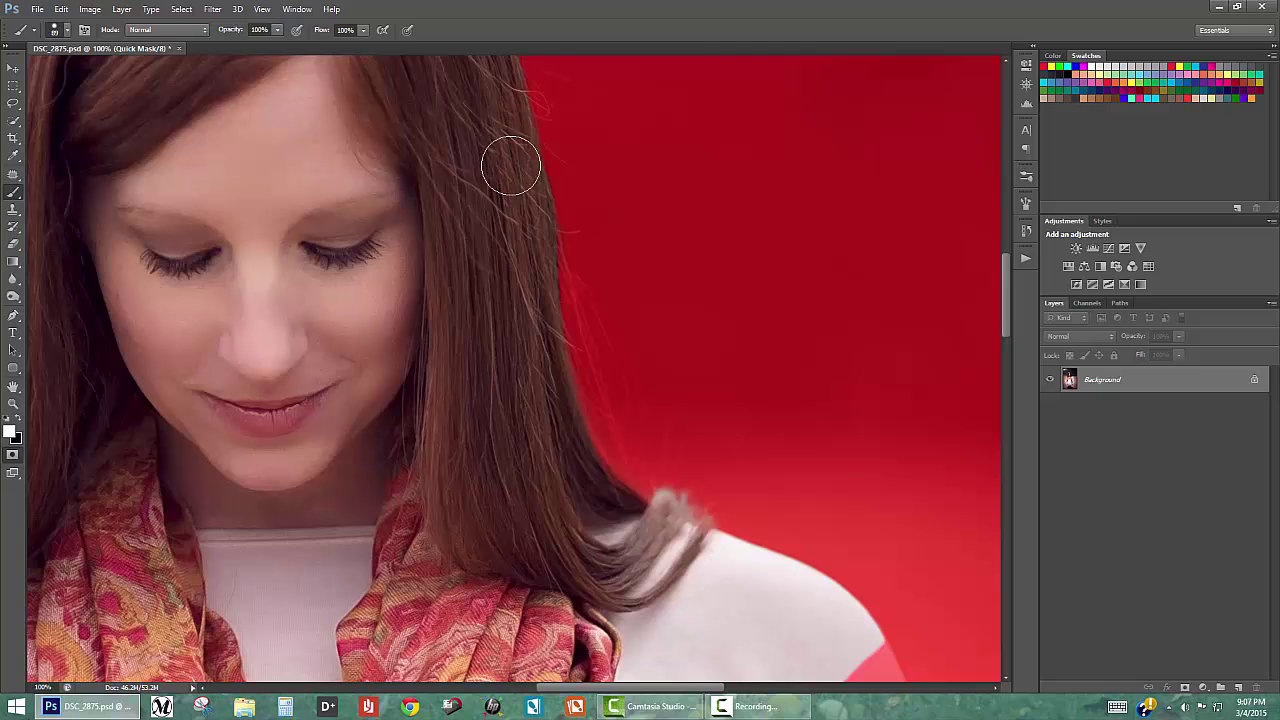
pyautogui.moveTo(531, 251); pyautogui.dragTo(620, 503)
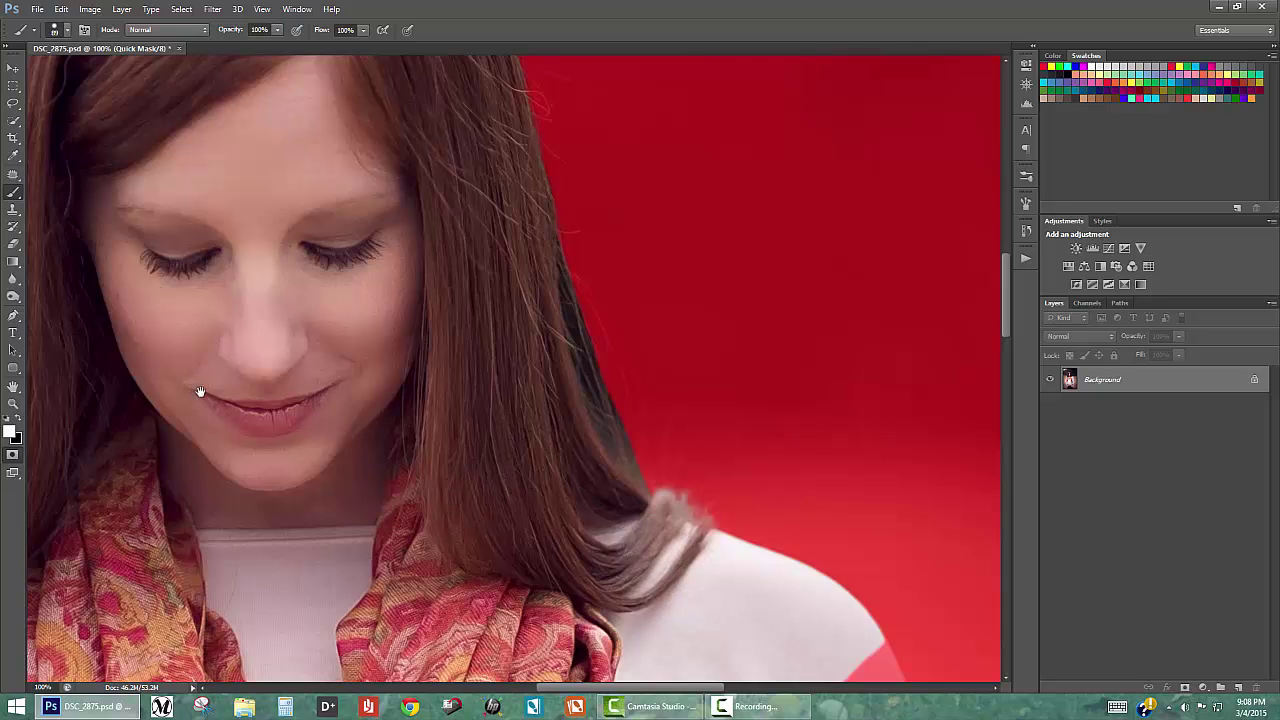
# Switch the painting color to black and clean up the mask beside the first hair edge and shoulder
pyautogui.moveTo(360, 462)
pyautogui.mouseDown()
pyautogui.moveTo(623, 443)
pyautogui.moveTo(657, 243)
pyautogui.mouseUp()
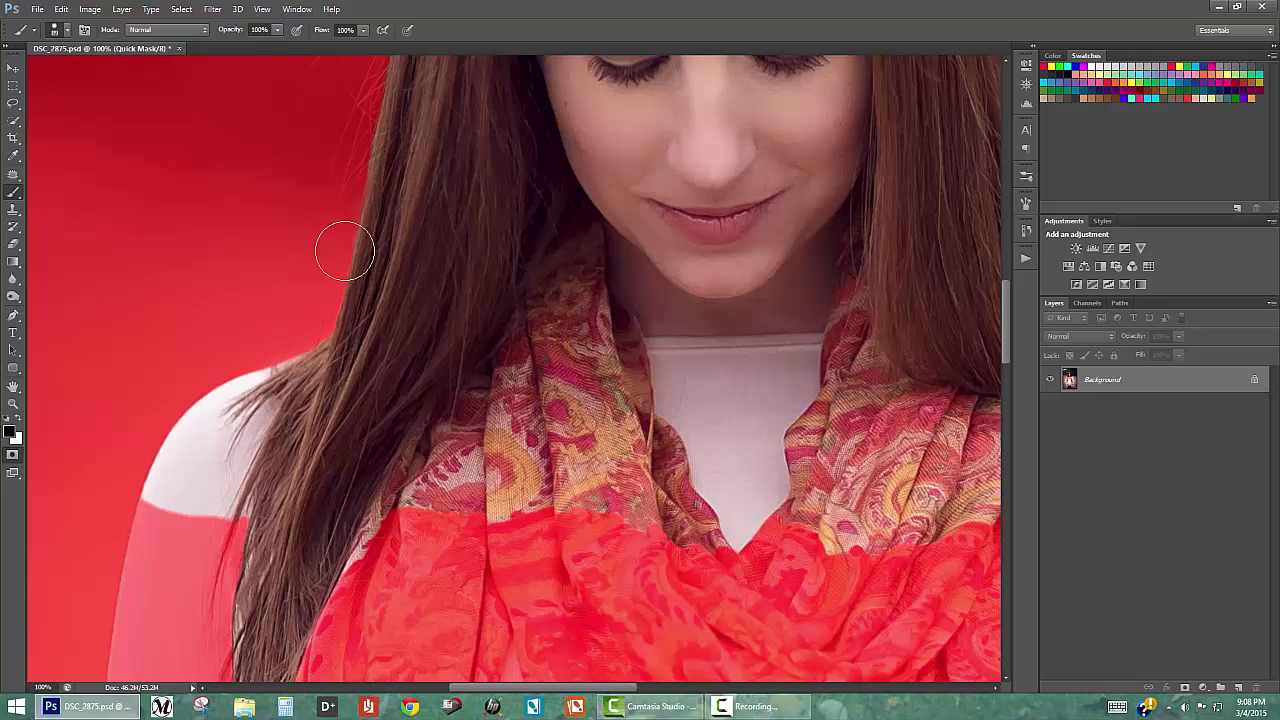
pyautogui.scroll(4, 330, 410)
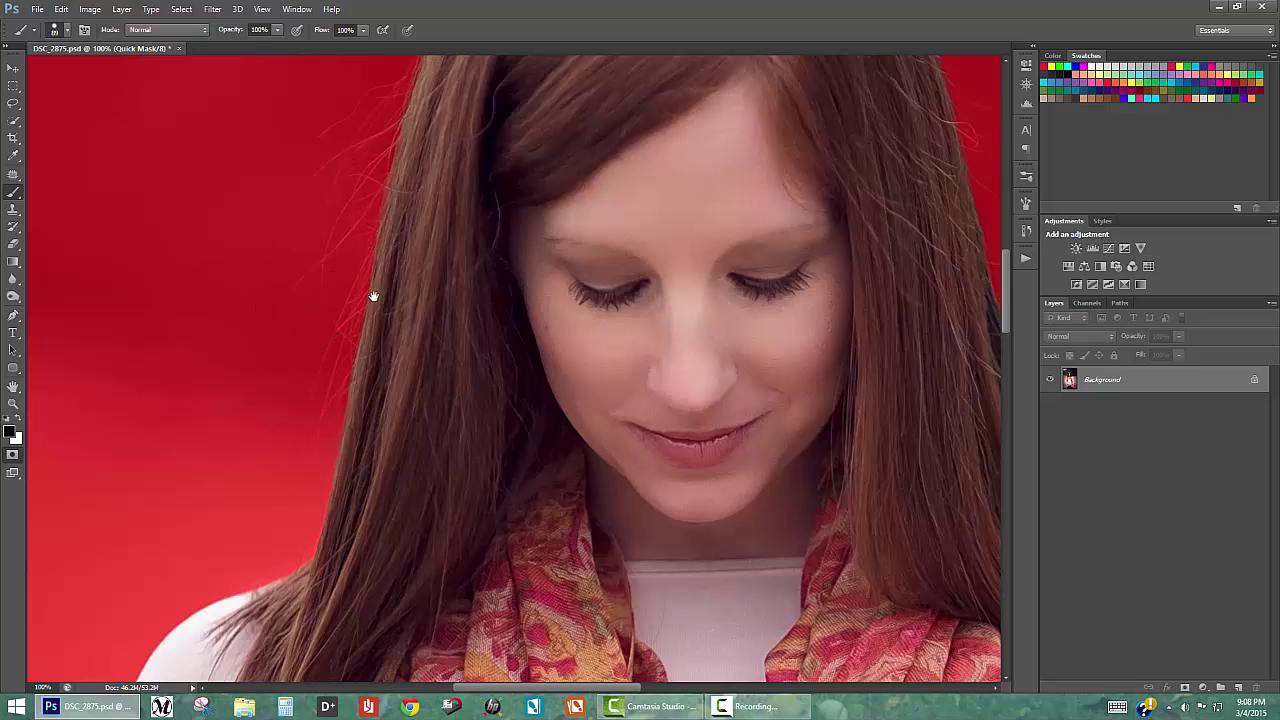
pyautogui.moveTo(373, 296); pyautogui.dragTo(371, 349)
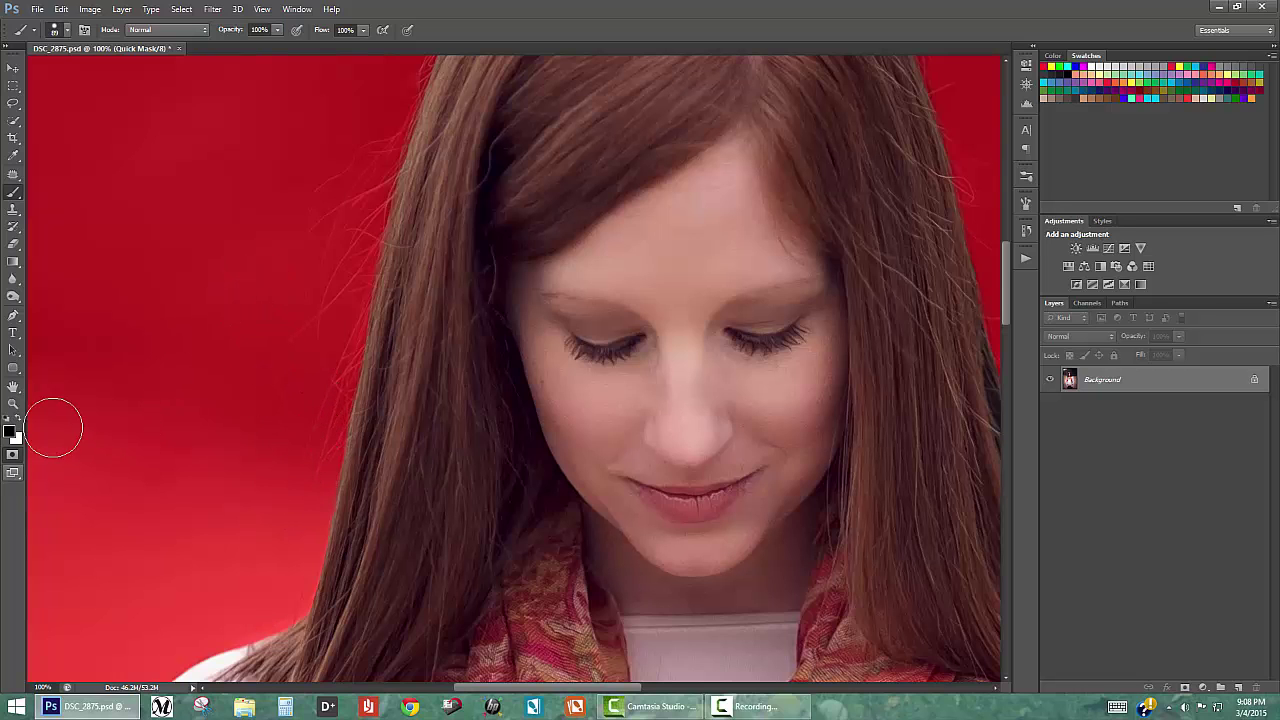
# Check and touch up the mask along the first hair edge up to the crown, switching between black and white
pyautogui.moveTo(240, 356); pyautogui.dragTo(149, 491)
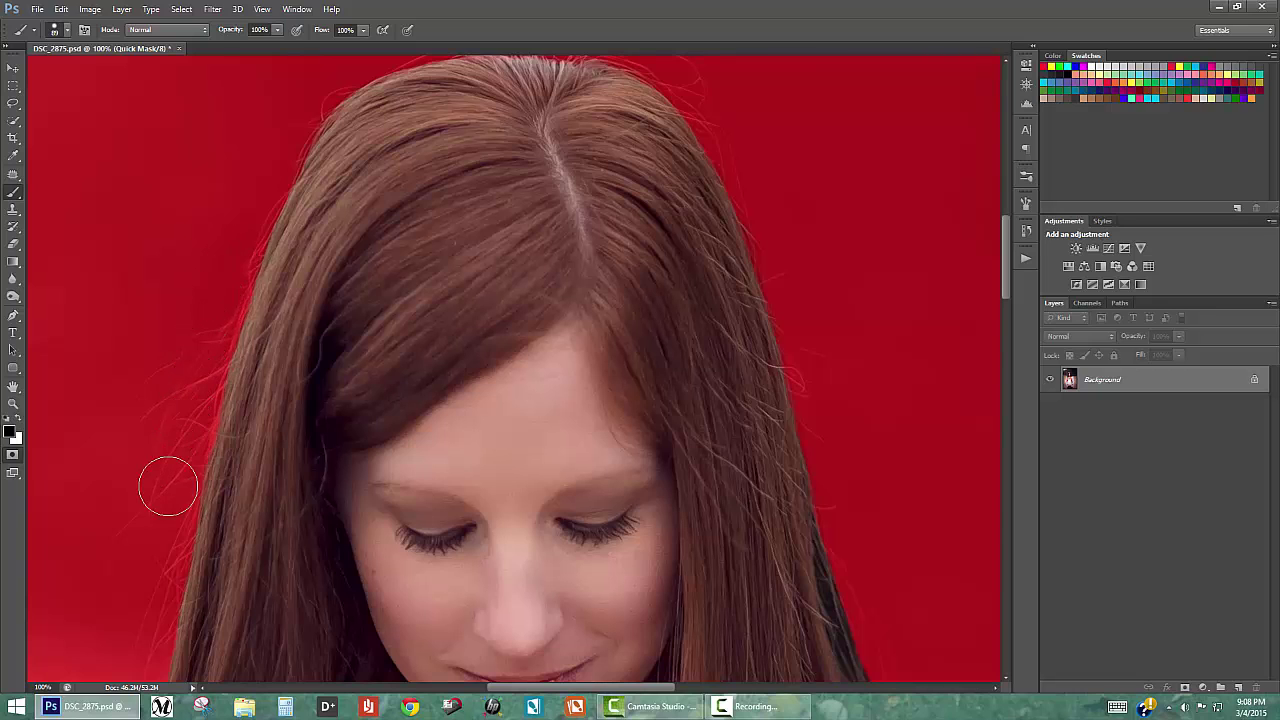
pyautogui.moveTo(146, 373)
pyautogui.mouseDown()
pyautogui.moveTo(103, 597)
pyautogui.moveTo(91, 543)
pyautogui.mouseUp()
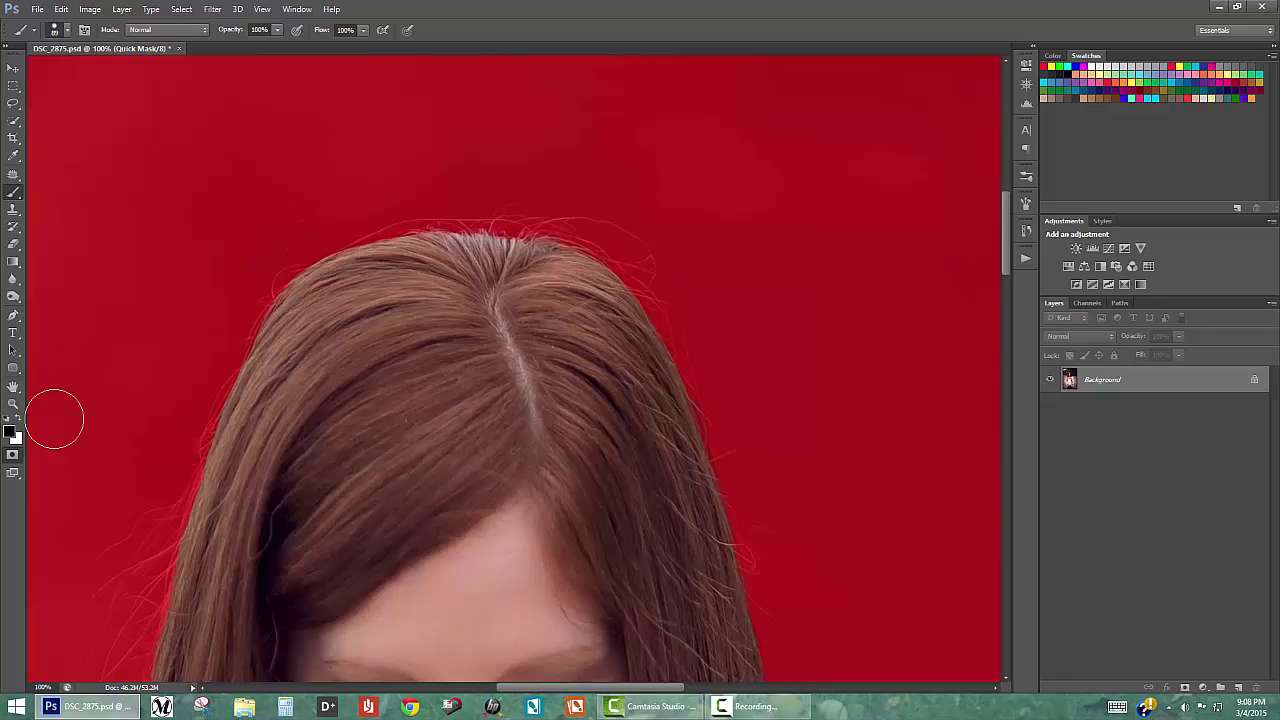
pyautogui.click(20, 419)
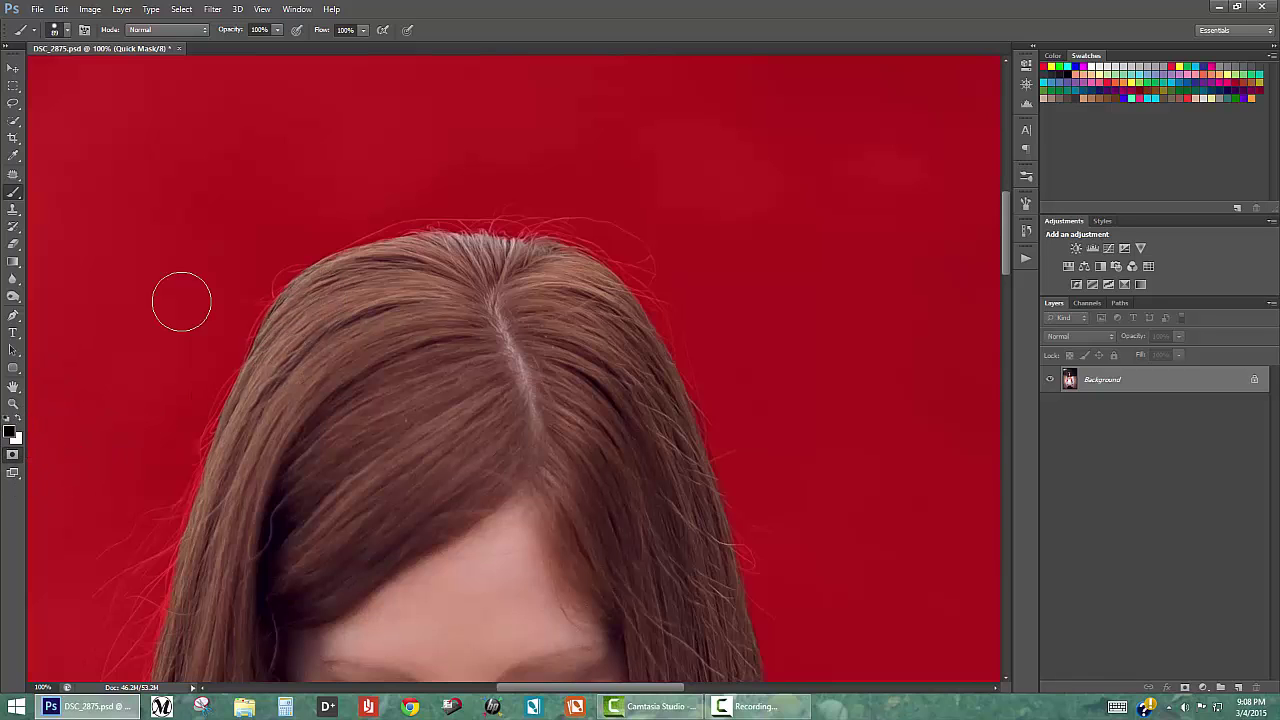
pyautogui.press('x')
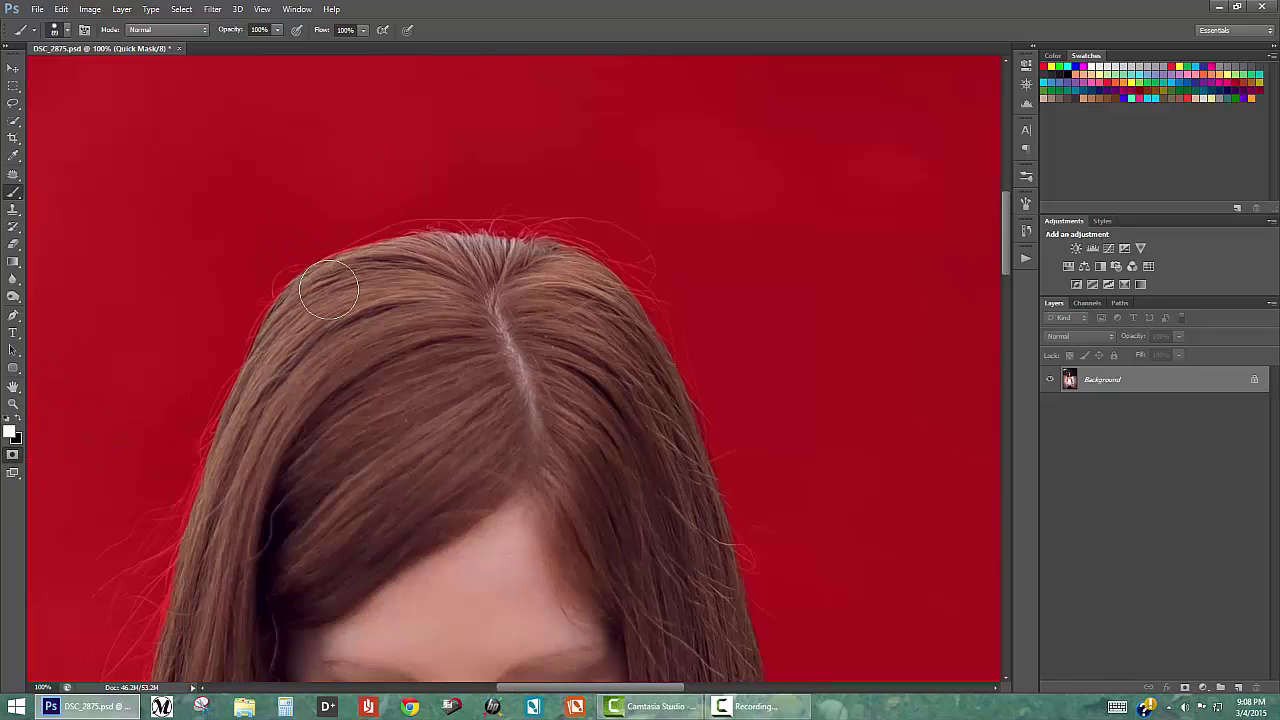
pyautogui.press('x')
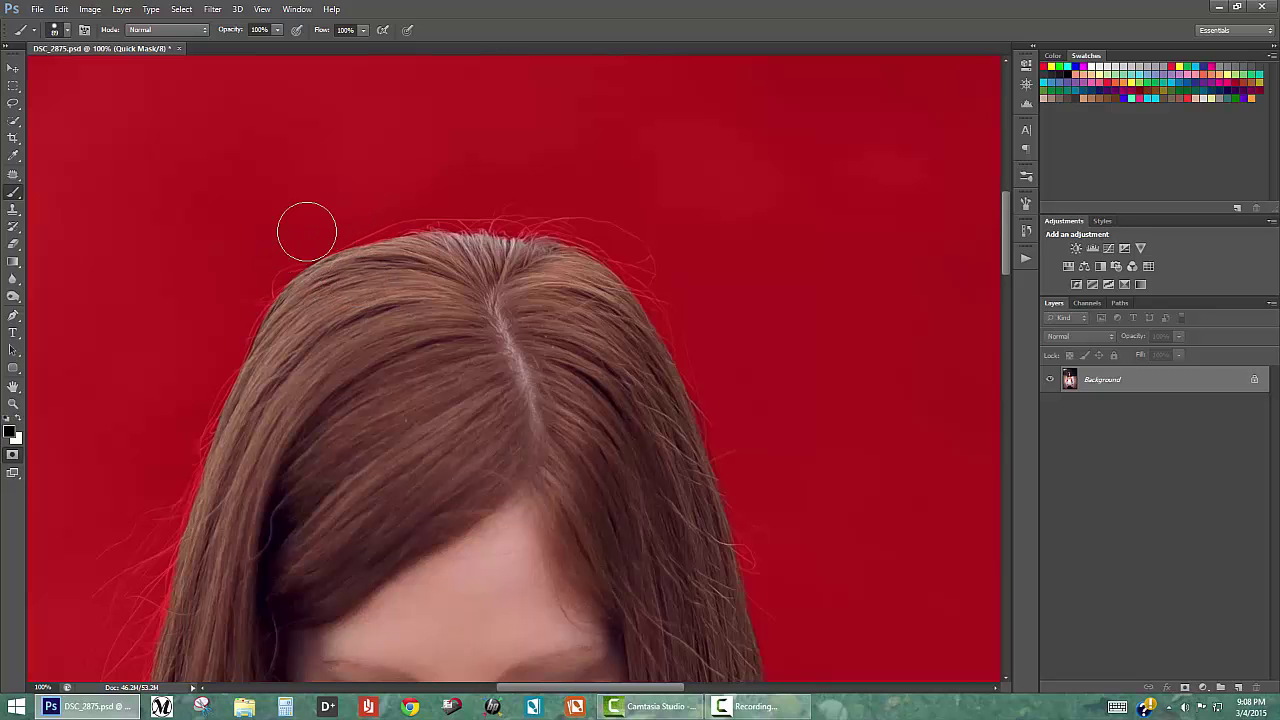
# Touch up the mask from the crown down the opposite hair edge, using white over hair and black over background
pyautogui.moveTo(652, 275); pyautogui.dragTo(517, 245)
pyautogui.press('x')
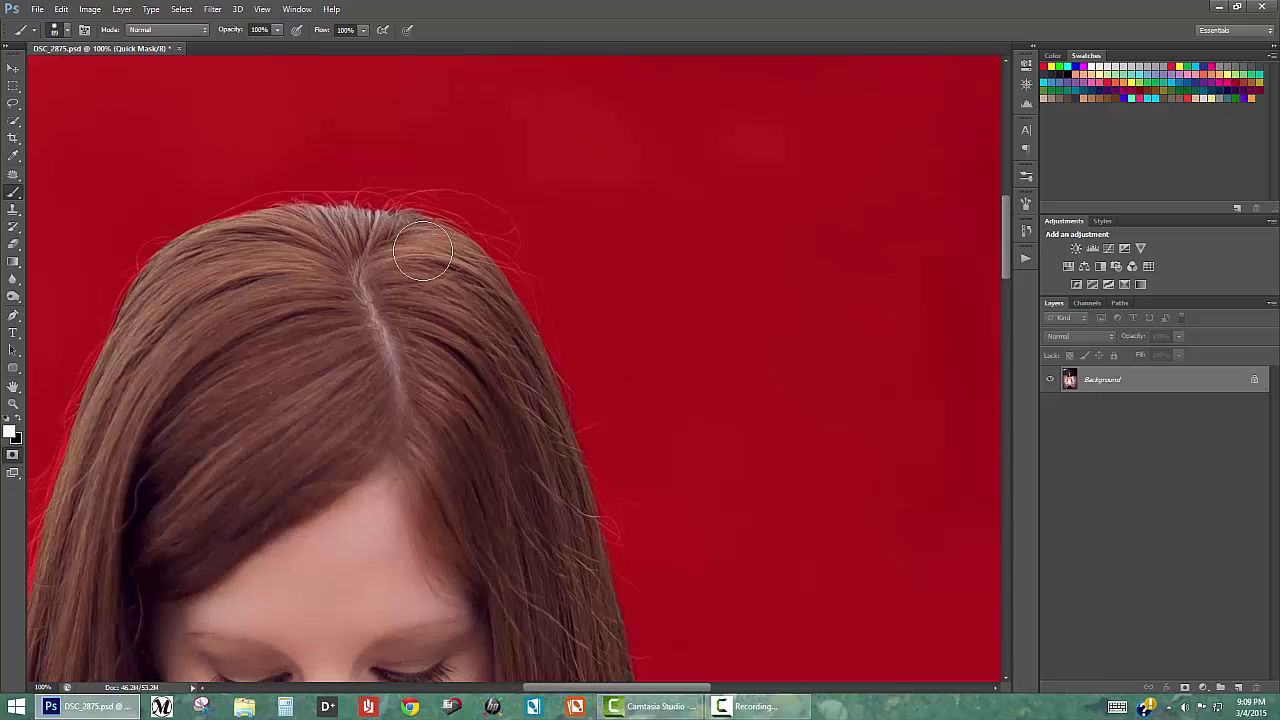
pyautogui.press('x')
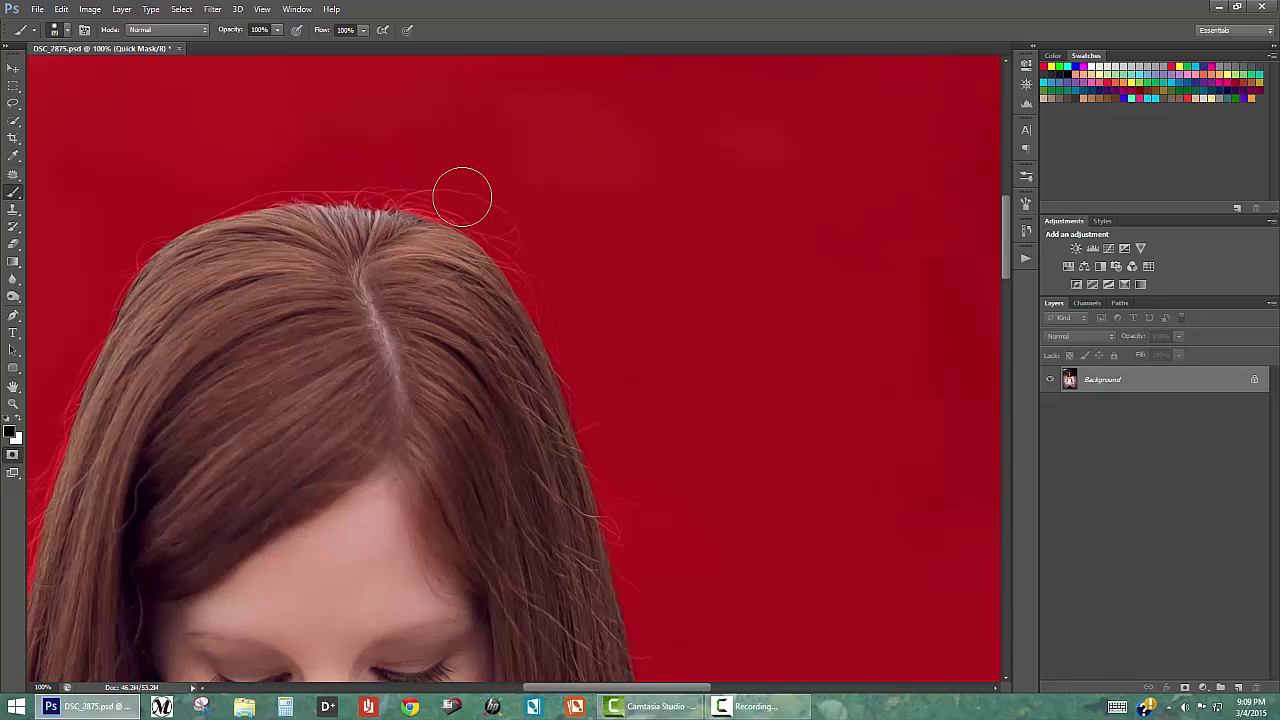
pyautogui.press('x')
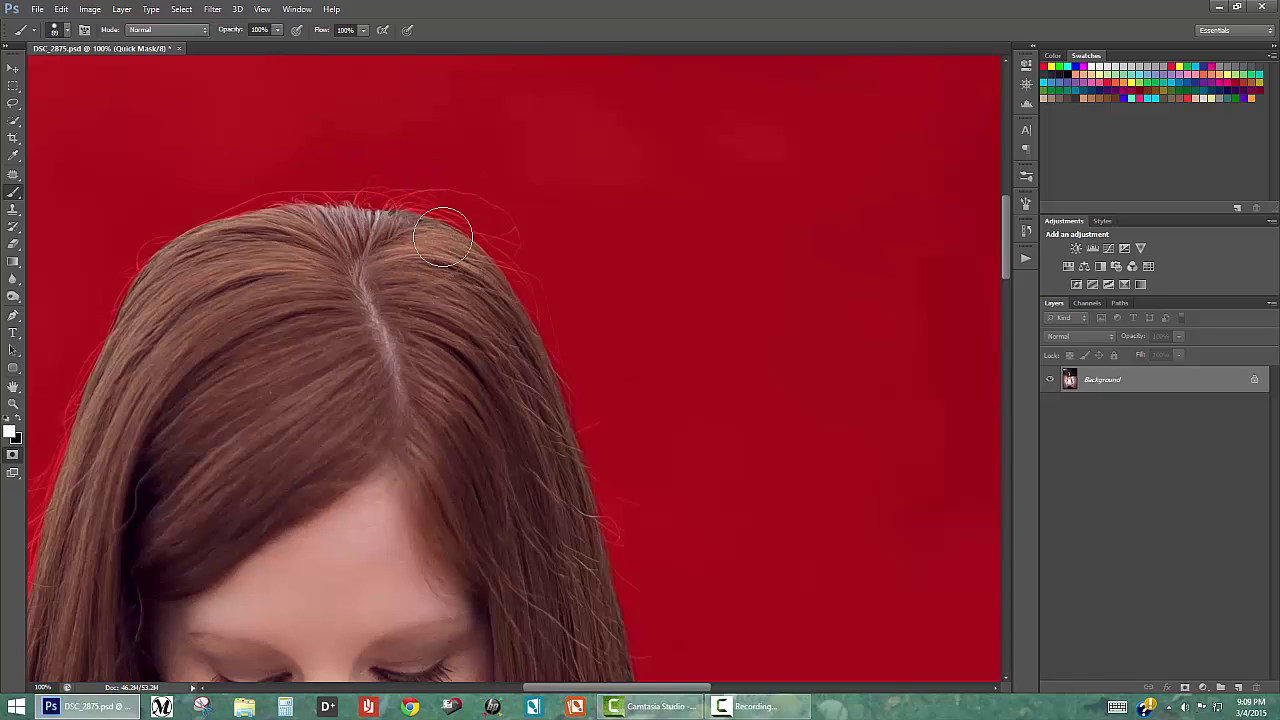
pyautogui.moveTo(546, 277); pyautogui.dragTo(506, 220)
pyautogui.press('x')
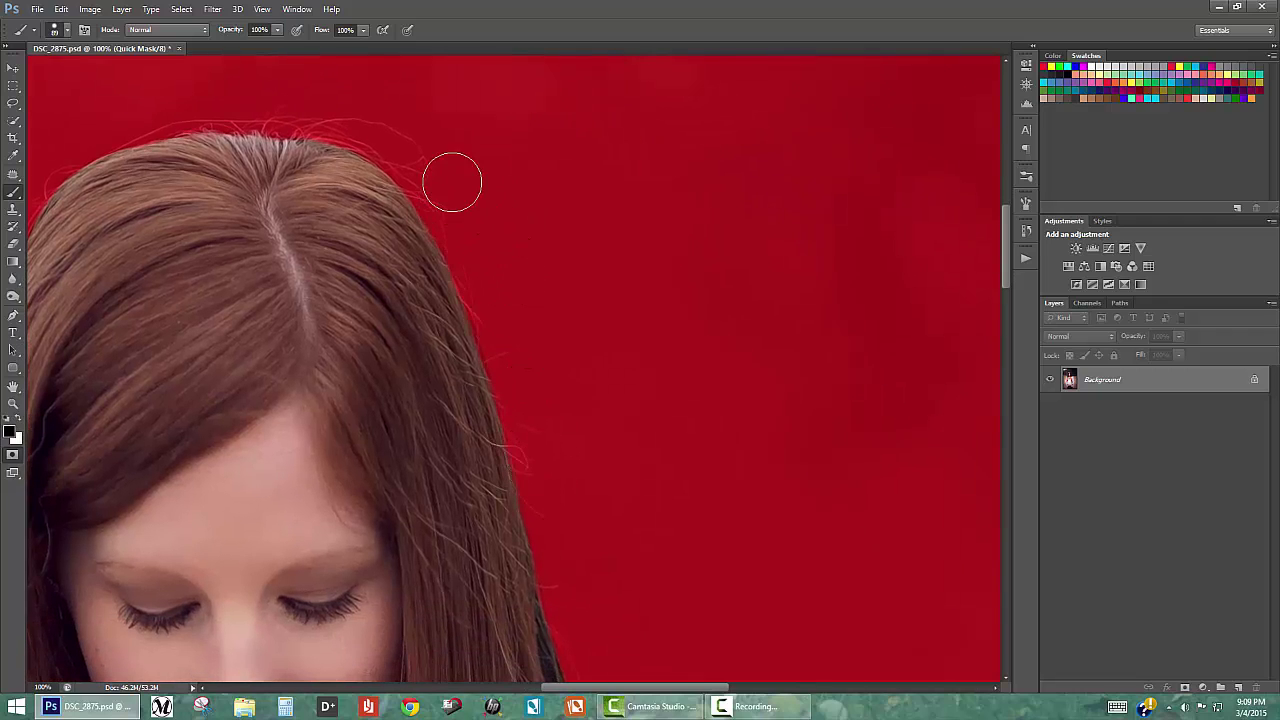
pyautogui.moveTo(546, 306); pyautogui.dragTo(466, 123)
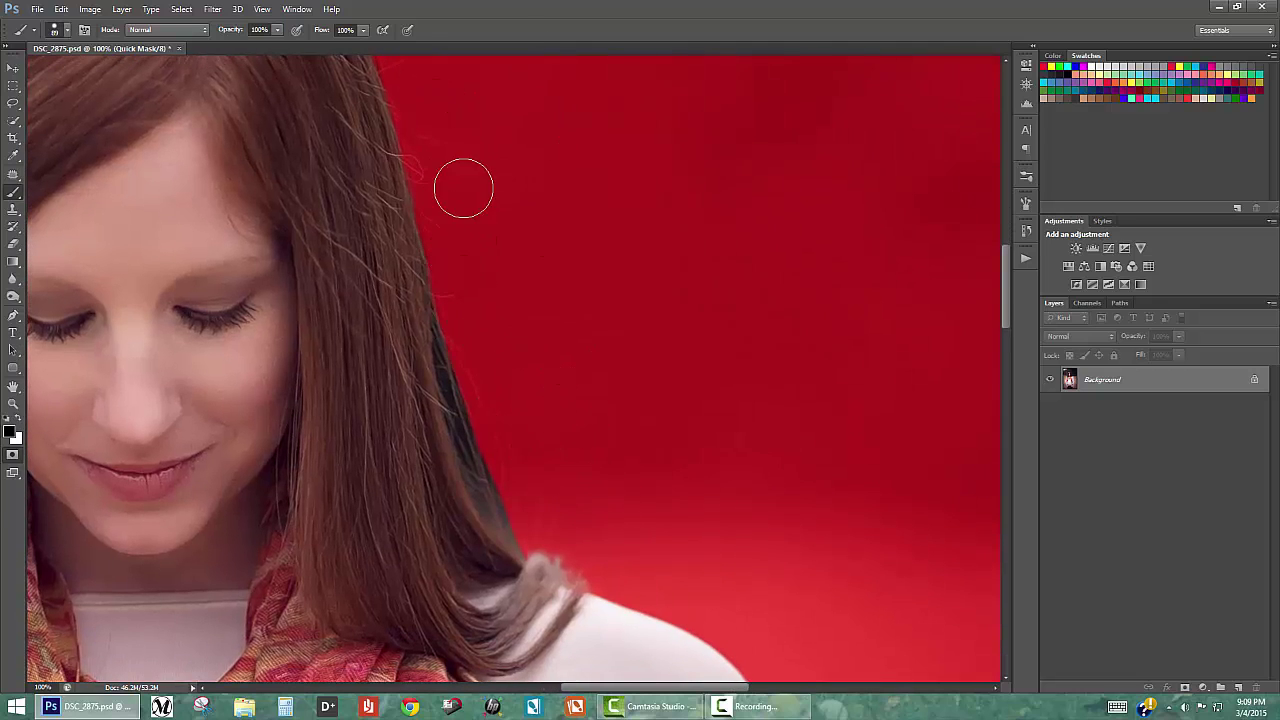
# Leave Quick Mask mode to turn the mask into a selection and switch to the Quick Selection tool
pyautogui.hotkey('ctrl', '0')
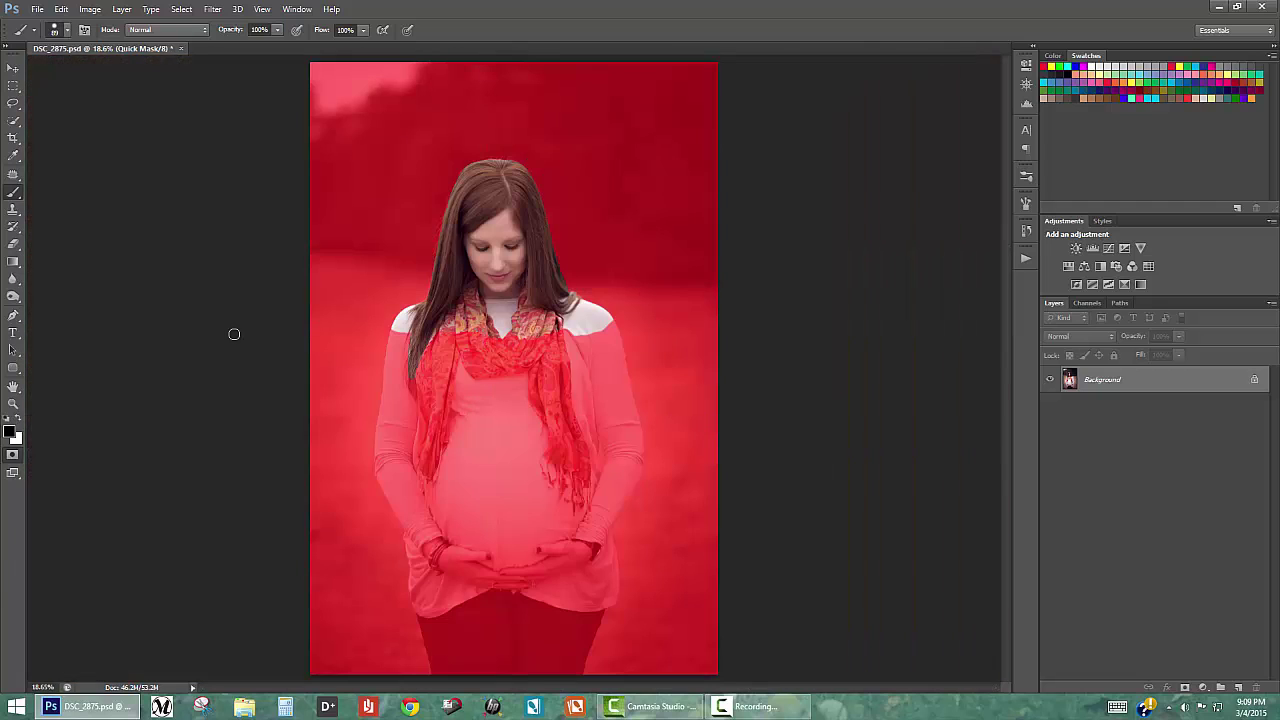
pyautogui.click(13, 455)
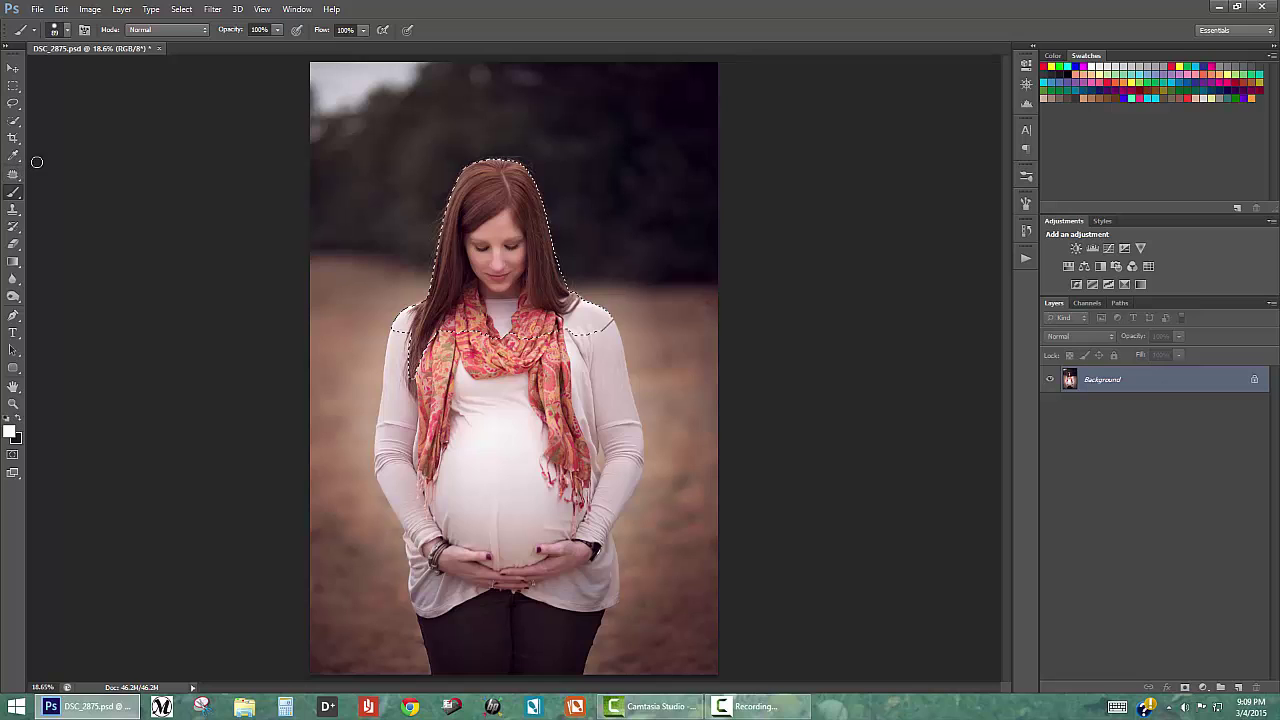
pyautogui.click(12, 124)
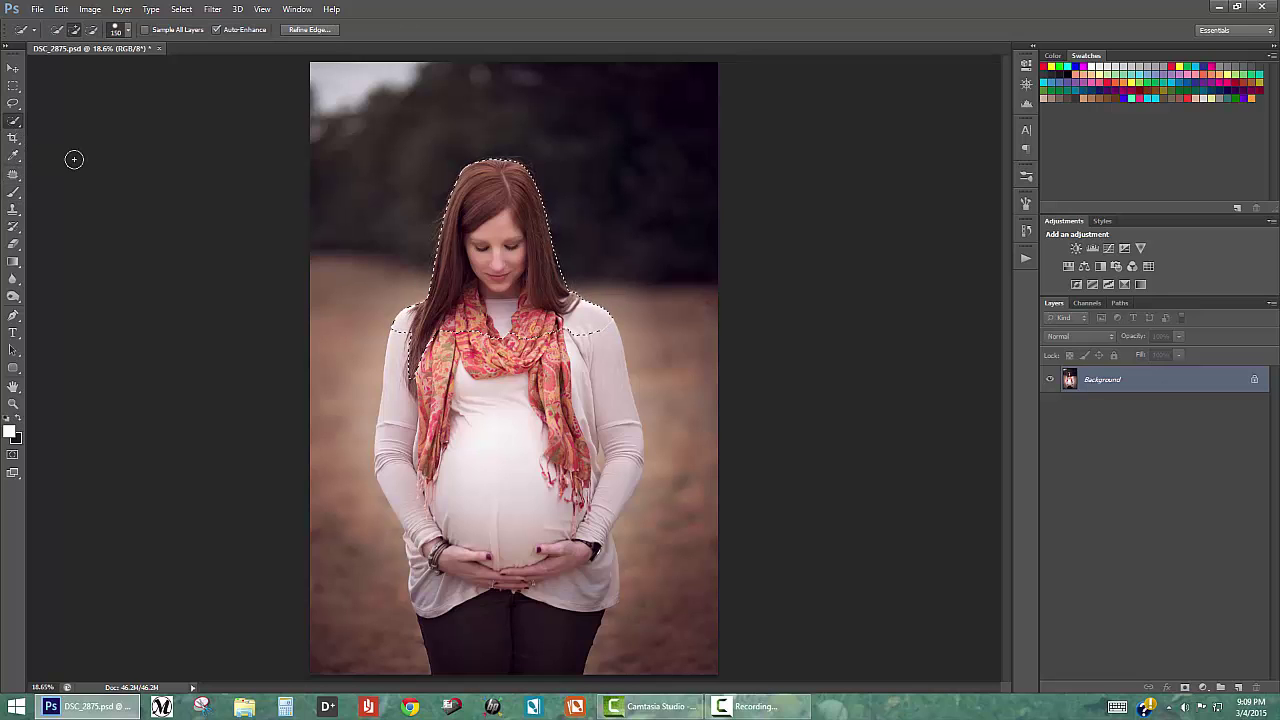
# Try copying the selected head and shoulders to a new layer, inspect it with the background hidden, and undo the copy
pyautogui.rightClick(491, 241)
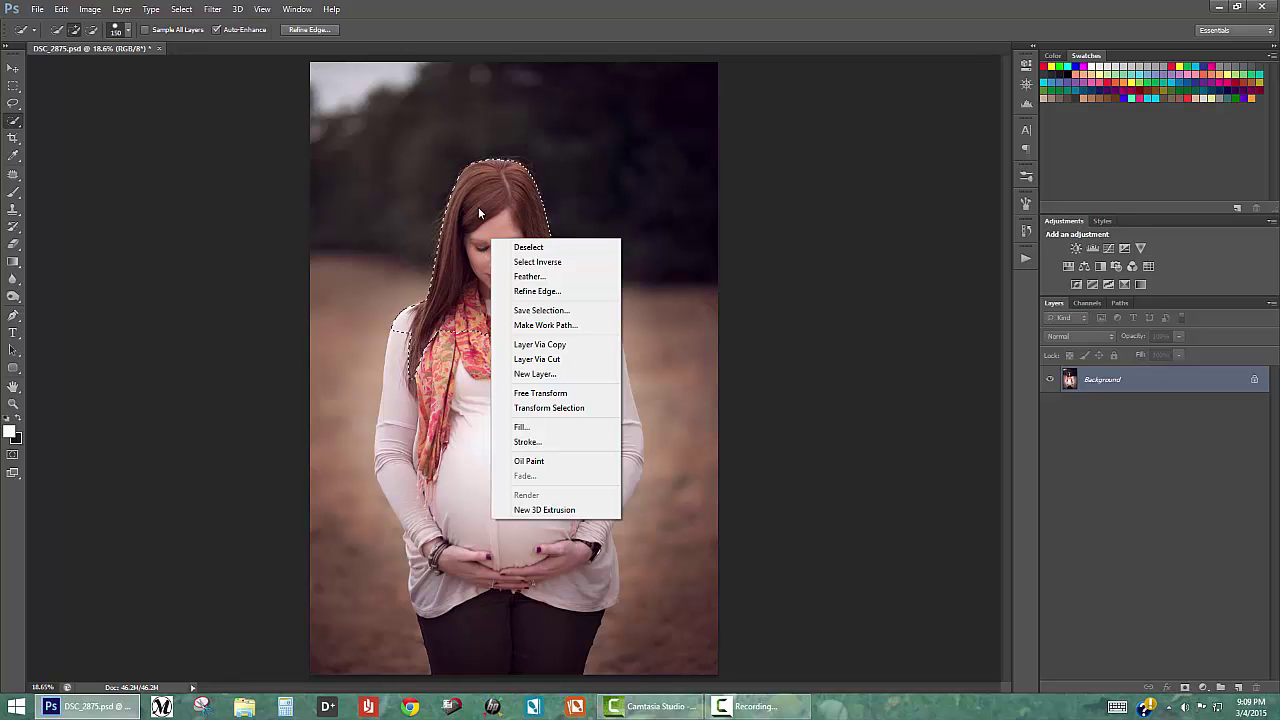
pyautogui.click(571, 345)
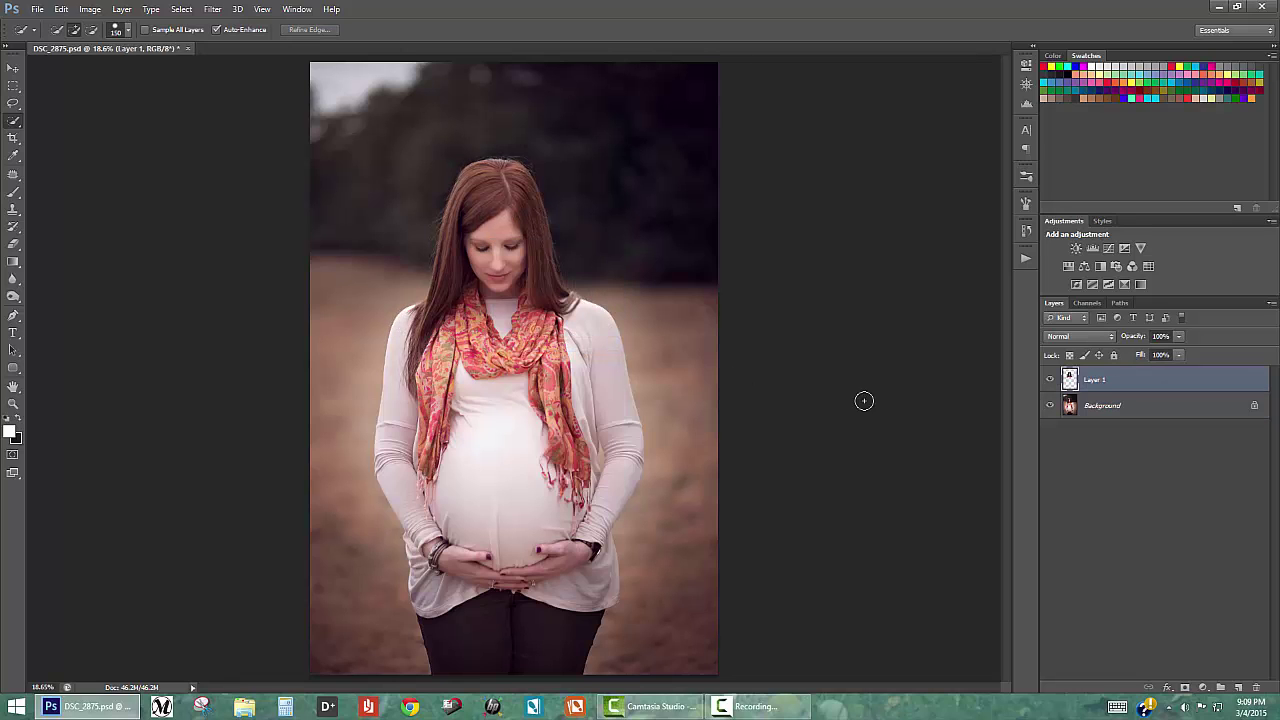
pyautogui.click(1050, 406)
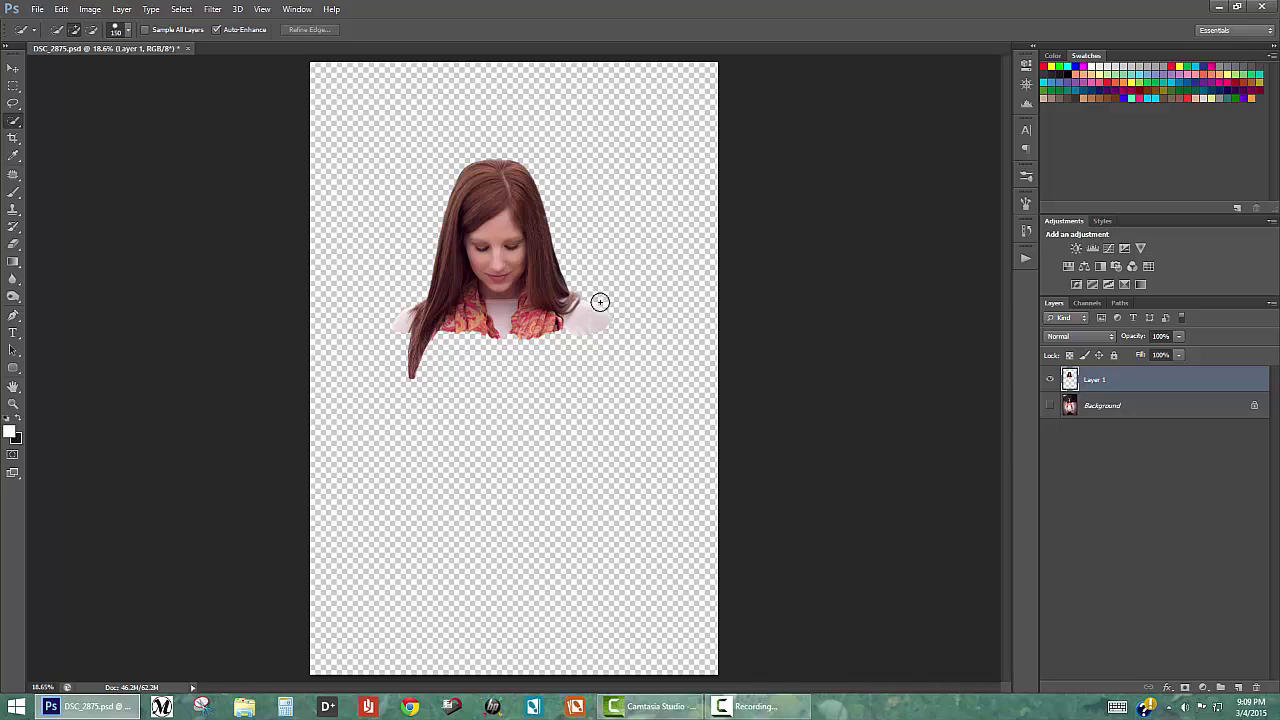
pyautogui.click(1065, 408)
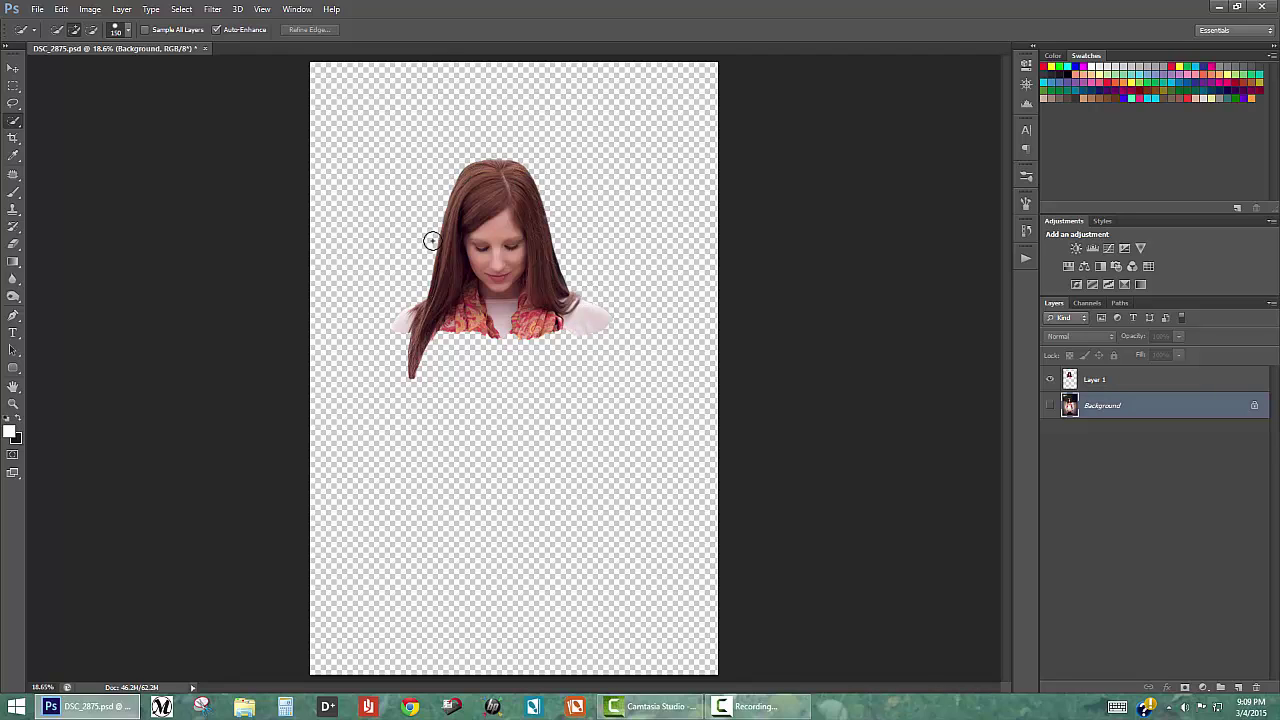
pyautogui.click(1050, 406)
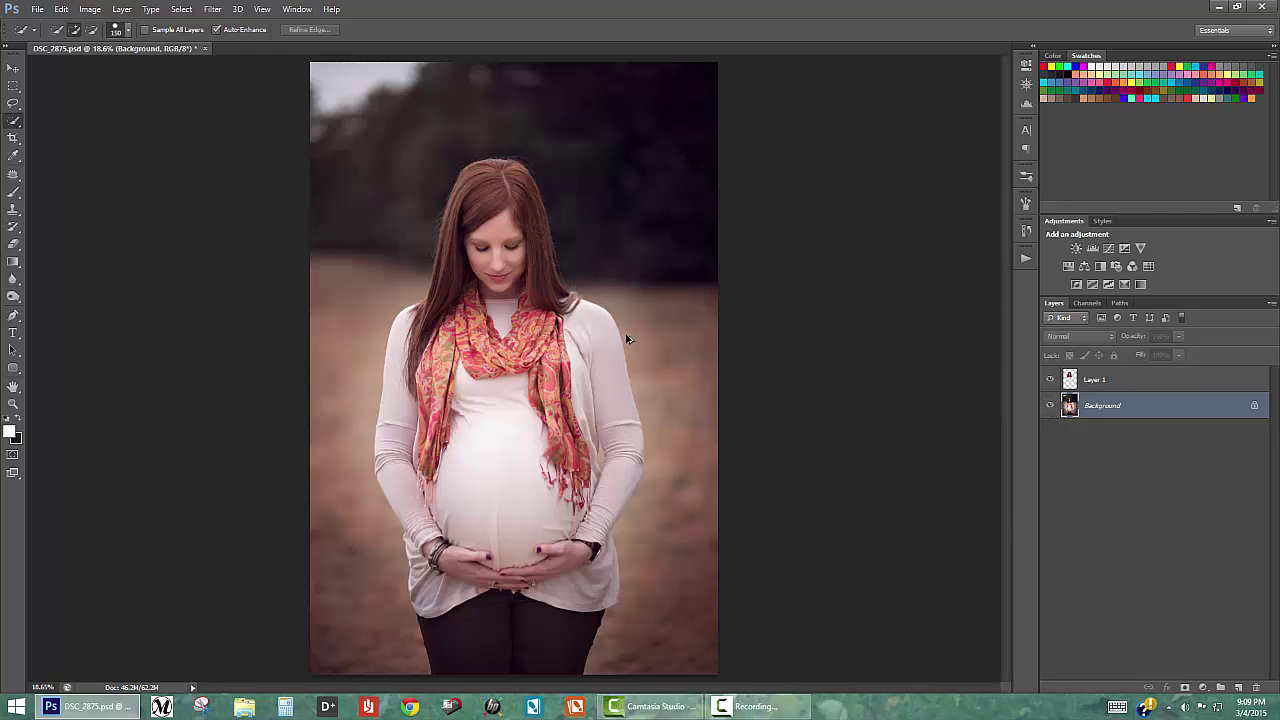
pyautogui.hotkey('ctrl', 'shift', 'e')
pyautogui.moveTo(643, 337)
pyautogui.mouseDown()
pyautogui.moveTo(568, 234)
pyautogui.moveTo(440, 274)
pyautogui.mouseUp()
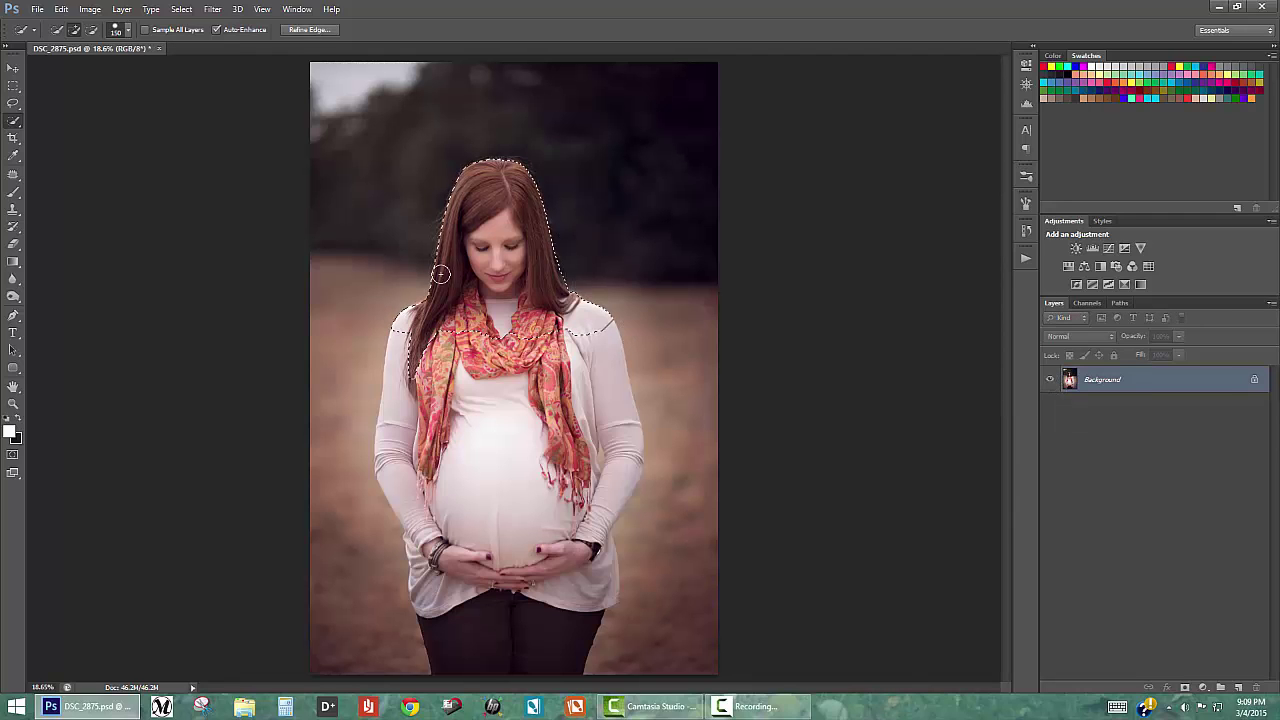
# Invert the selection and enlarge the Clone Stamp brush to 250 px, sampling the background just above the crown
pyautogui.rightClick(493, 257)
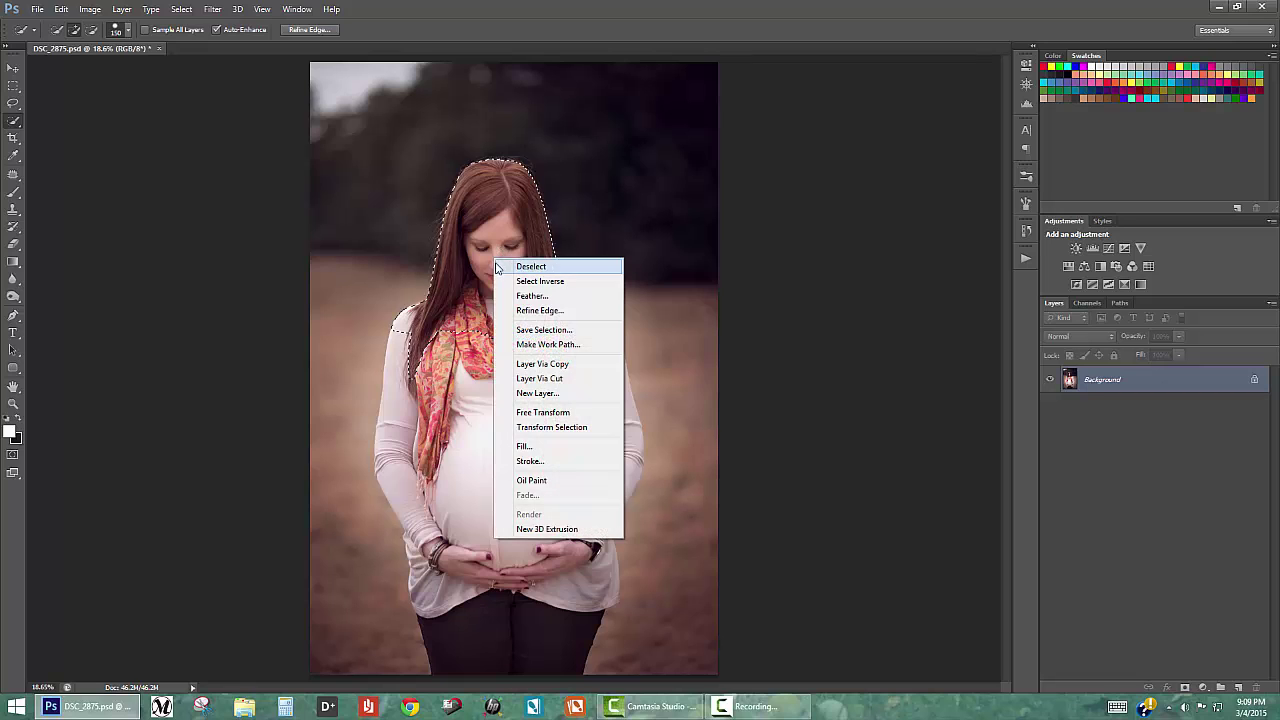
pyautogui.click(579, 283)
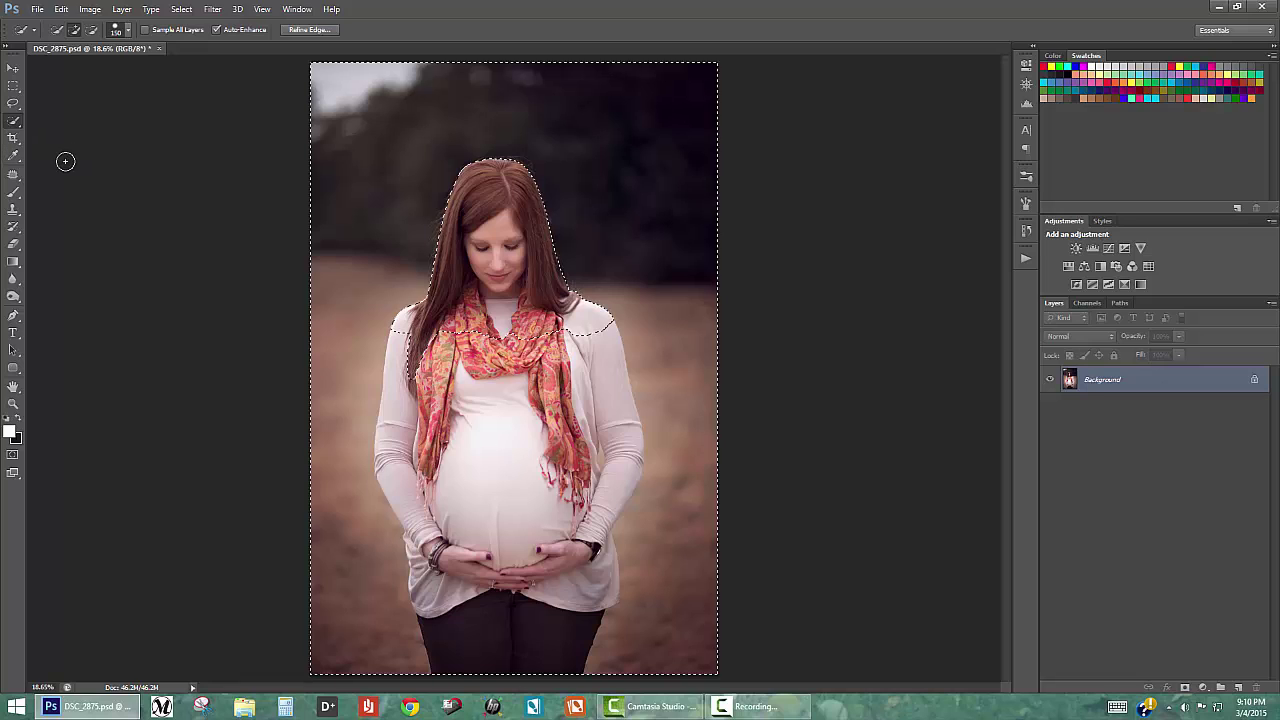
pyautogui.click(13, 208)
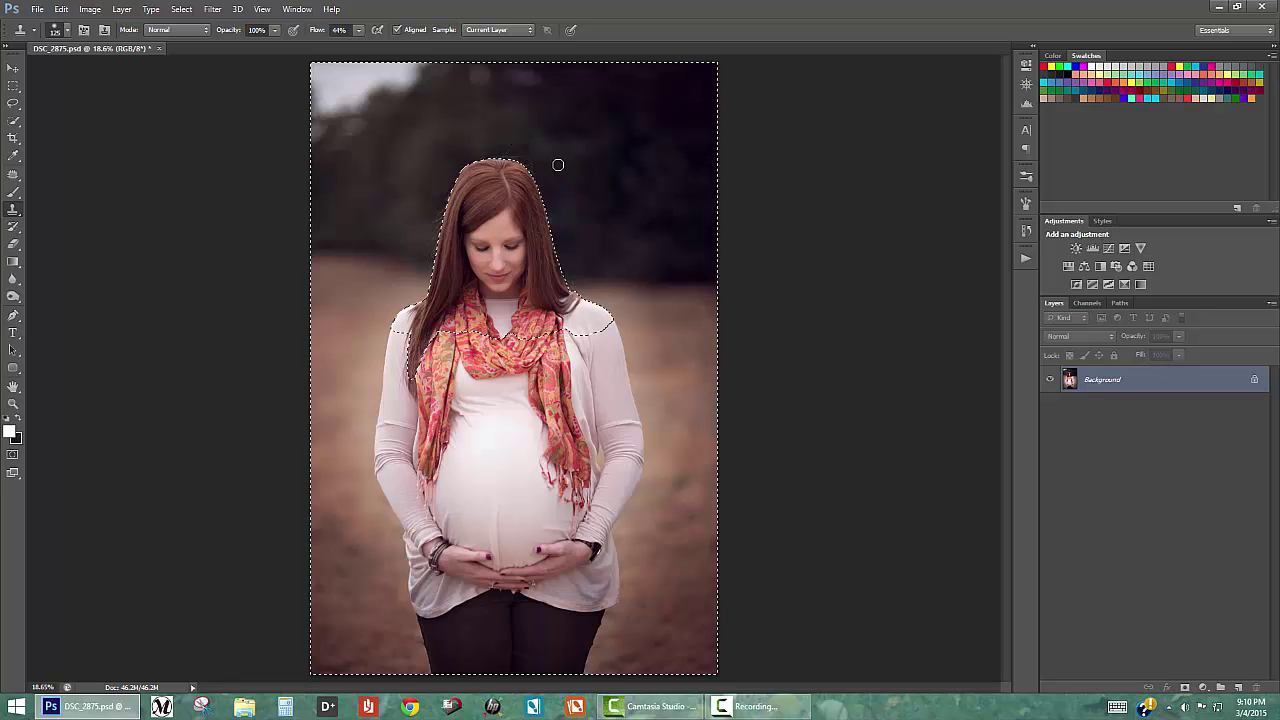
pyautogui.rightClick(558, 165)
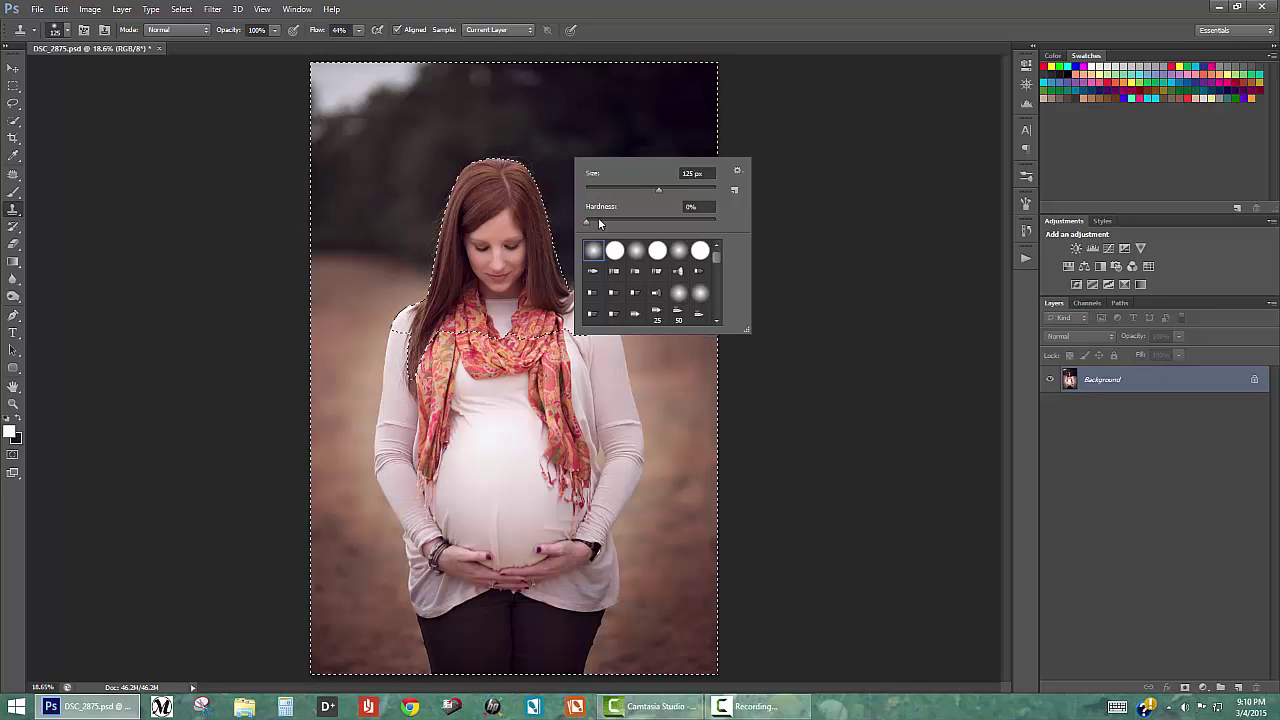
pyautogui.press('Escape')
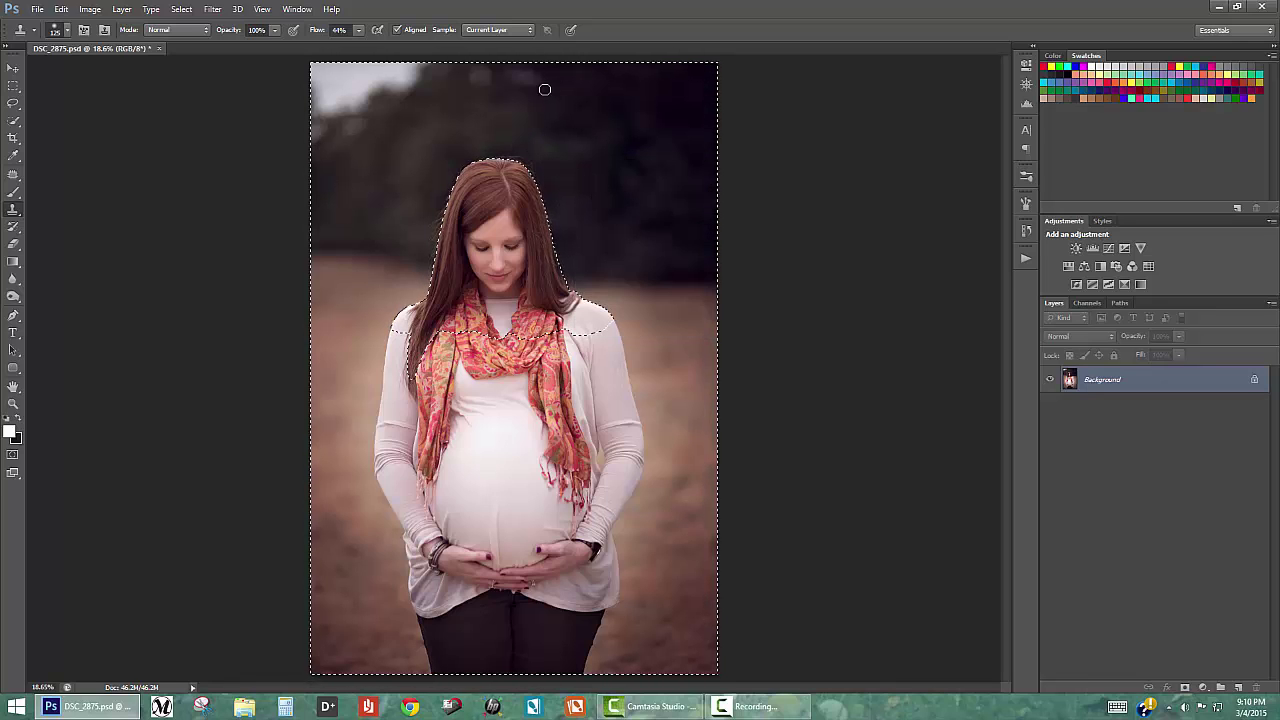
pyautogui.press(']')
pyautogui.keyDown('alt'); pyautogui.click(508, 143); pyautogui.keyUp('alt')
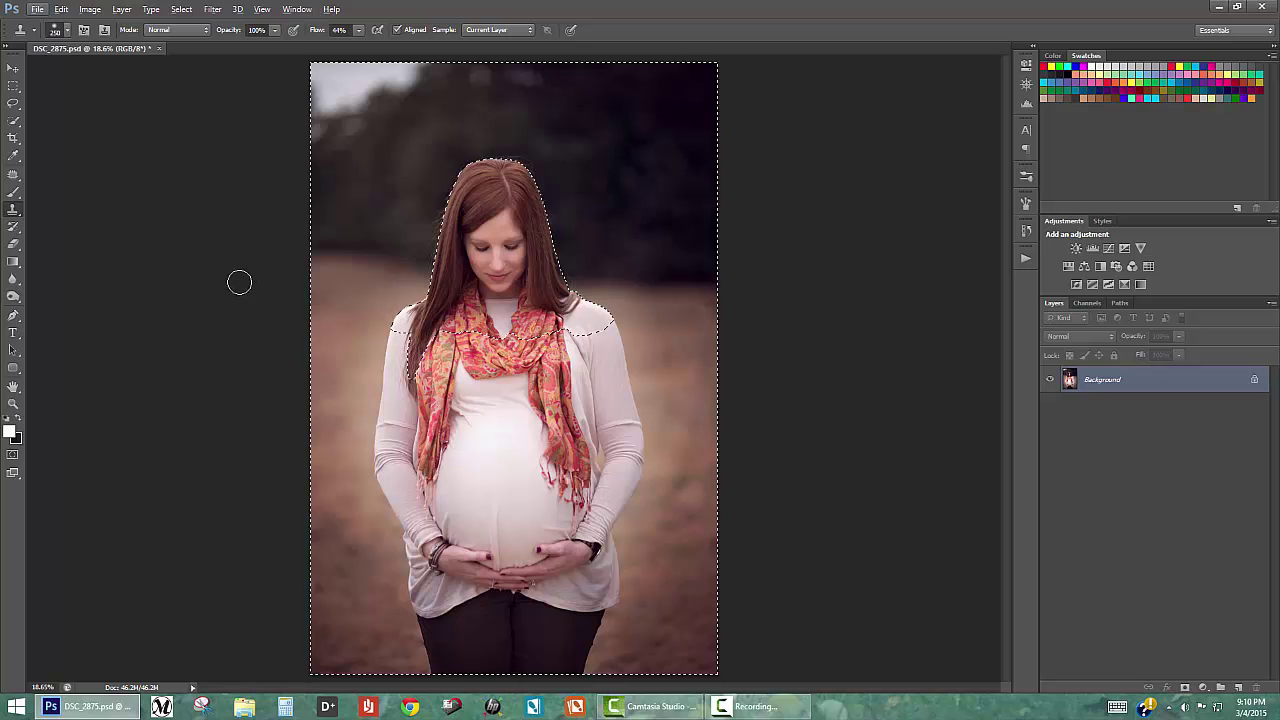
# Invert the selection back to the head and shoulders and copy that area to a new layer
pyautogui.click(13, 120)
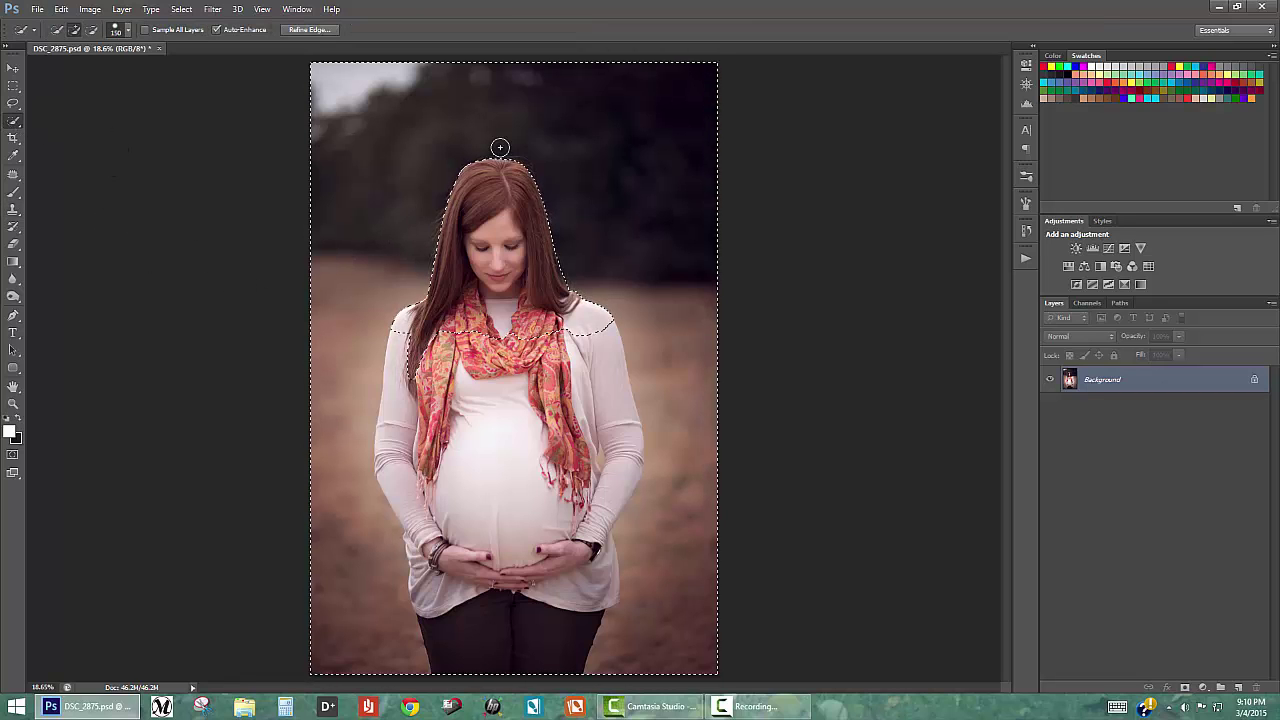
pyautogui.rightClick(504, 187)
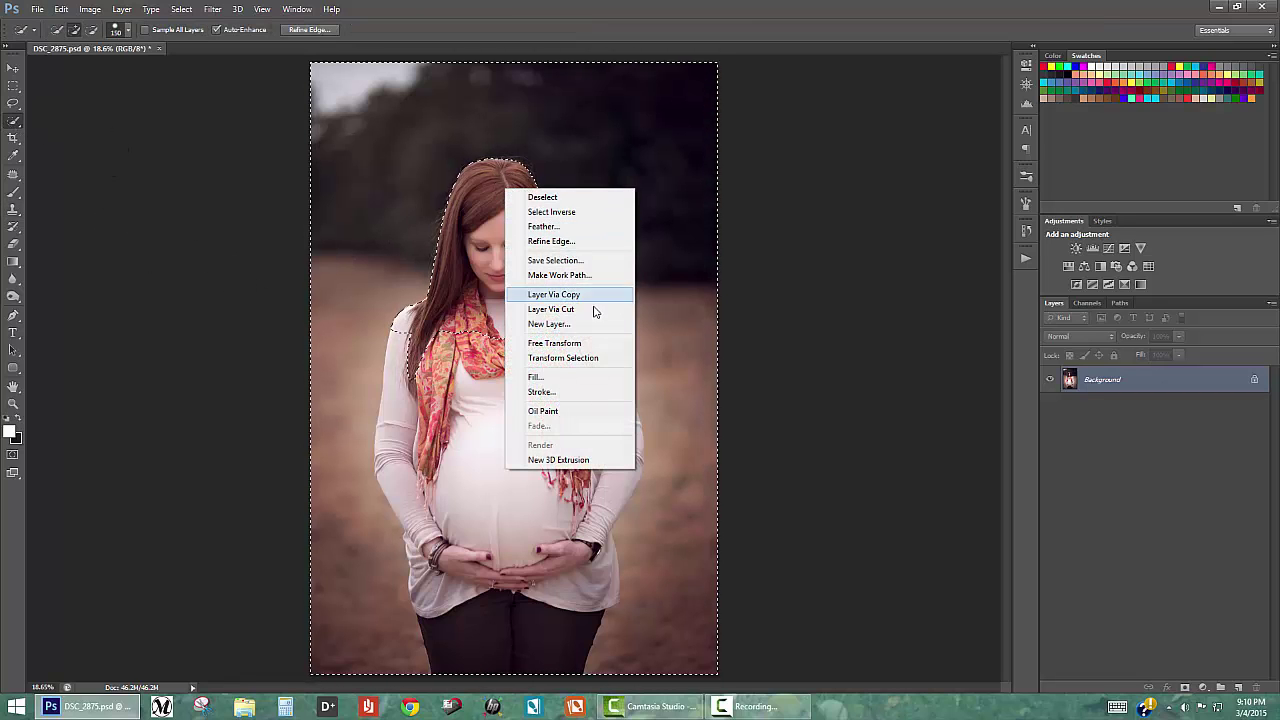
pyautogui.click(578, 213)
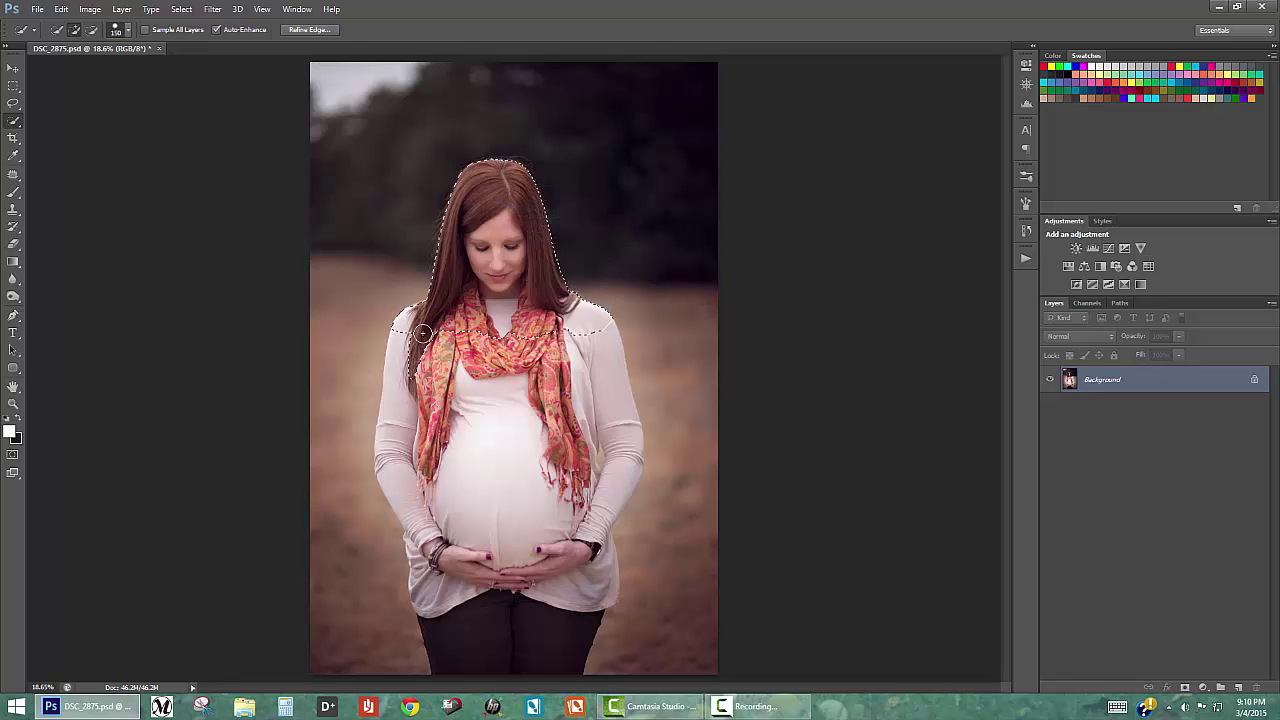
pyautogui.rightClick(512, 210)
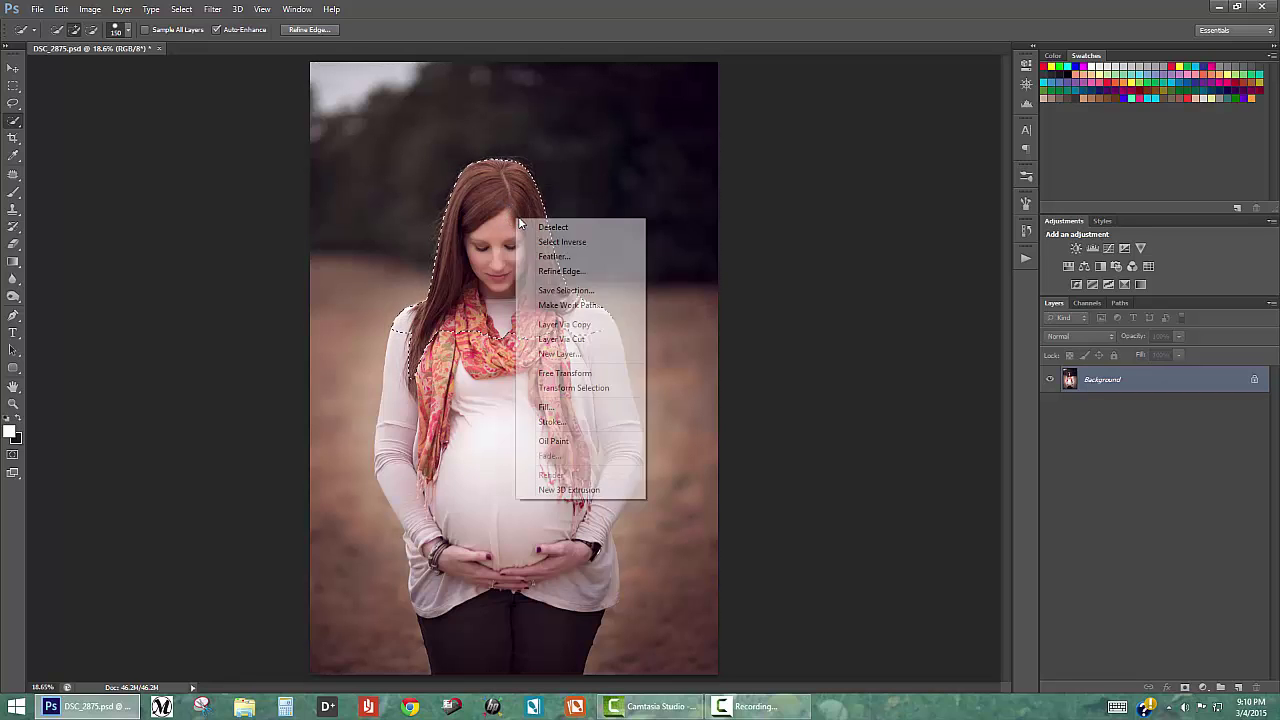
pyautogui.click(606, 326)
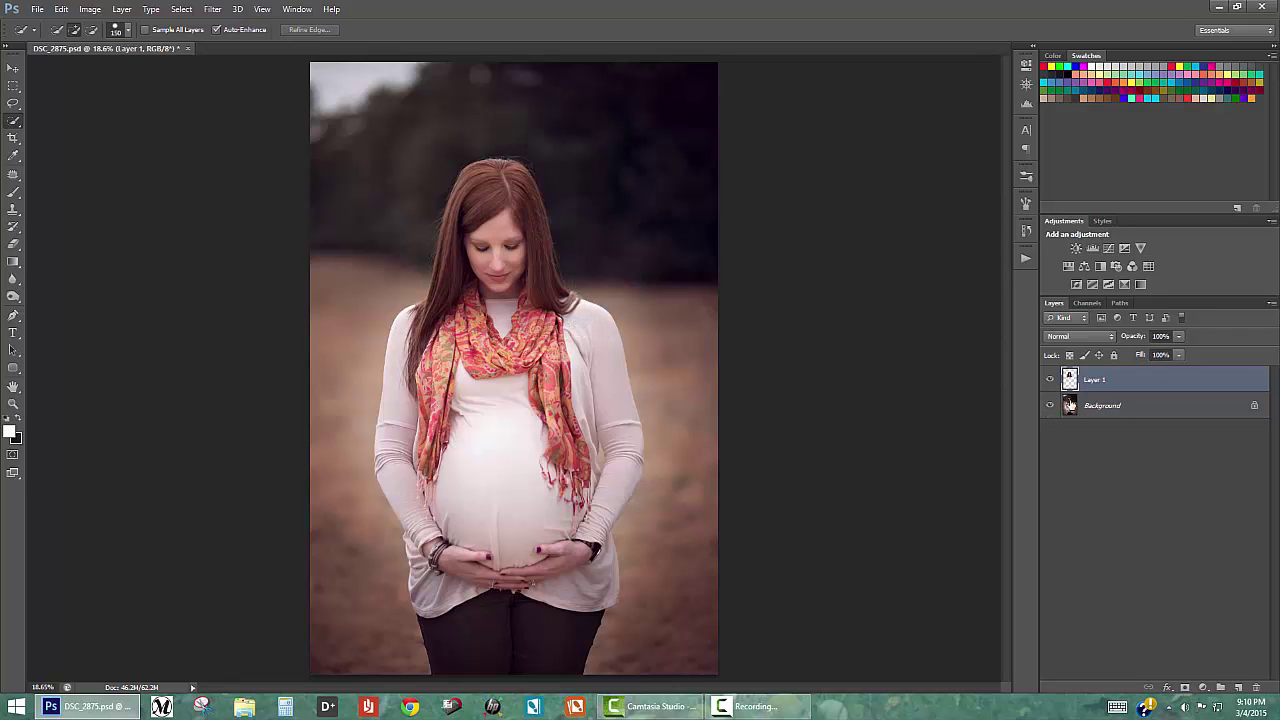
# Duplicate the background layer and choose the Clone Stamp with a 250 px brush at 0% hardness for the copy
pyautogui.click(1070, 406)
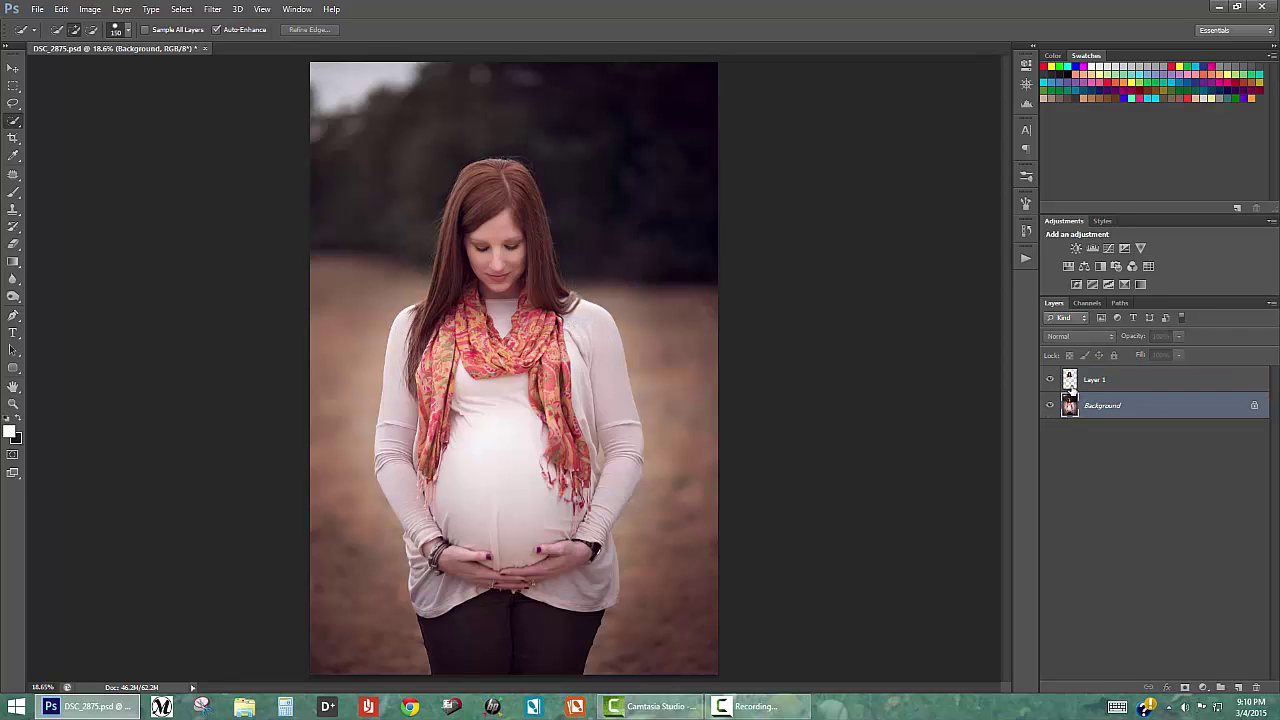
pyautogui.hotkey('ctrl', 'j')
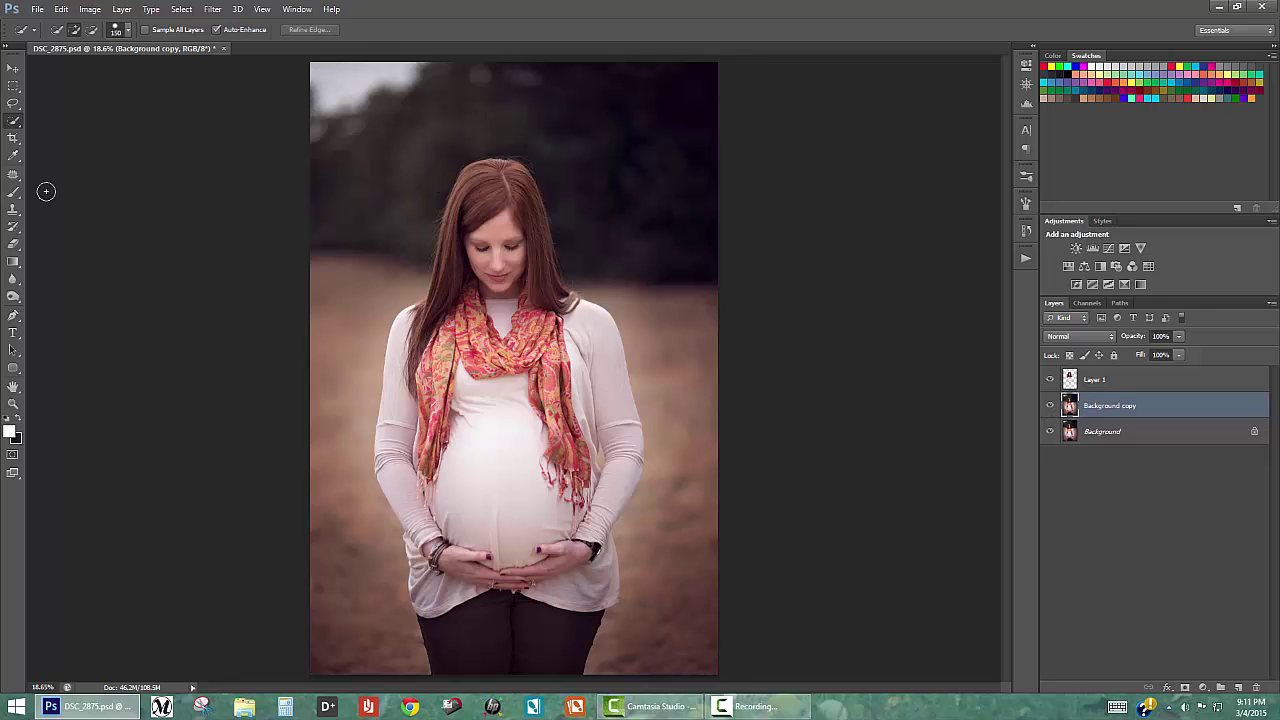
pyautogui.click(13, 209)
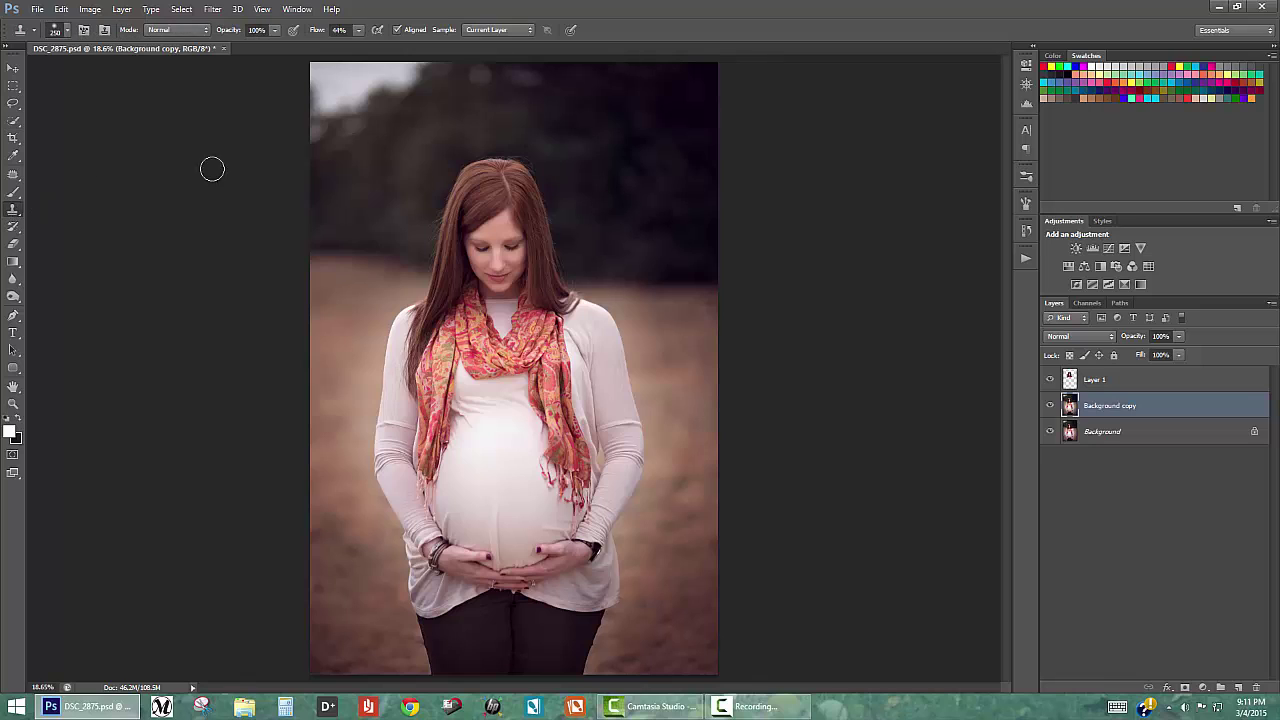
pyautogui.rightClick(616, 254)
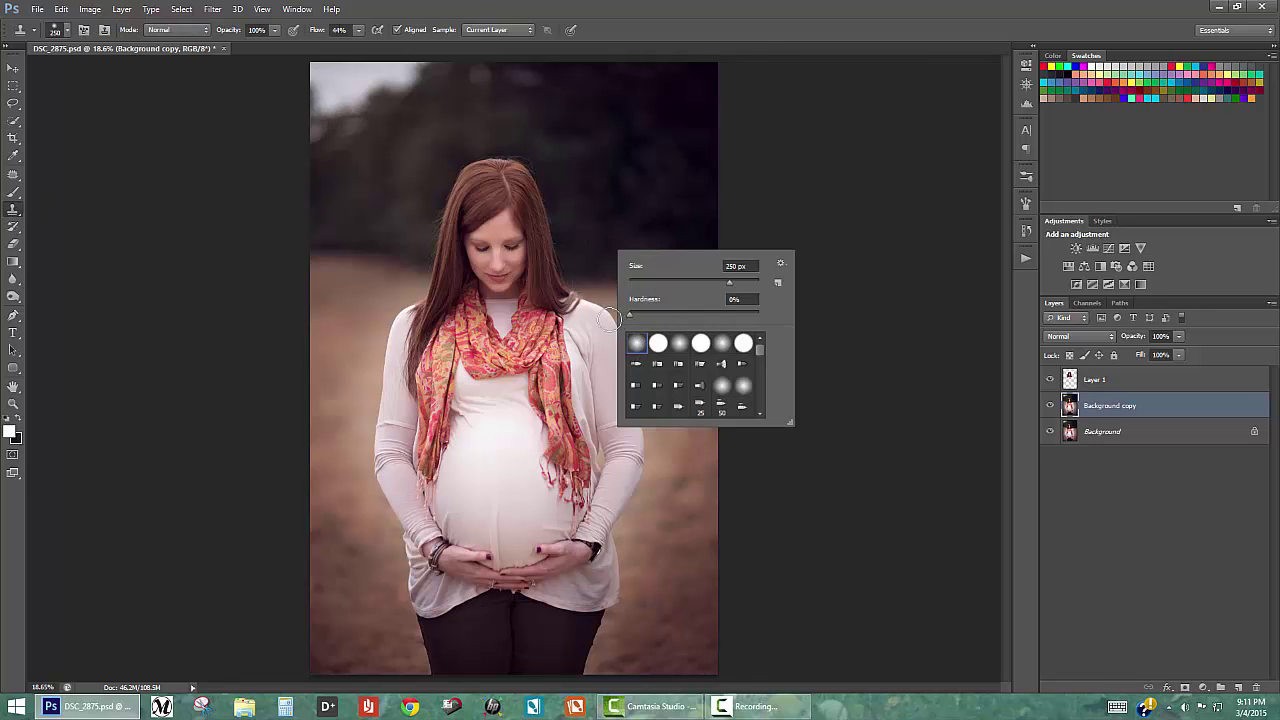
pyautogui.click(602, 322)
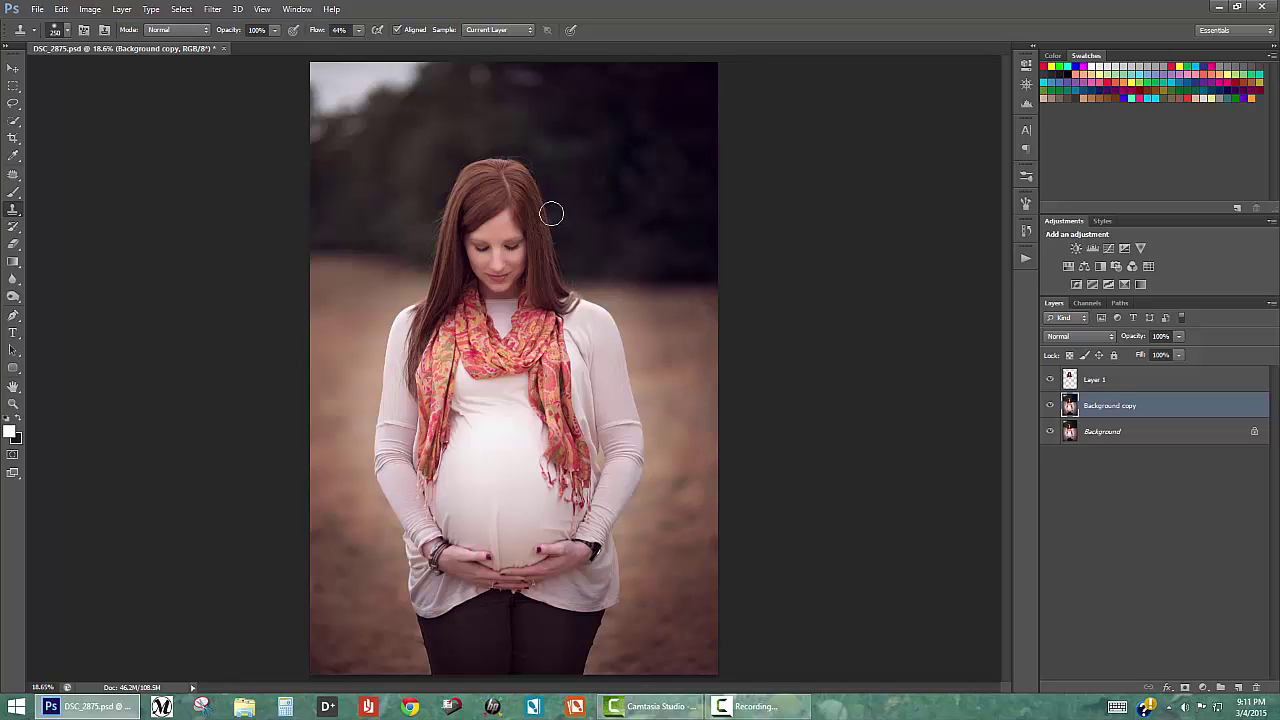
# Clone the background over the flyaways around the crown and both sides of the head, raising the Clone Stamp flow to 60%
pyautogui.moveTo(544, 205)
pyautogui.mouseDown()
pyautogui.moveTo(522, 162)
pyautogui.moveTo(562, 258)
pyautogui.moveTo(520, 143)
pyautogui.mouseUp()
pyautogui.moveTo(315, 32); pyautogui.dragTo(319, 32)
pyautogui.moveTo(536, 176)
pyautogui.mouseDown()
pyautogui.moveTo(493, 148)
pyautogui.moveTo(538, 158)
pyautogui.moveTo(468, 164)
pyautogui.moveTo(436, 221)
pyautogui.moveTo(411, 202)
pyautogui.moveTo(430, 243)
pyautogui.mouseUp()
pyautogui.keyDown('alt'); pyautogui.click(504, 131); pyautogui.keyUp('alt')
pyautogui.keyDown('alt'); pyautogui.click(417, 219); pyautogui.keyUp('alt')
pyautogui.press('alt')
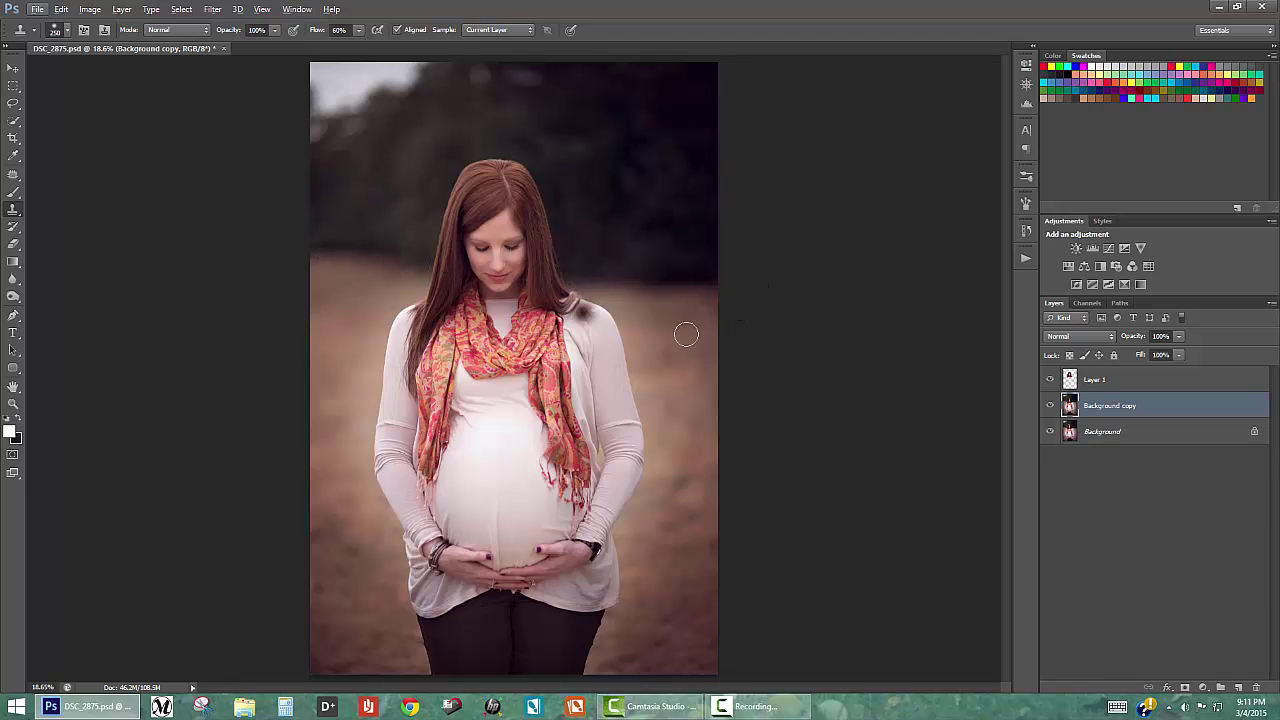
# Undo the stray stroke by the shoulder and clone nearby background along the hair edges just above both shoulders
pyautogui.moveTo(624, 321); pyautogui.dragTo(654, 318)
pyautogui.hotkey('ctrl', 'z')
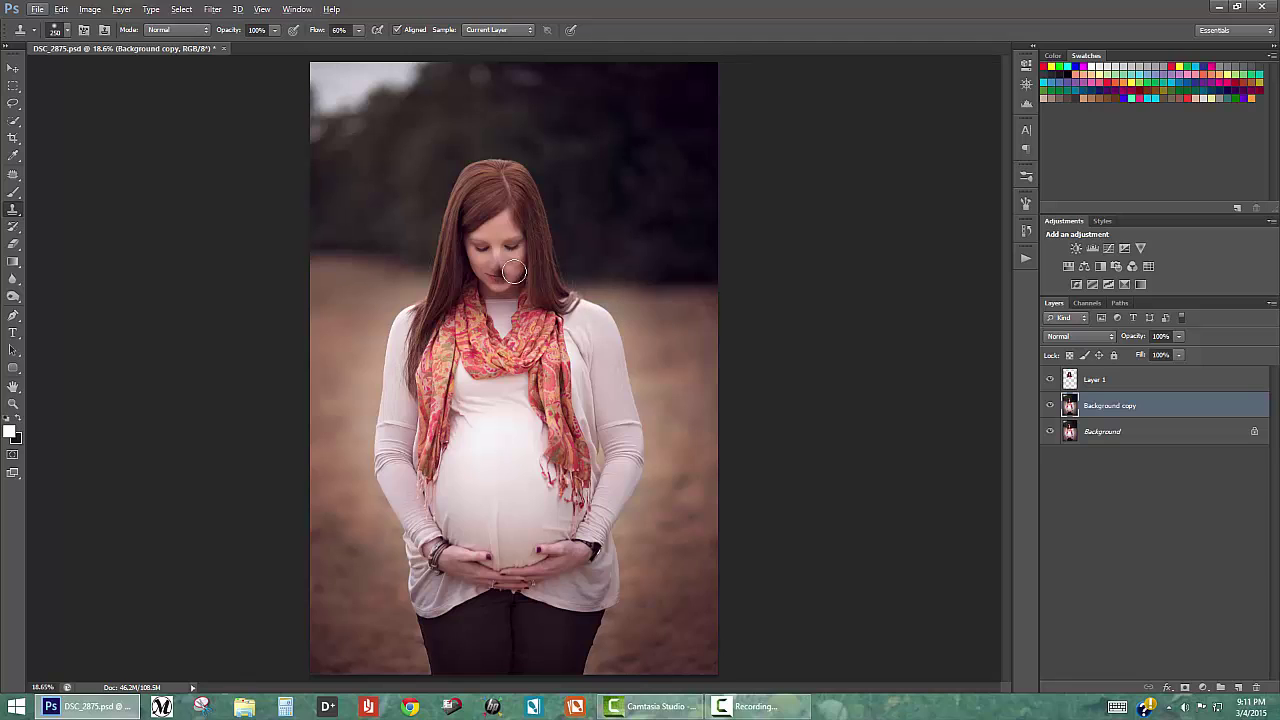
pyautogui.keyDown('alt'); pyautogui.click(395, 255); pyautogui.keyUp('alt')
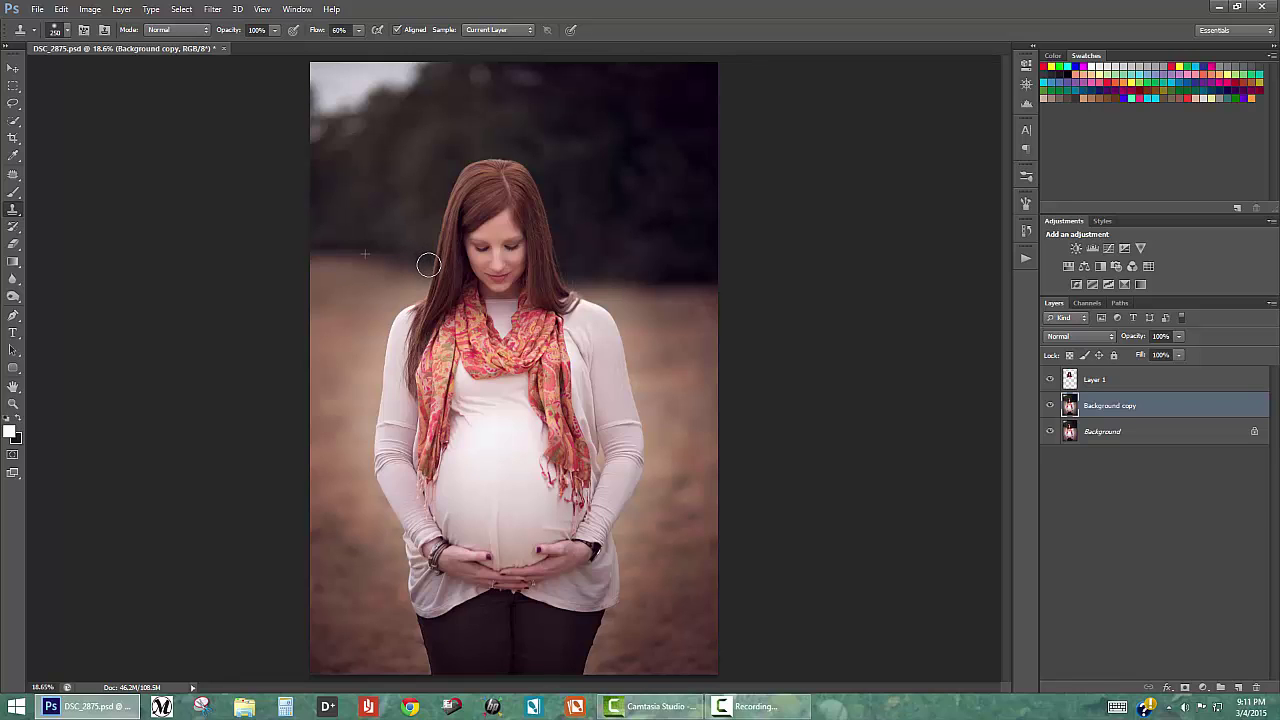
pyautogui.moveTo(428, 264)
pyautogui.mouseDown()
pyautogui.moveTo(437, 249)
pyautogui.moveTo(421, 286)
pyautogui.moveTo(429, 260)
pyautogui.moveTo(420, 266)
pyautogui.moveTo(436, 259)
pyautogui.moveTo(432, 276)
pyautogui.moveTo(390, 312)
pyautogui.mouseUp()
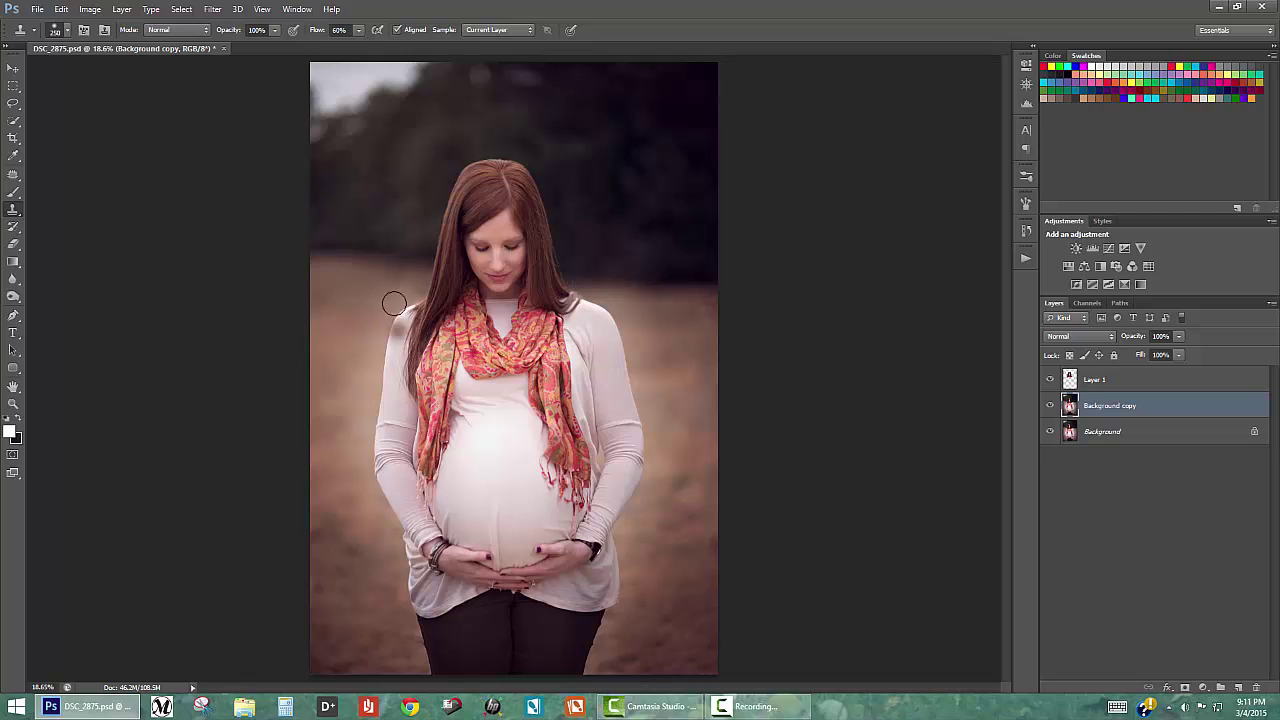
pyautogui.keyDown('alt'); pyautogui.click(611, 277); pyautogui.keyUp('alt')
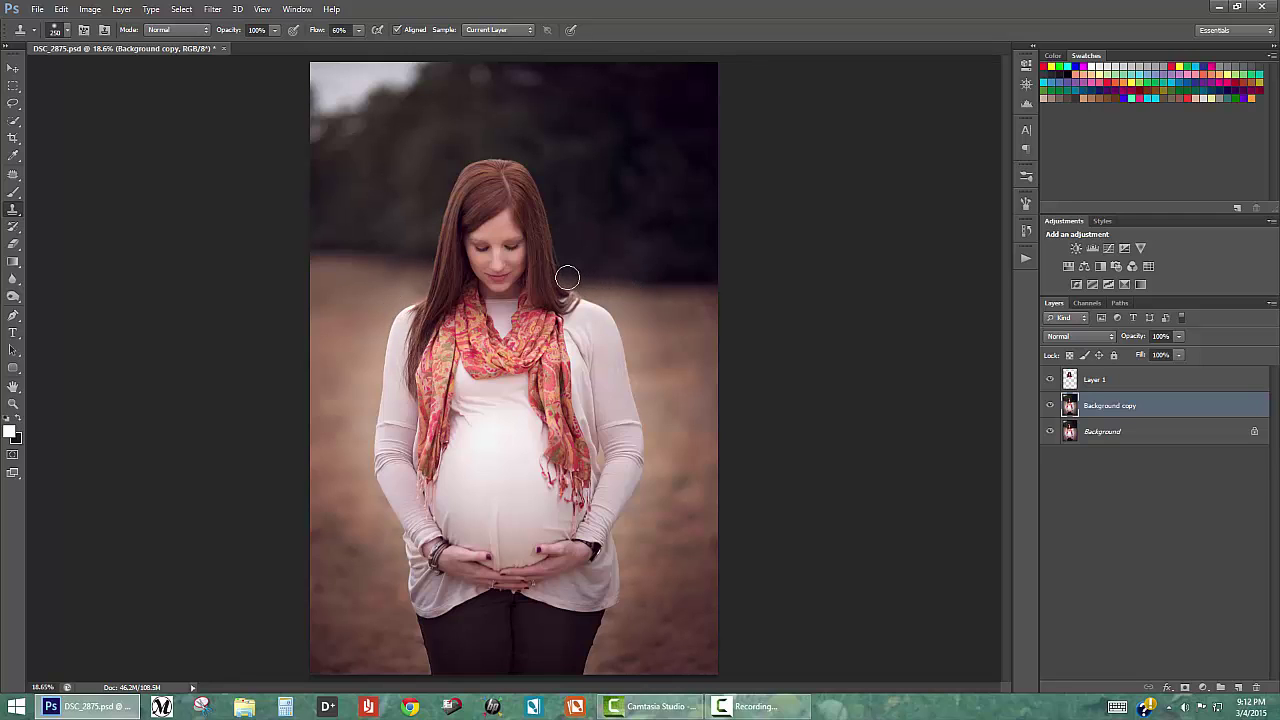
pyautogui.moveTo(560, 271)
pyautogui.mouseDown()
pyautogui.moveTo(556, 229)
pyautogui.moveTo(558, 264)
pyautogui.moveTo(600, 295)
pyautogui.mouseUp()
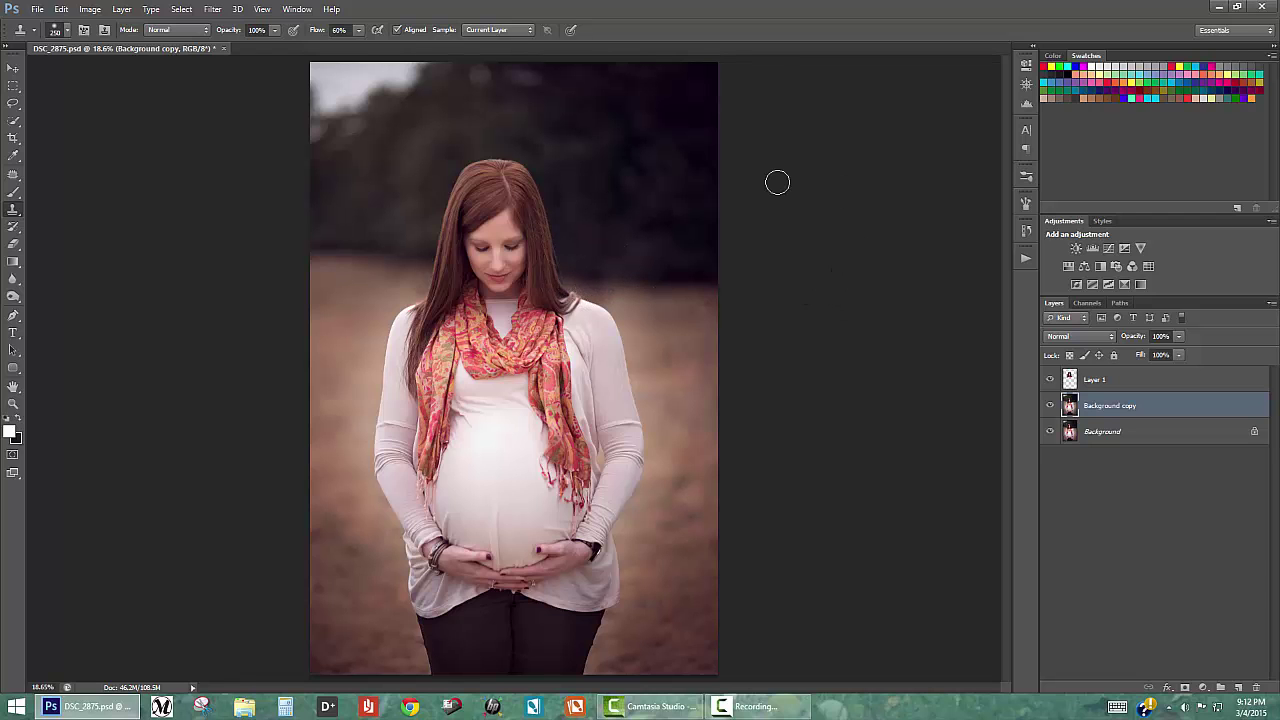
# Undo the misplaced stamp beside the shoulder and clone dark background down the edge of the long hair on the image's right side
pyautogui.hotkey('ctrl', '+')
pyautogui.hotkey('ctrl', '+')
pyautogui.hotkey('ctrl', '+')
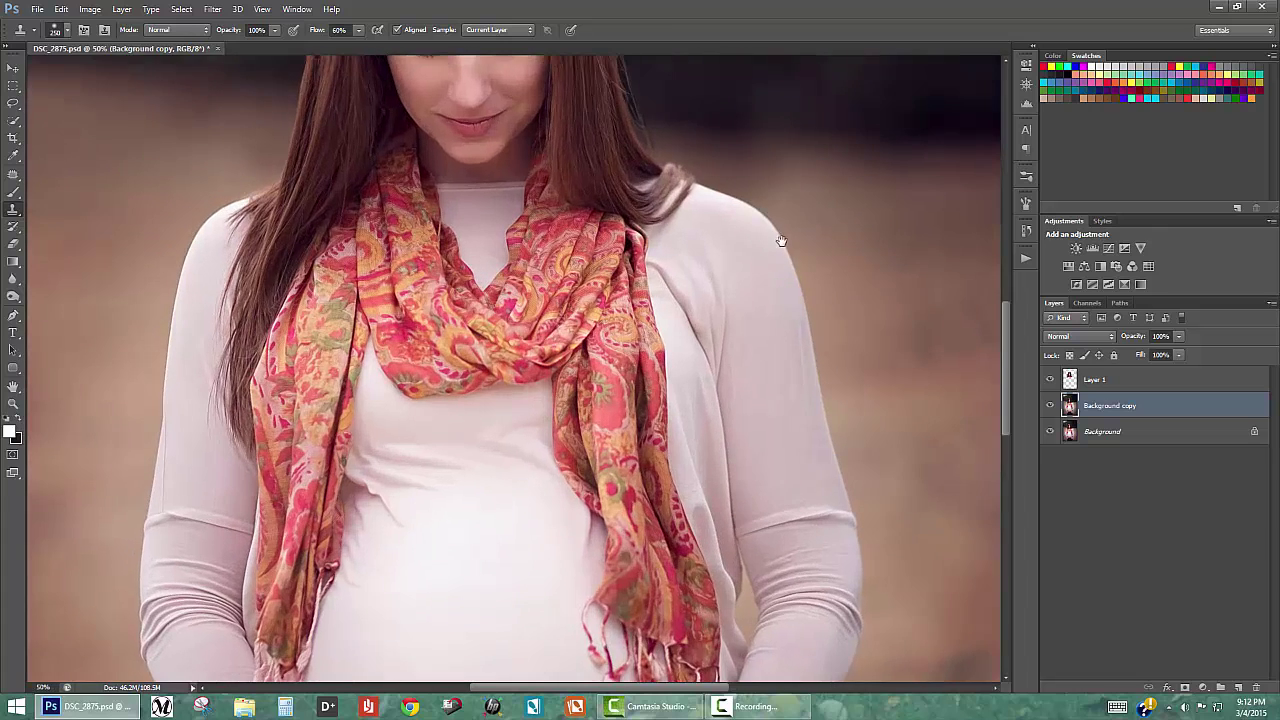
pyautogui.moveTo(786, 240); pyautogui.dragTo(814, 542)
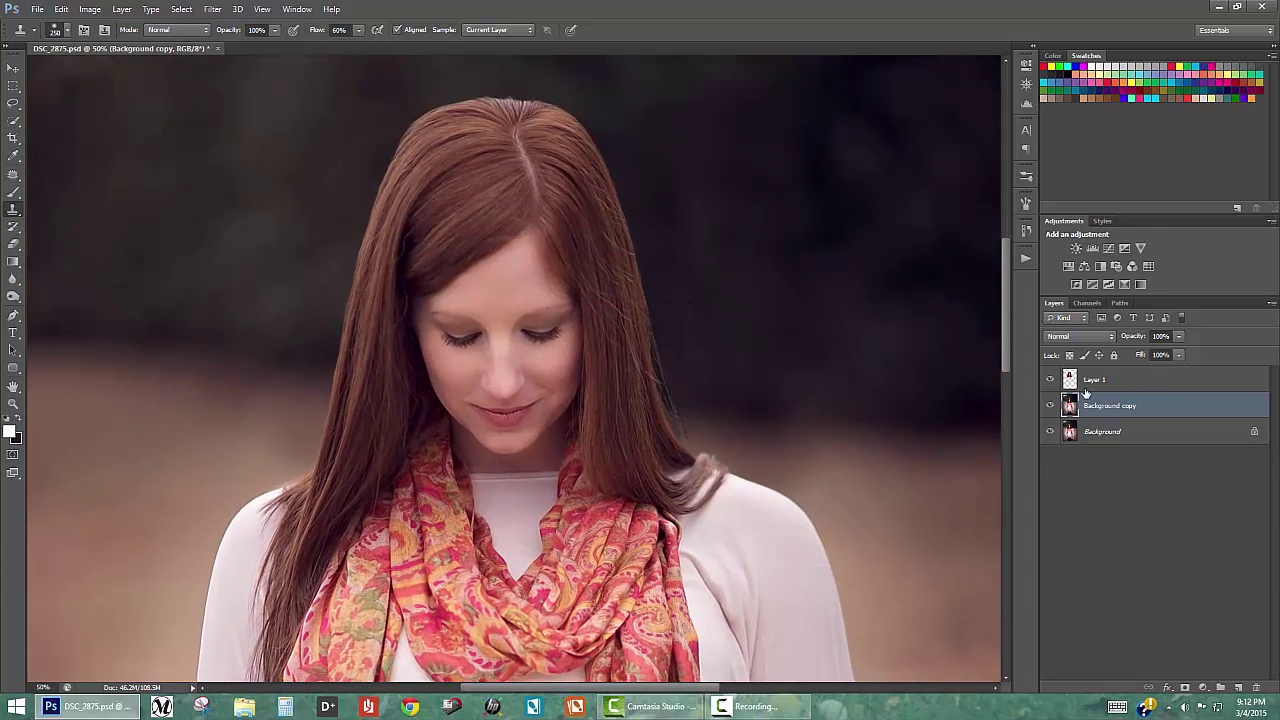
pyautogui.click(905, 489)
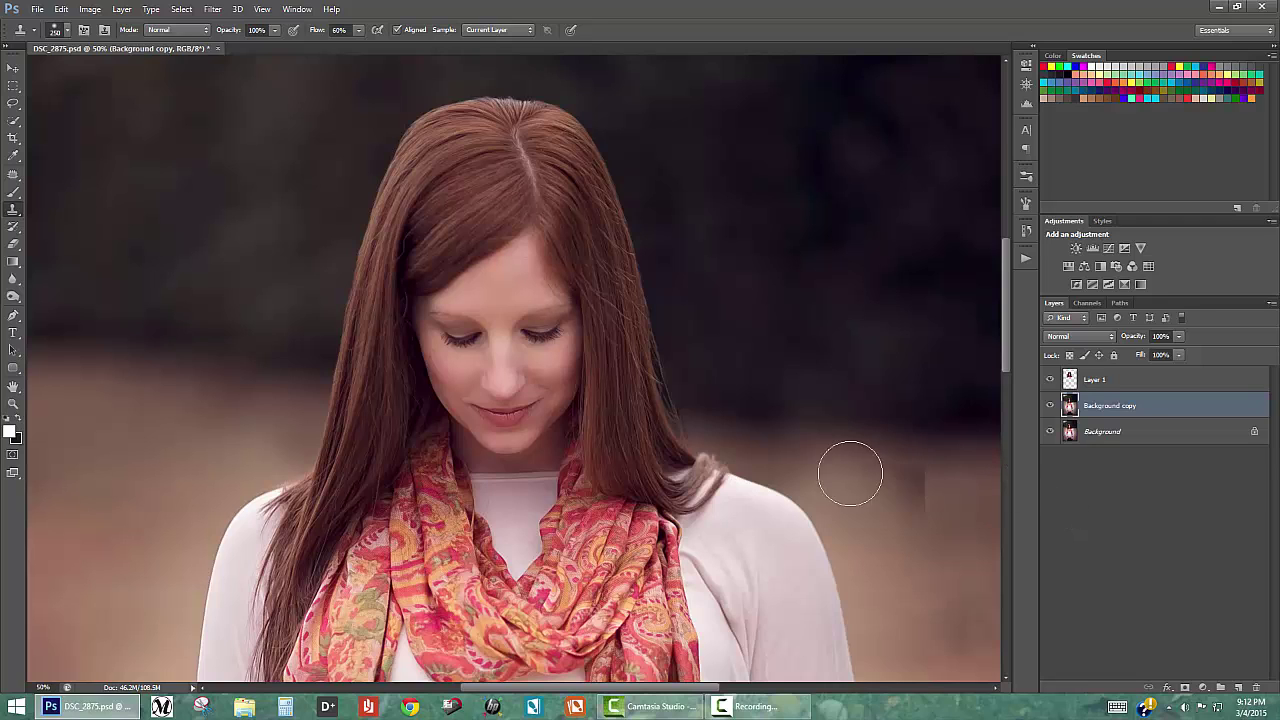
pyautogui.hotkey('ctrl', 'z')
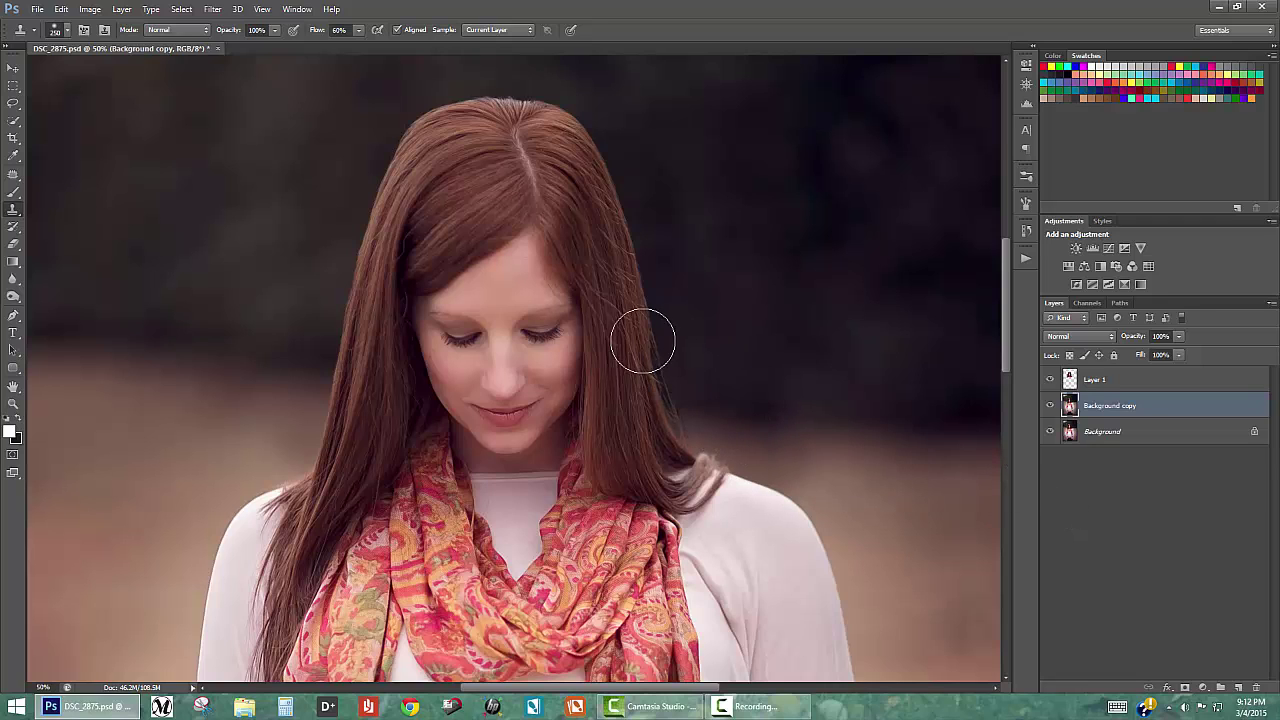
pyautogui.moveTo(643, 341)
pyautogui.mouseDown()
pyautogui.moveTo(657, 457)
pyautogui.moveTo(671, 443)
pyautogui.mouseUp()
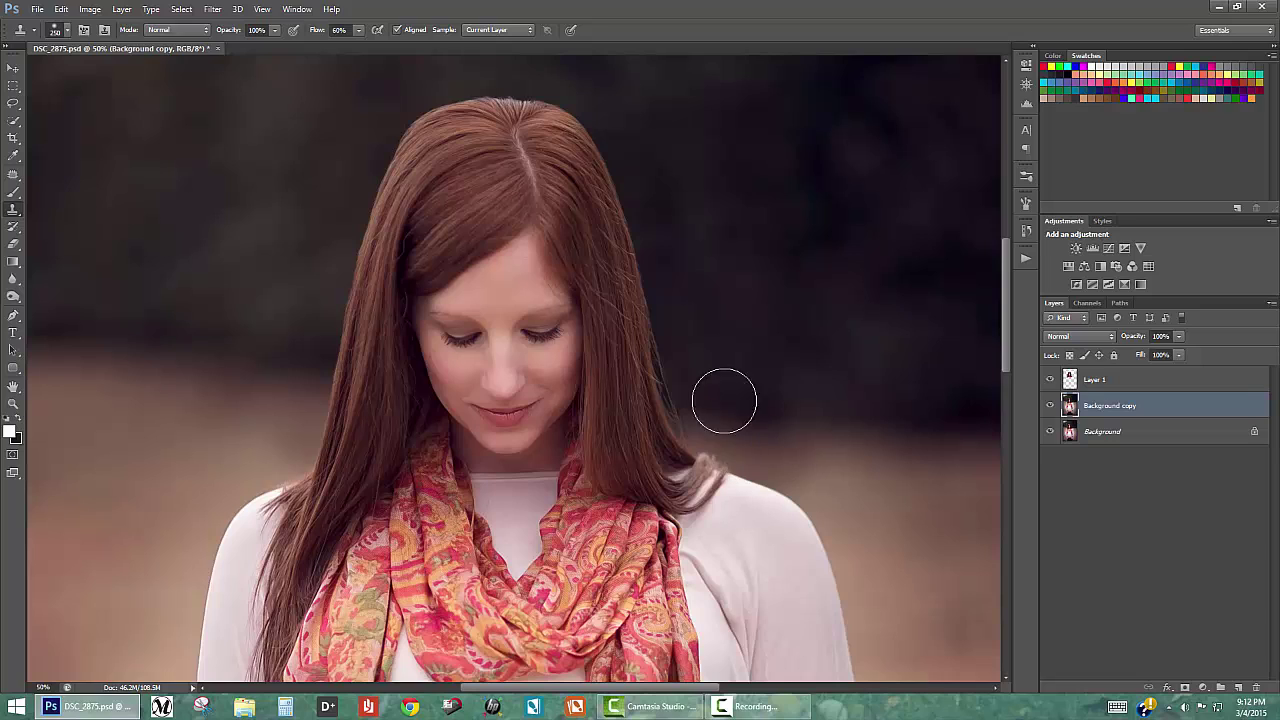
# Compare the head with Layer 1 hidden and shown to examine the cloned background beneath the hair edges
pyautogui.click(1140, 381)
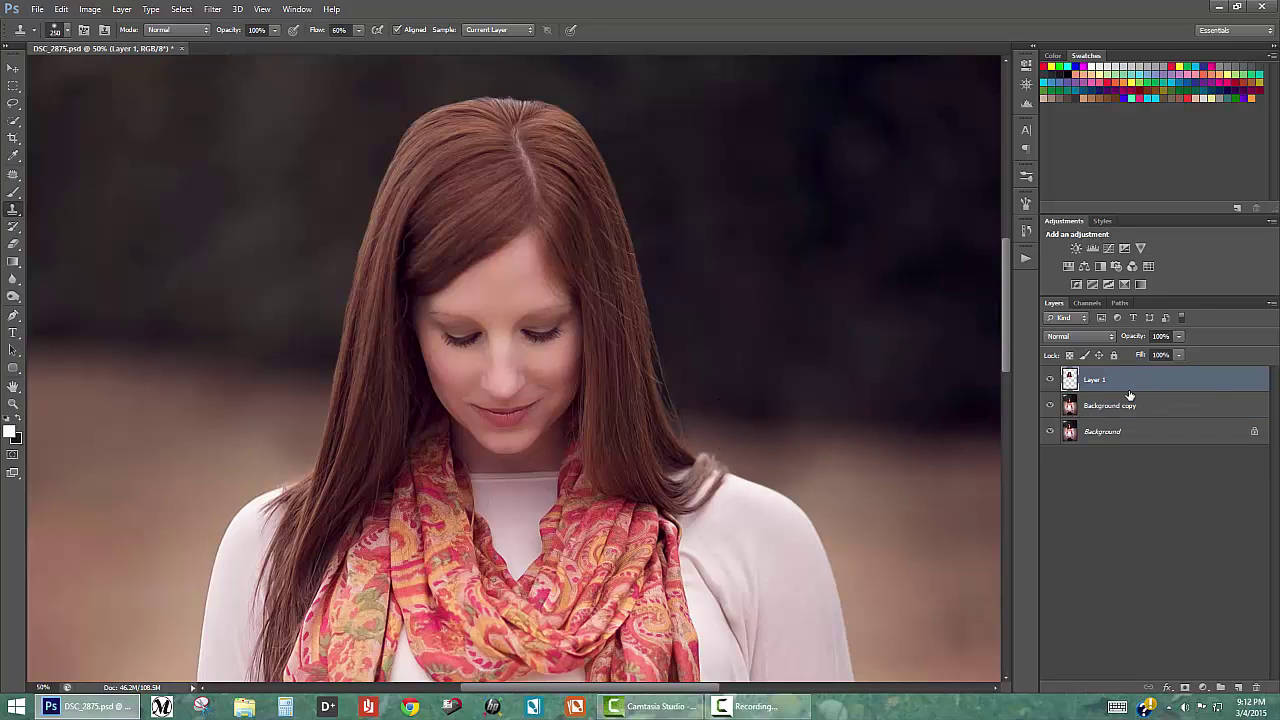
pyautogui.click(1051, 380)
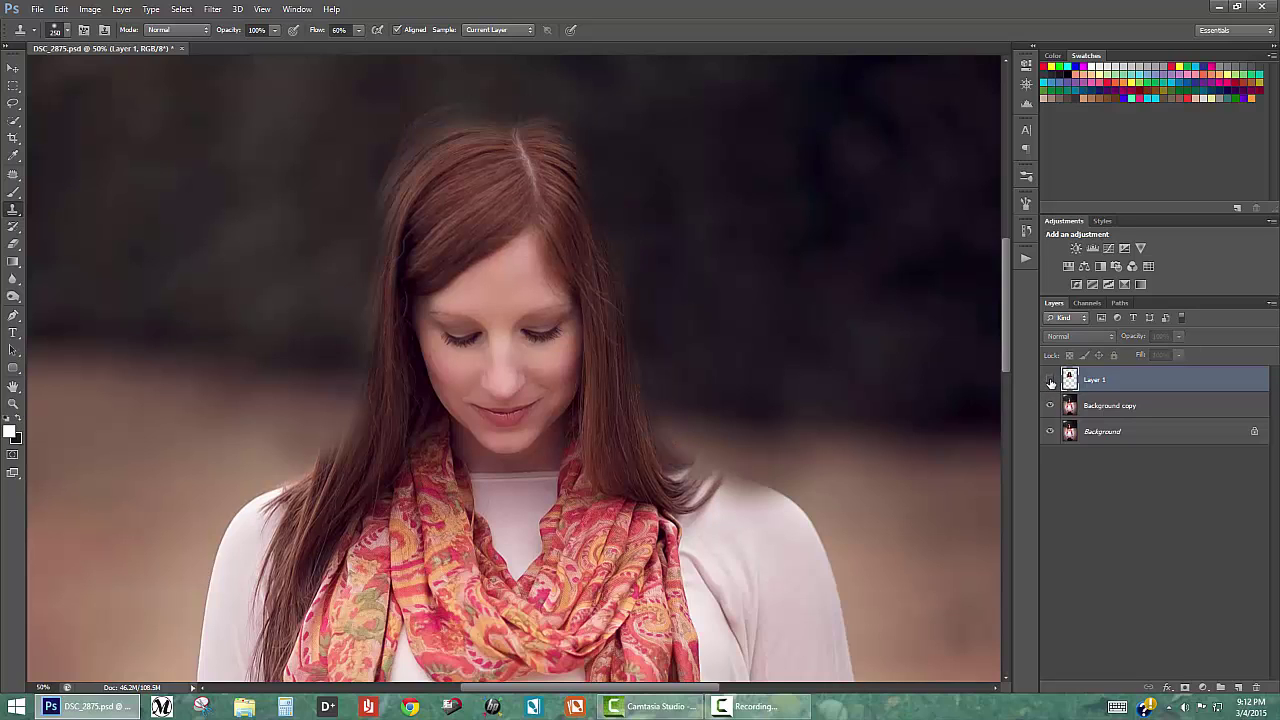
pyautogui.click(1051, 380)
pyautogui.click(1051, 380)
pyautogui.click(1052, 380)
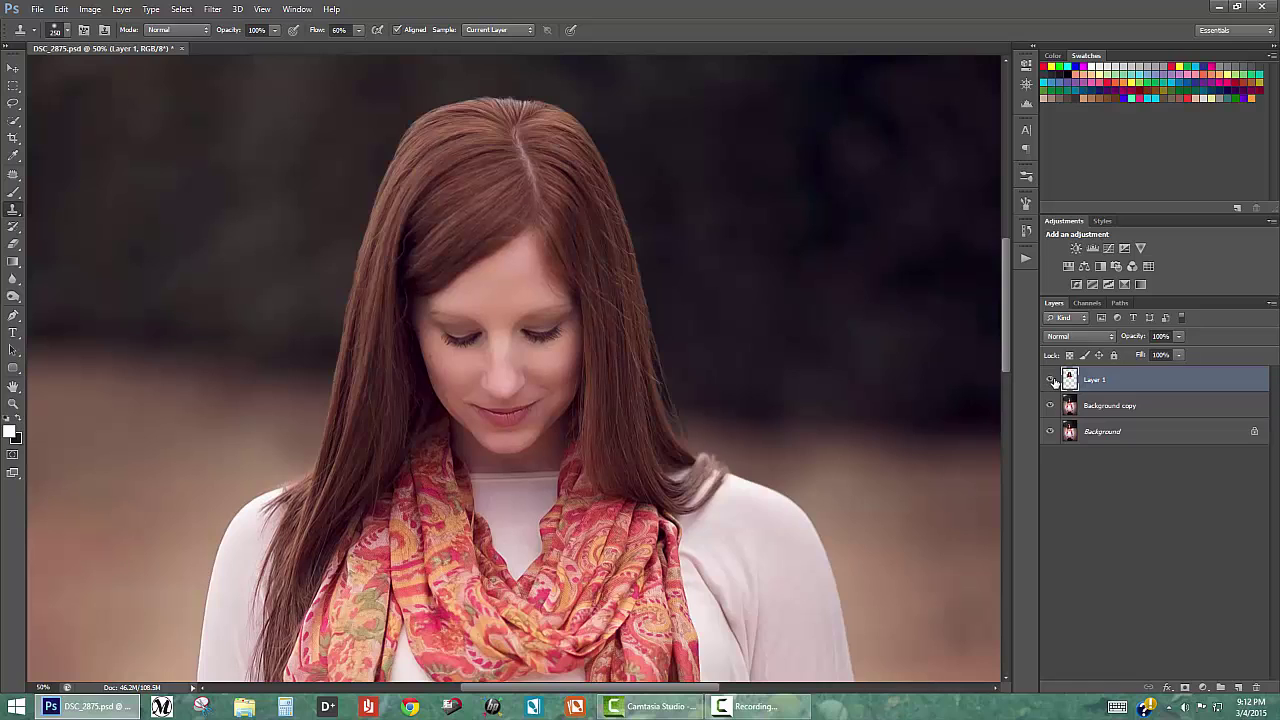
# Add a layer mask to Layer 1 and paint out stray strands beside the hair with a black 89 px brush, raising its hardness to about 70%
pyautogui.click(1186, 688)
pyautogui.press('x')
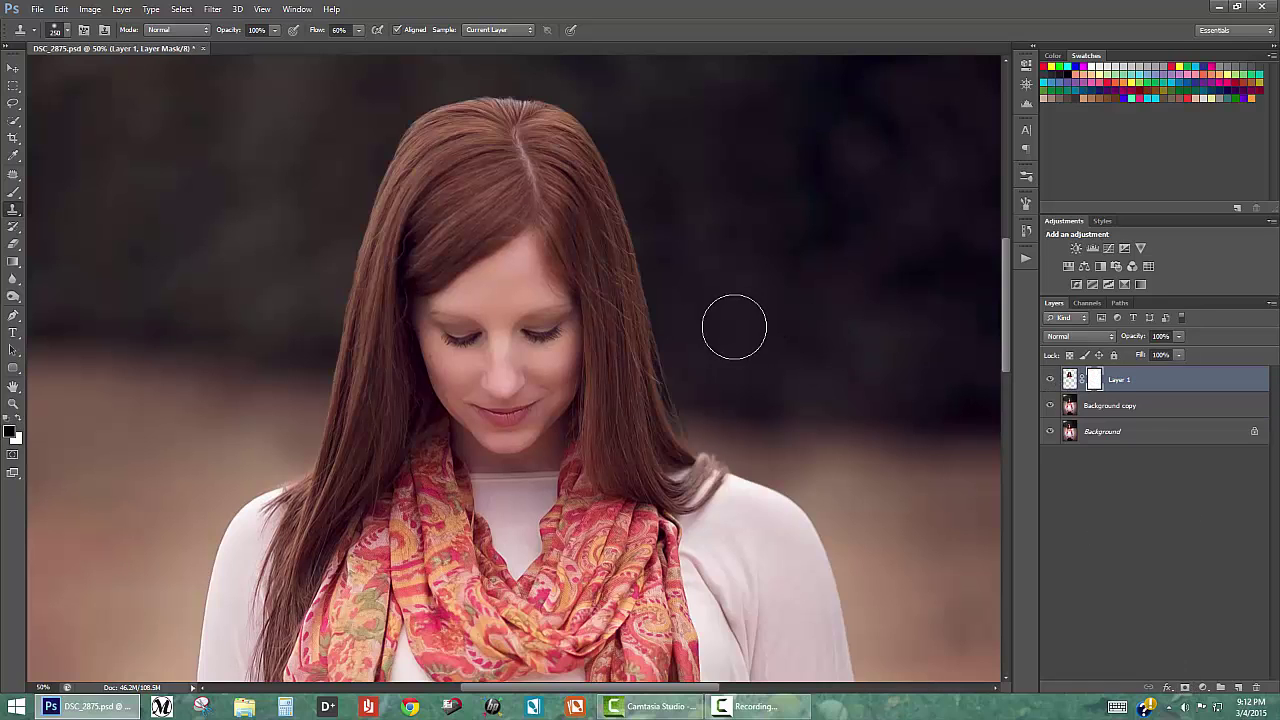
pyautogui.click(12, 193)
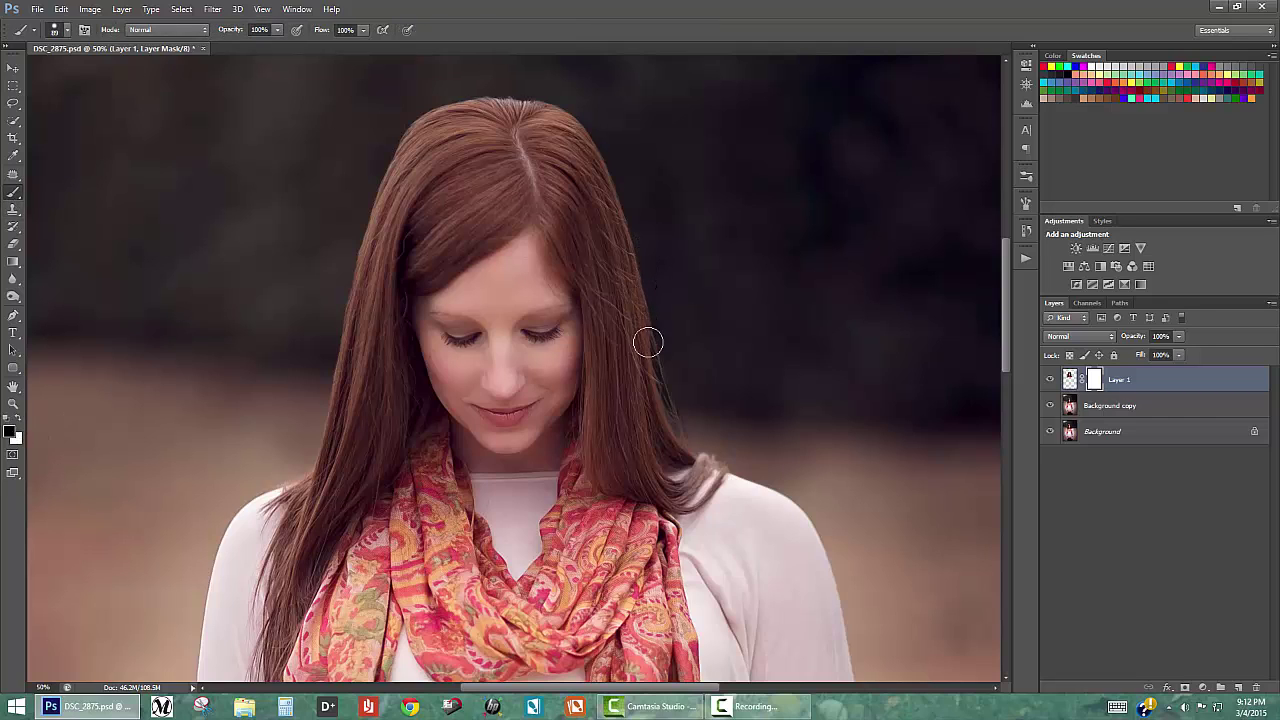
pyautogui.rightClick(726, 336)
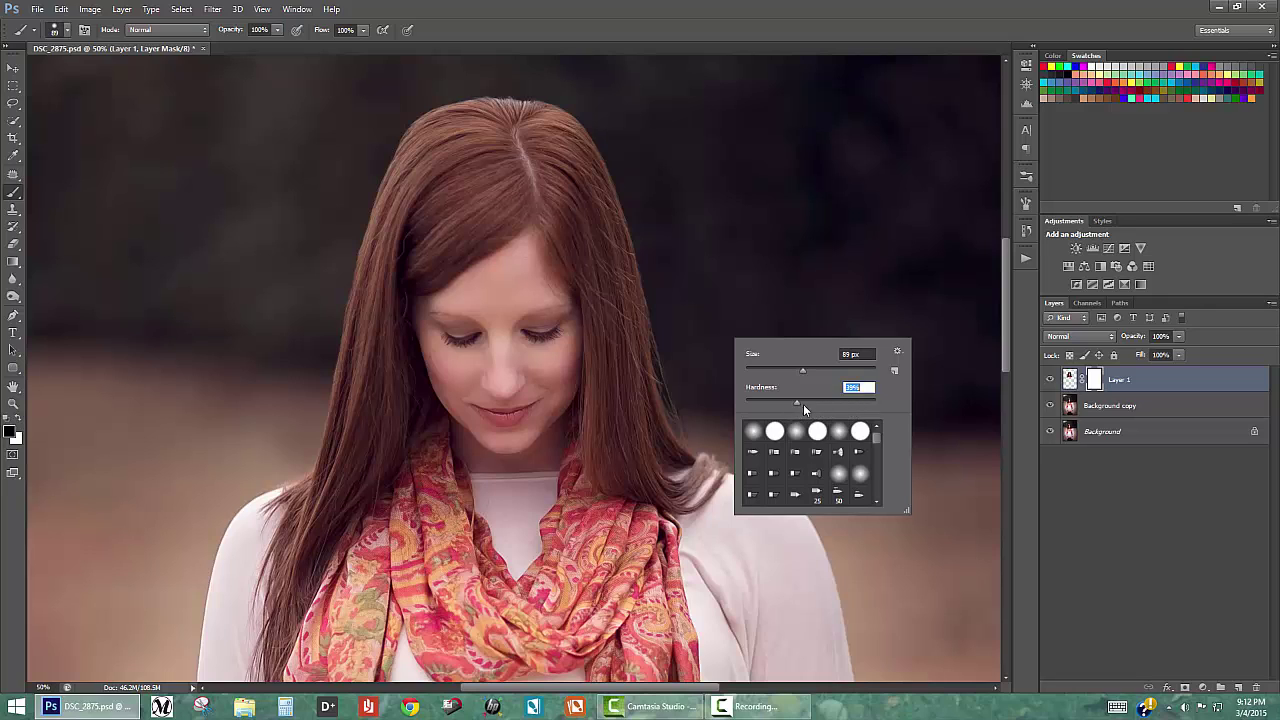
pyautogui.press('Return')
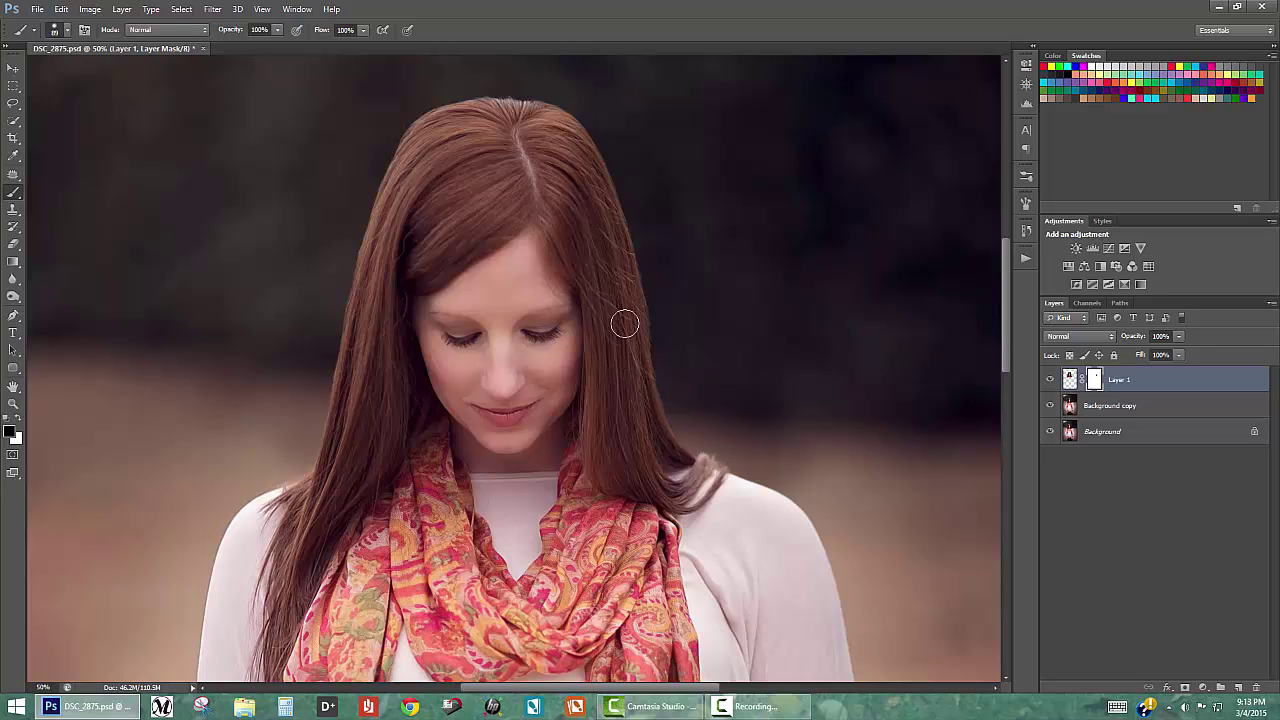
pyautogui.rightClick(764, 340)
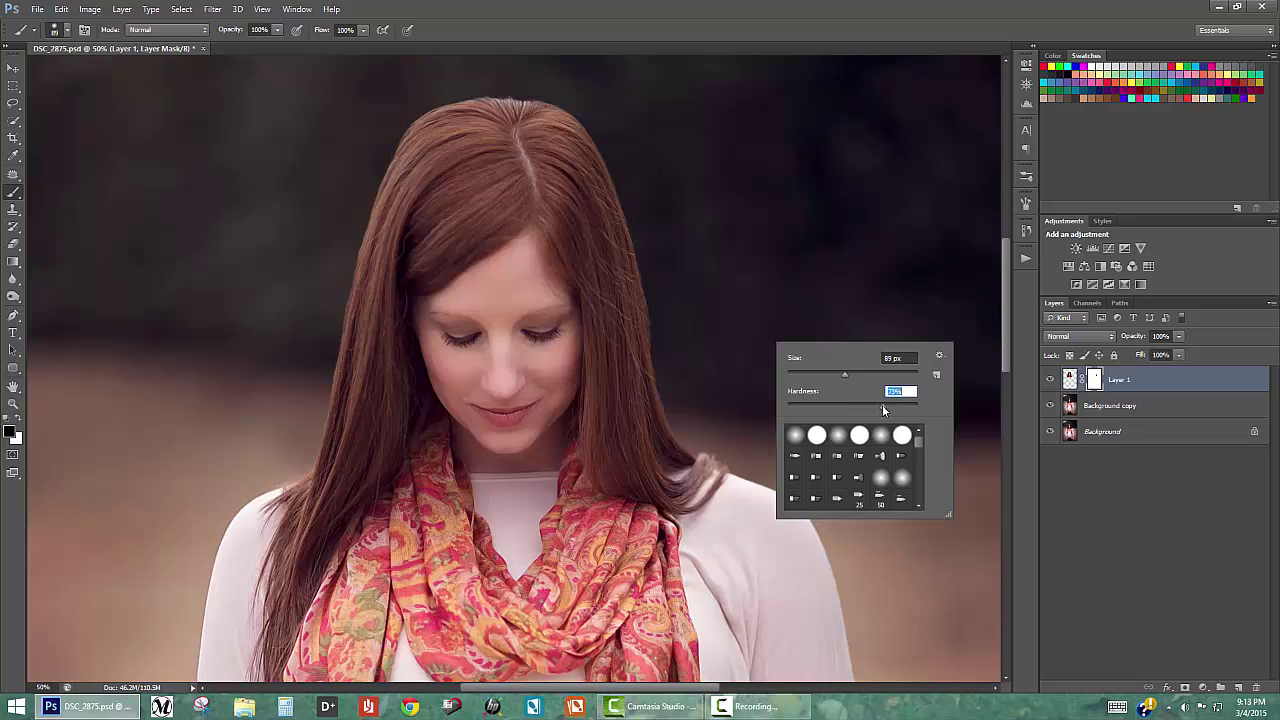
pyautogui.press('Return')
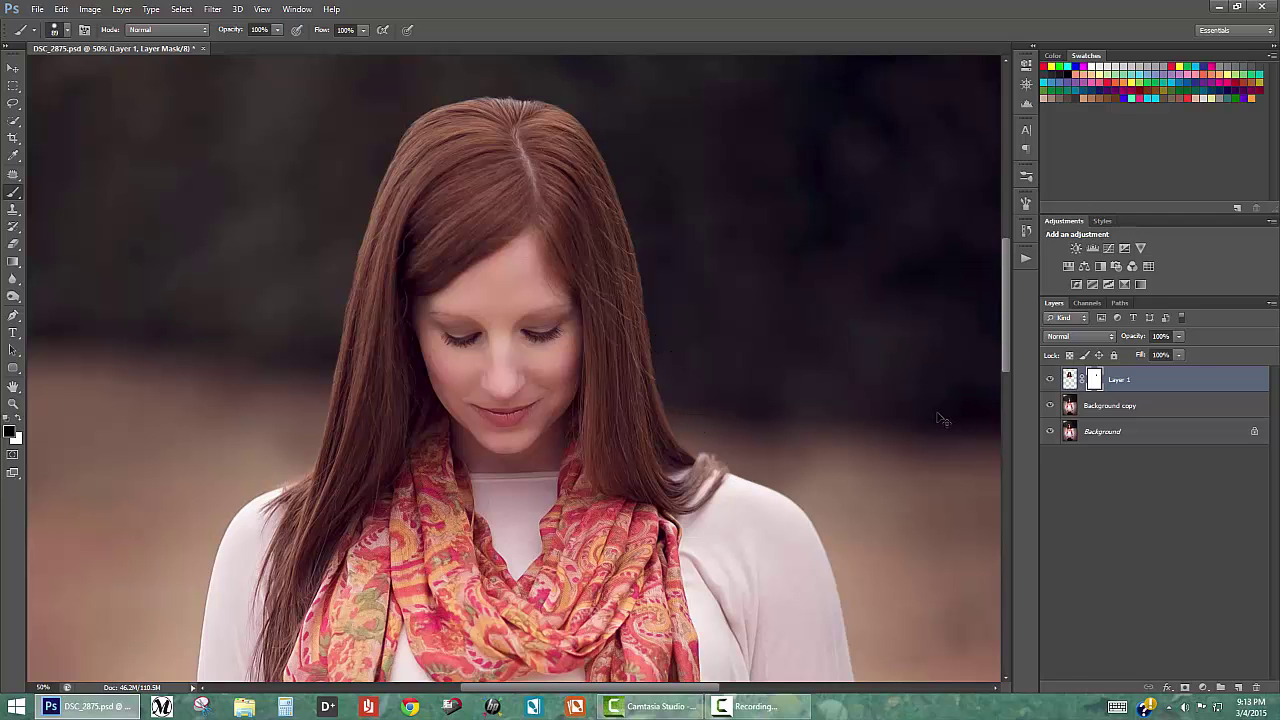
# Examine the cleaned hair outline against the whole photo and again at 25% around the head
pyautogui.hotkey('ctrl', '-')
pyautogui.hotkey('ctrl', '-')
pyautogui.hotkey('ctrl', '-')
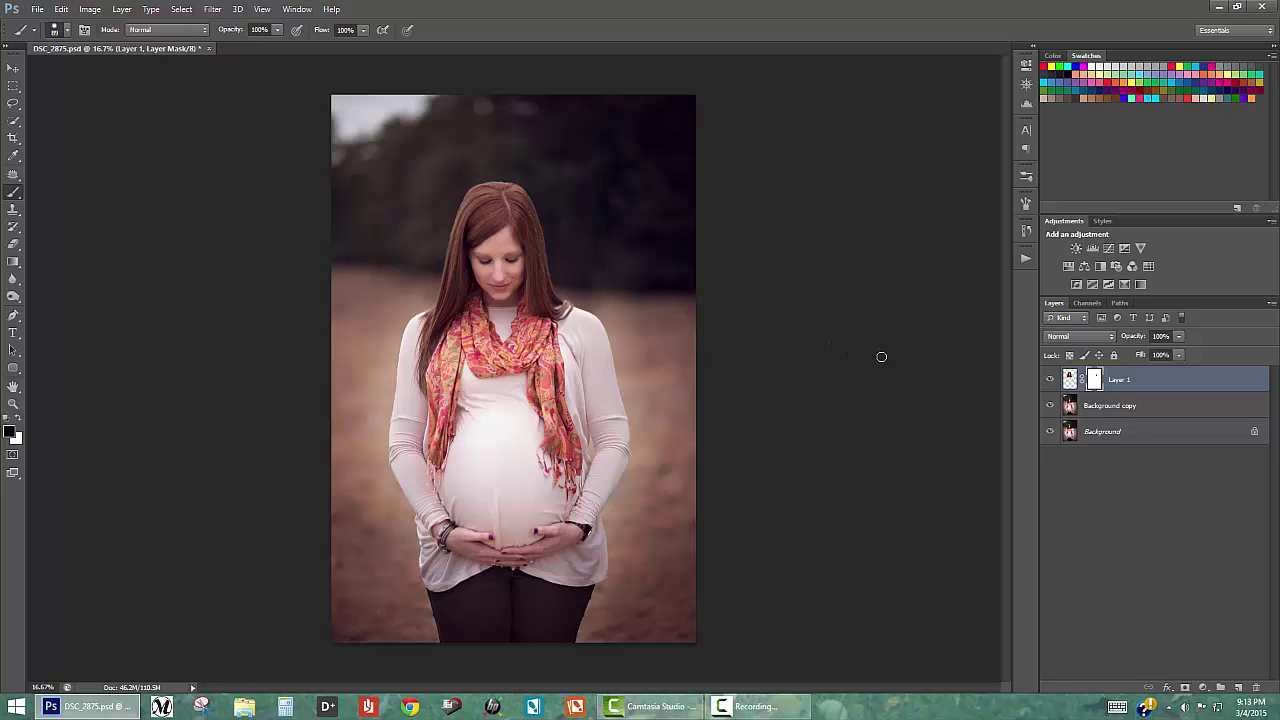
pyautogui.press('/')
pyautogui.hotkey('ctrl', '+')
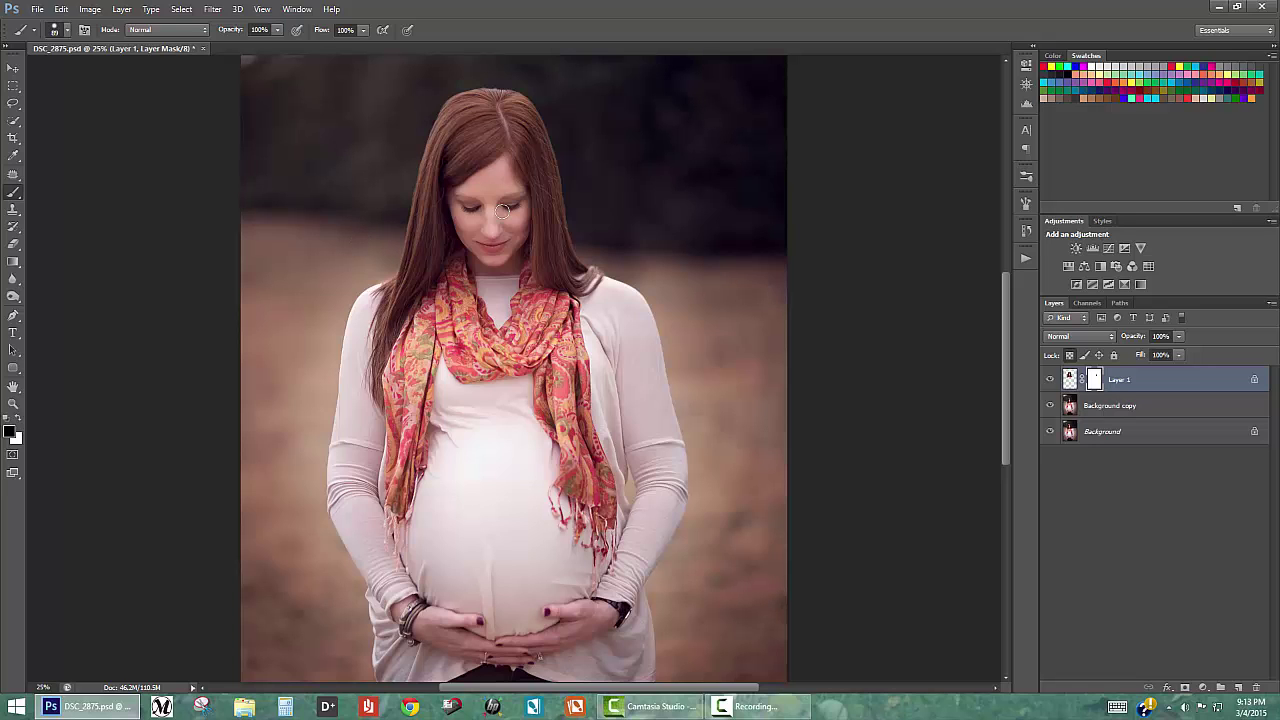
pyautogui.moveTo(595, 212); pyautogui.dragTo(634, 337)
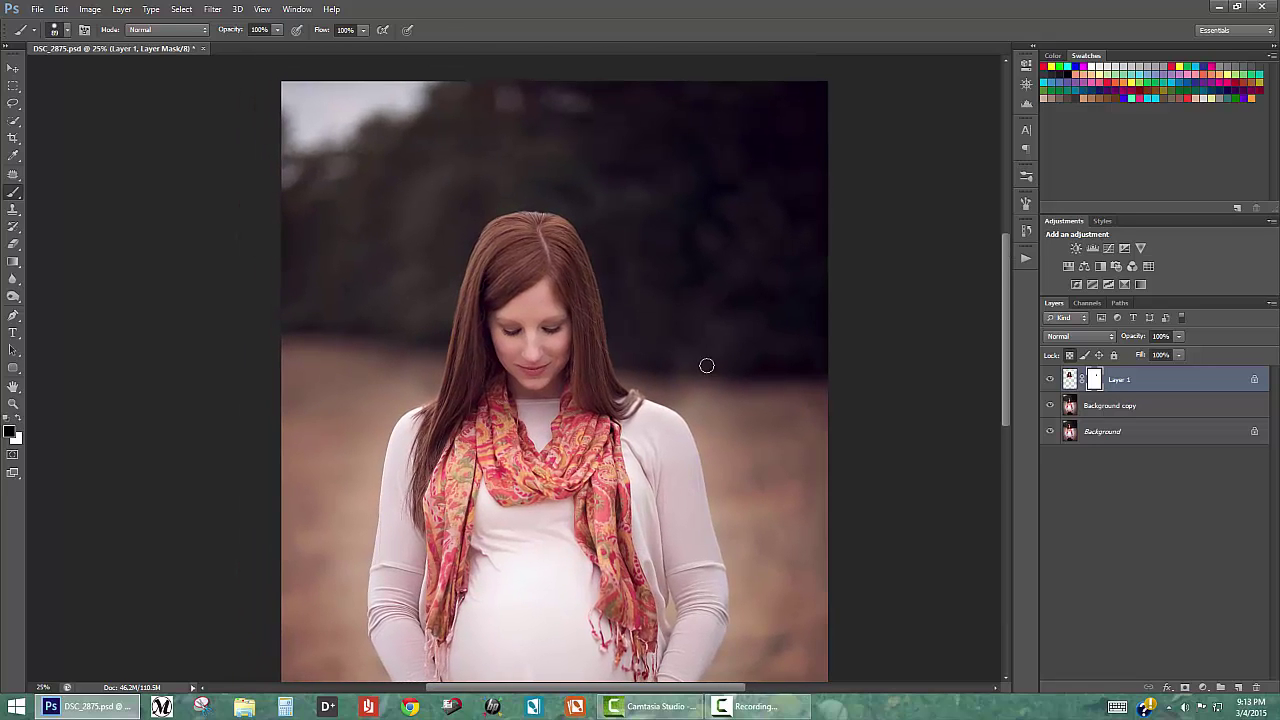